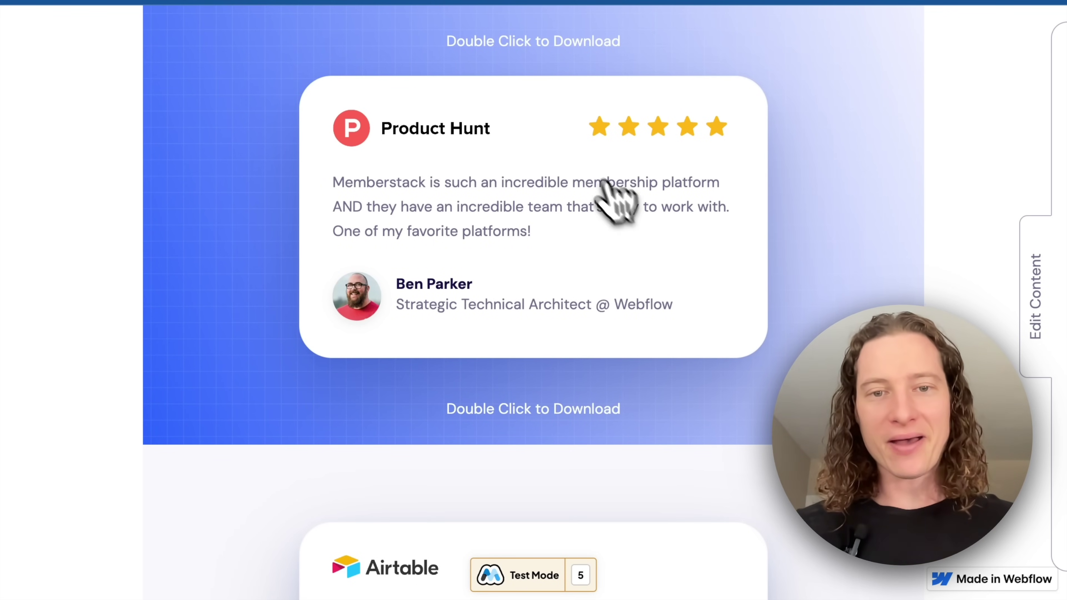
Download the Product Hunt testimonial card's screenshot as high-res-screenshot (20).png
{"action": "double_click", "coordinate": [569, 141]}
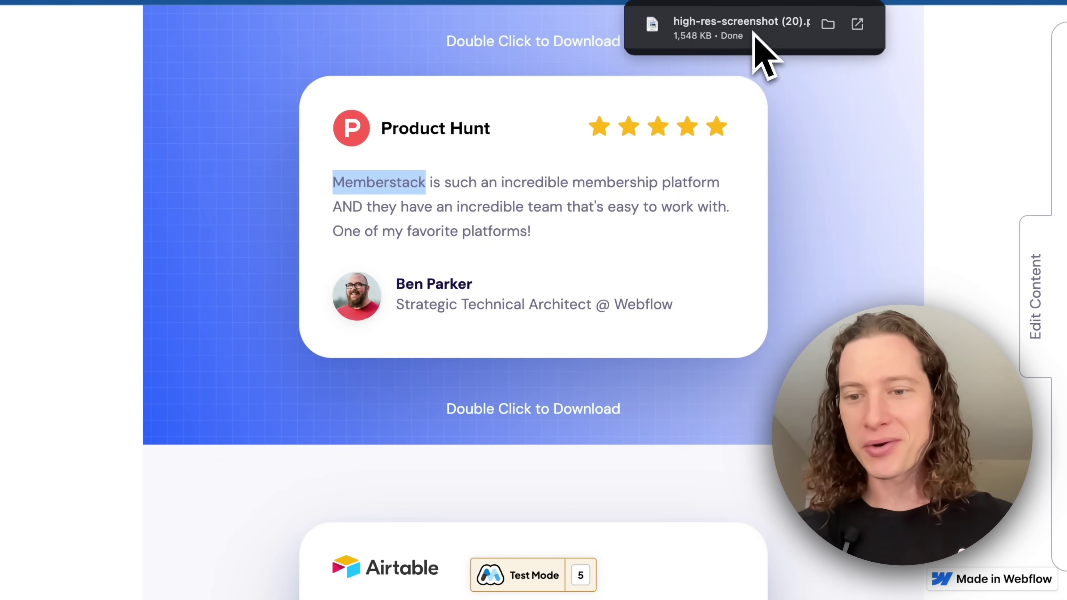
{"action": "left_click", "coordinate": [245, 31]}
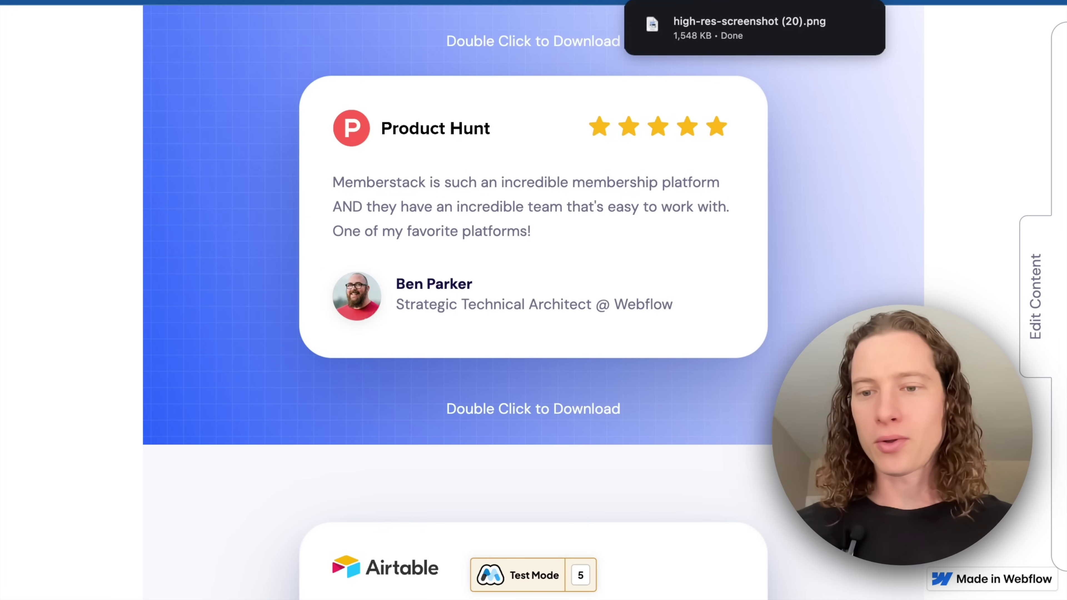
{"action": "left_click", "coordinate": [235, 3]}
Create the Webflow application 'Review Generator' in Memberstack and copy its install script
{"action": "left_click", "coordinate": [452, 203]}
{"action": "key", "text": "ctrl+Right"}
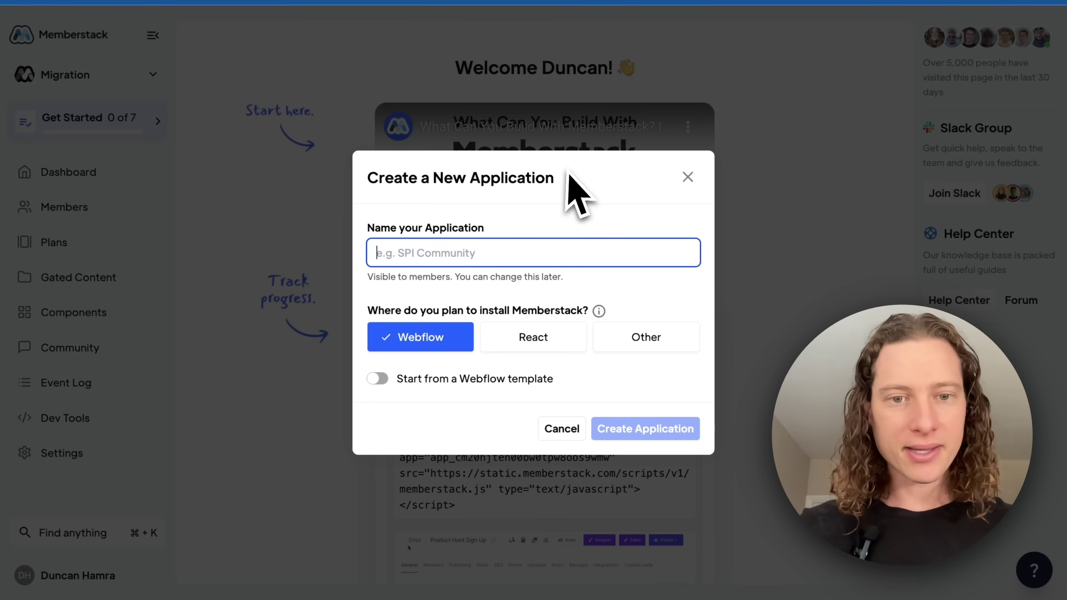
{"action": "type", "text": "Revi"}
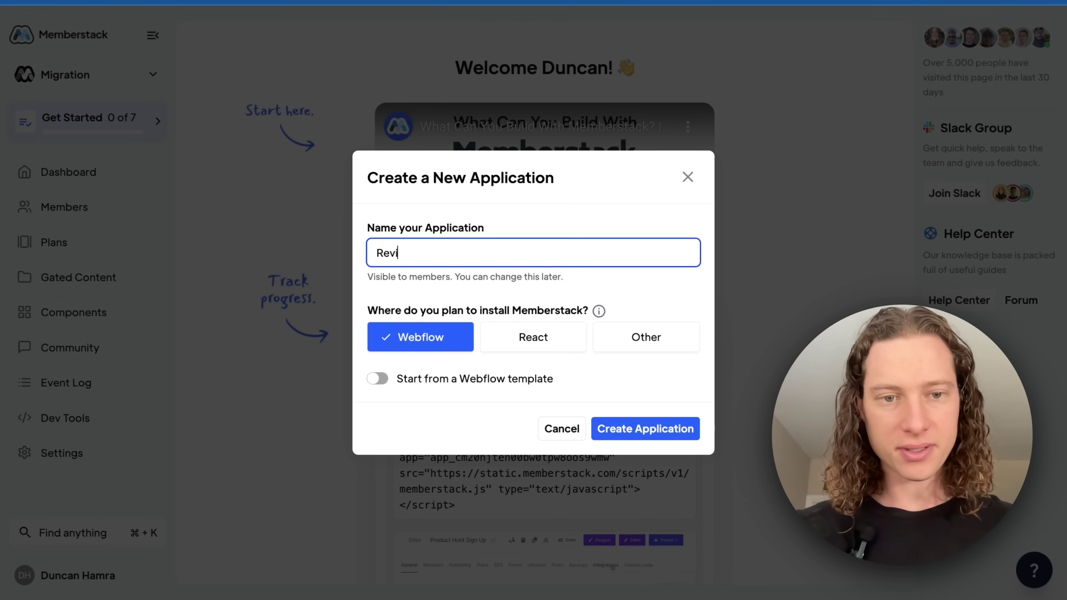
{"action": "type", "text": "ew Generator"}
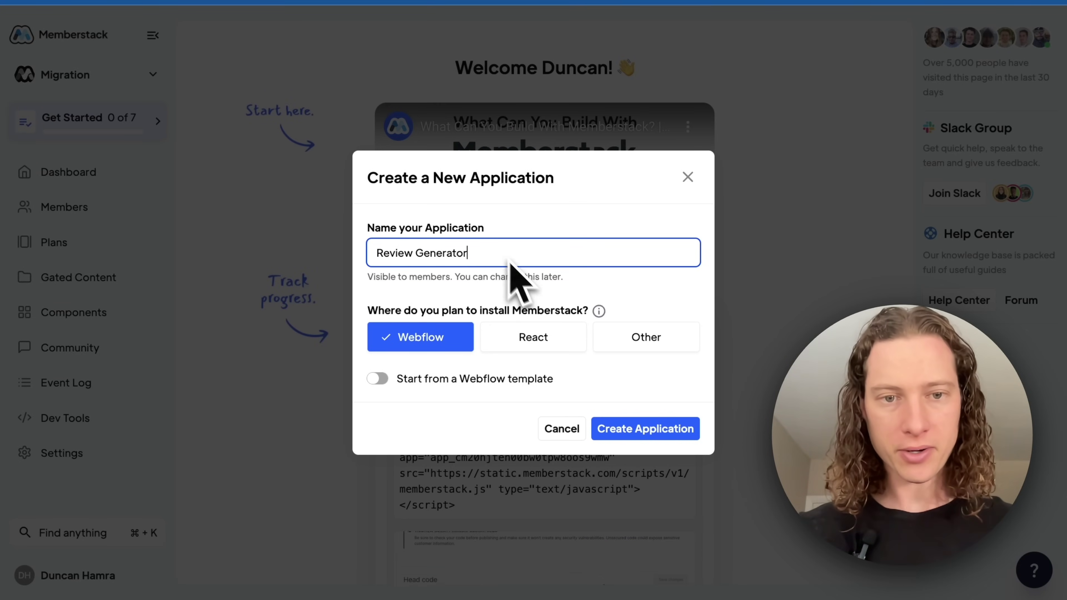
{"action": "left_click", "coordinate": [417, 343]}
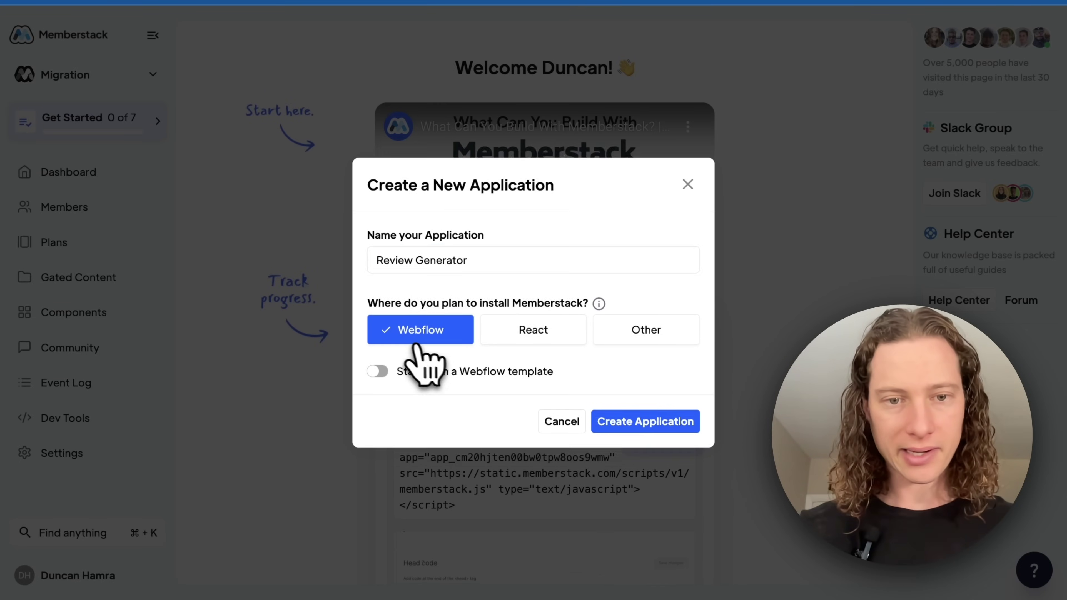
{"action": "left_click", "coordinate": [439, 372]}
{"action": "left_click", "coordinate": [449, 249]}
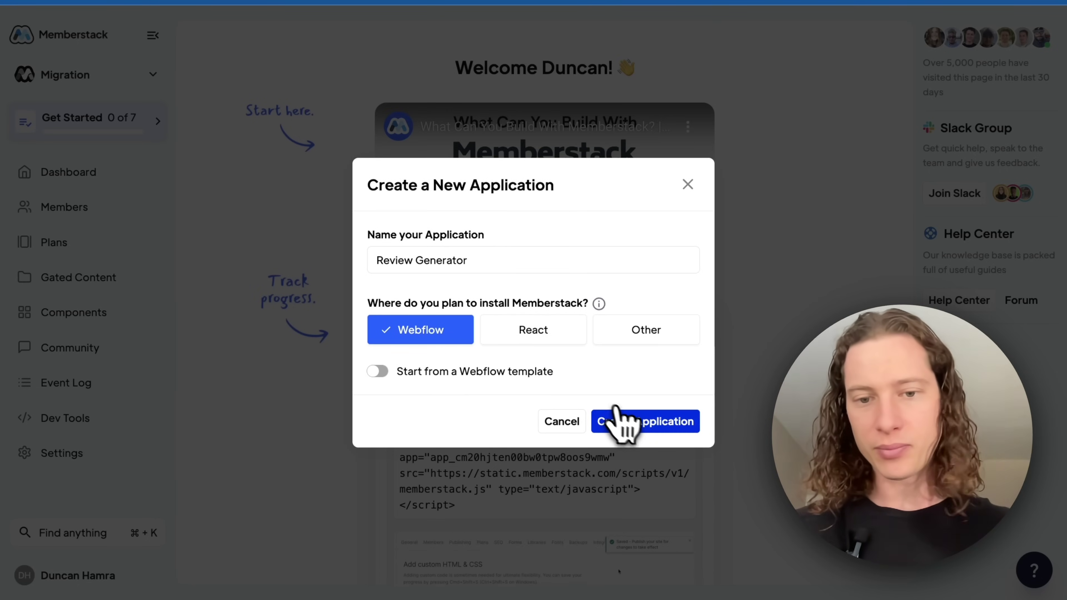
{"action": "left_click", "coordinate": [630, 420]}
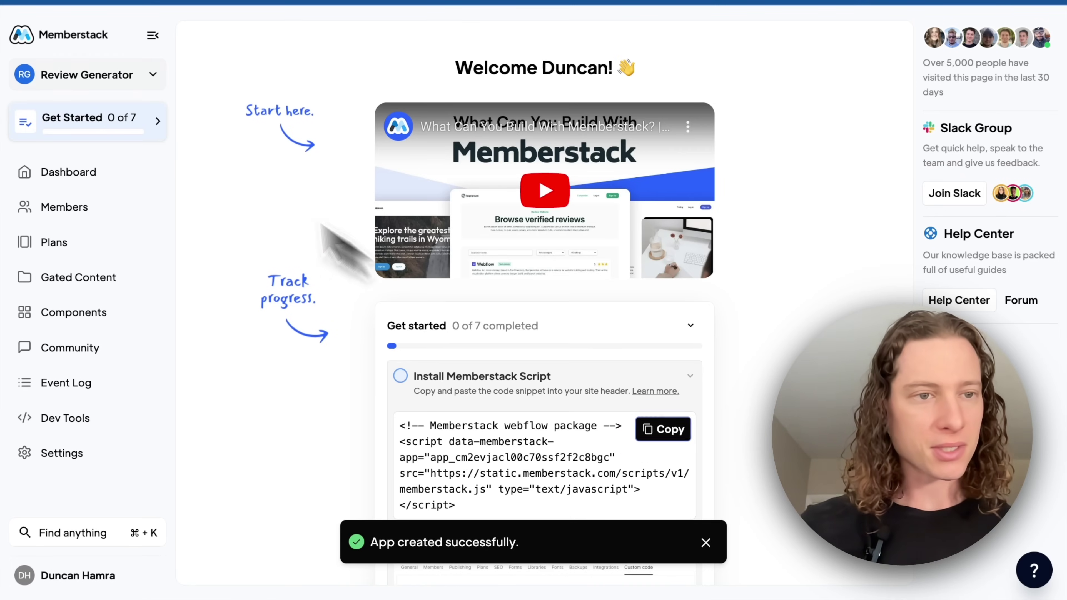
{"action": "scroll", "coordinate": [250, 59], "scroll_direction": "down", "scroll_amount": 4}
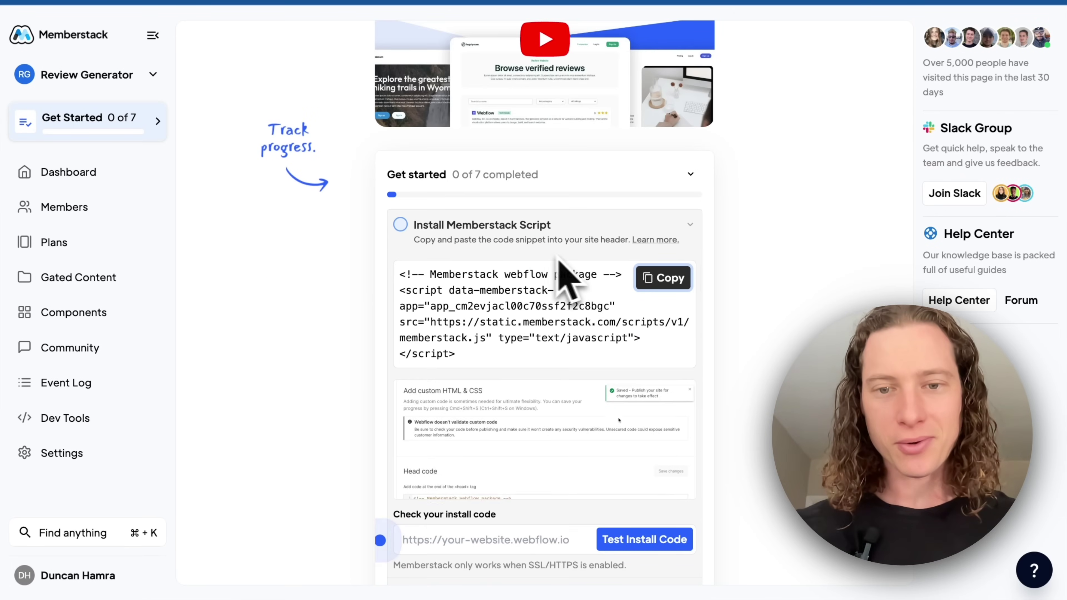
{"action": "left_click", "coordinate": [649, 280]}
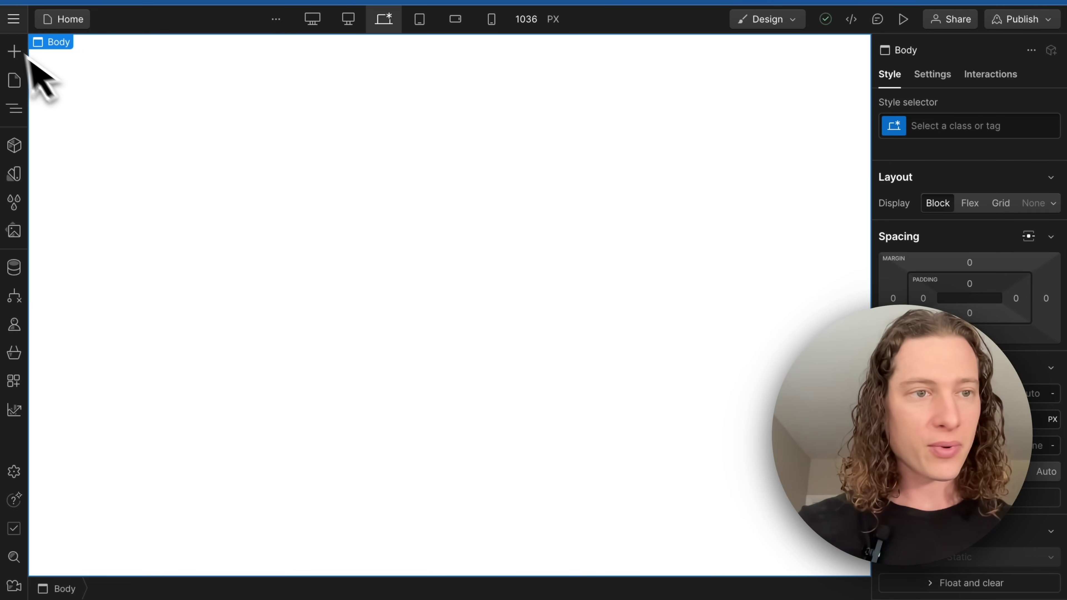
Paste the Memberstack install script into the site's Custom code head code and save
{"action": "left_click", "coordinate": [13, 21]}
{"action": "left_click", "coordinate": [59, 68]}
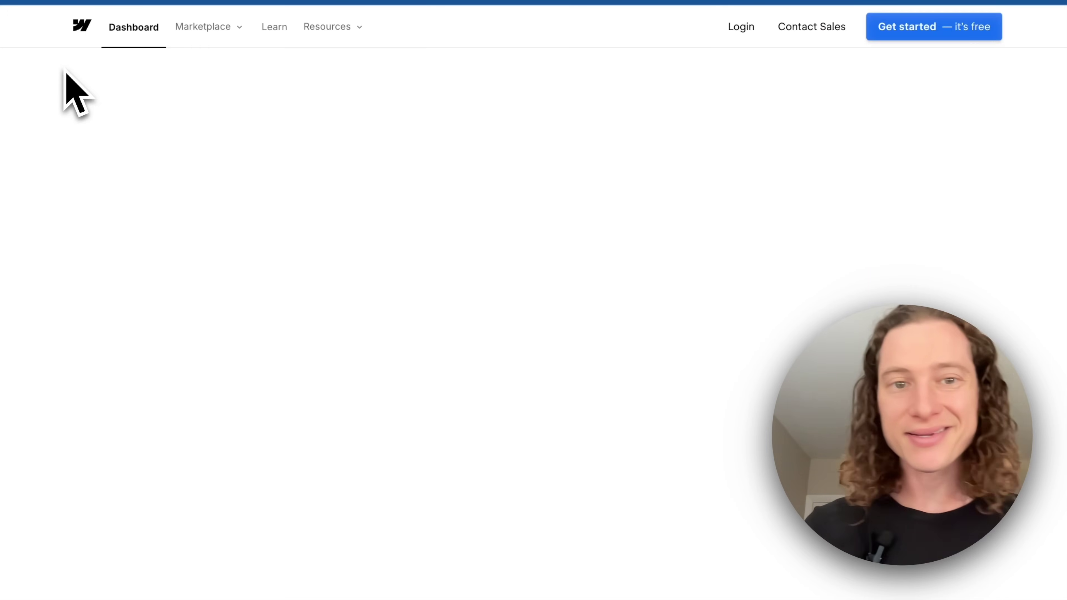
{"action": "left_click", "coordinate": [141, 395]}
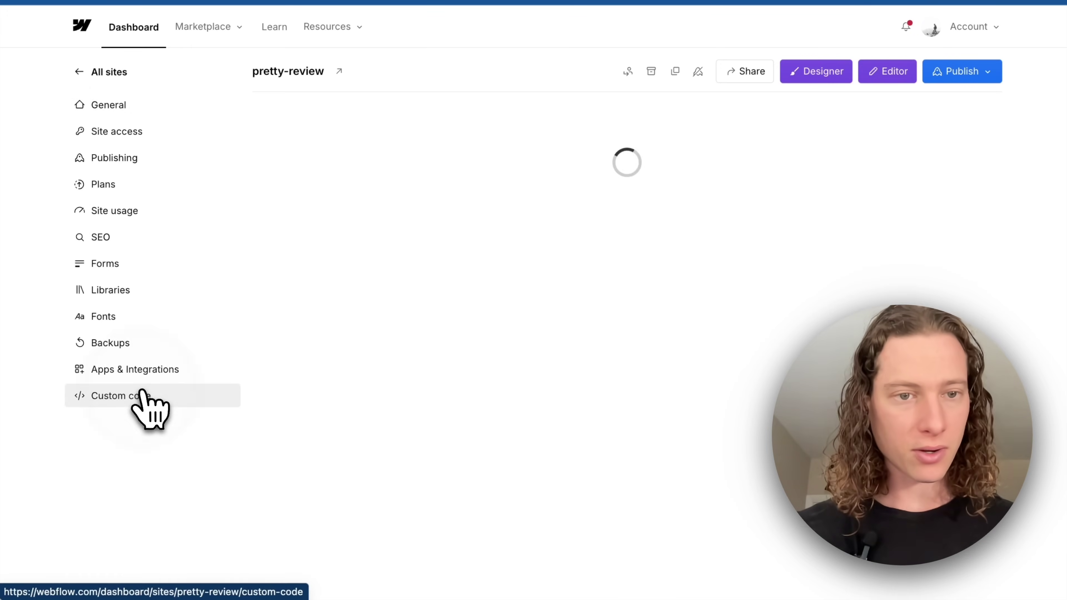
{"action": "scroll", "coordinate": [210, 391], "scroll_direction": "down", "scroll_amount": 2}
{"action": "left_click", "coordinate": [417, 322]}
{"action": "key", "text": "ctrl+v"}
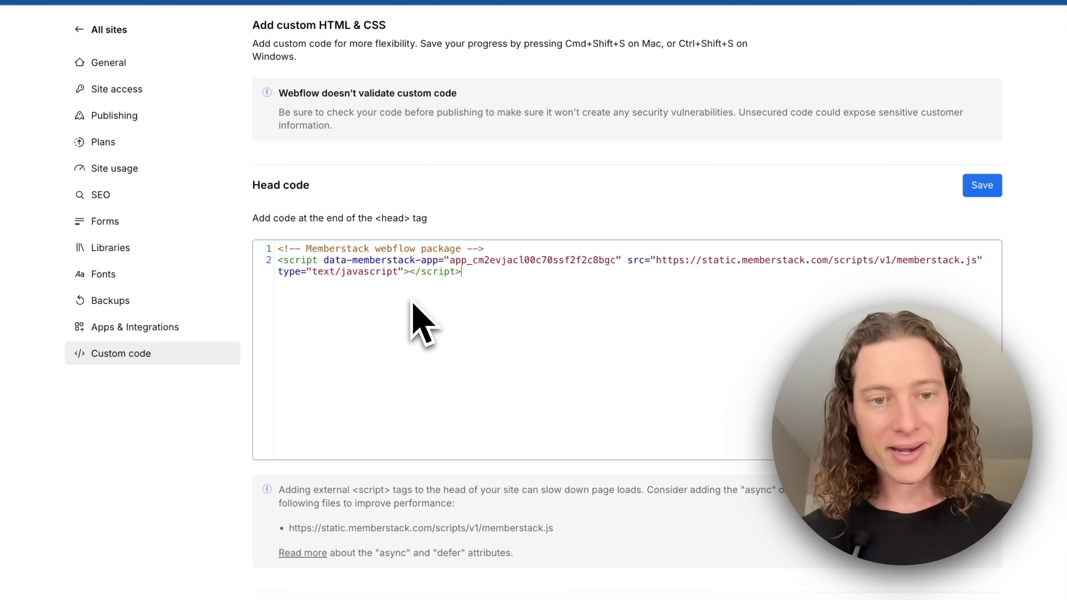
{"action": "left_click", "coordinate": [979, 187]}
{"action": "scroll", "coordinate": [1005, 199], "scroll_direction": "up", "scroll_amount": 2}
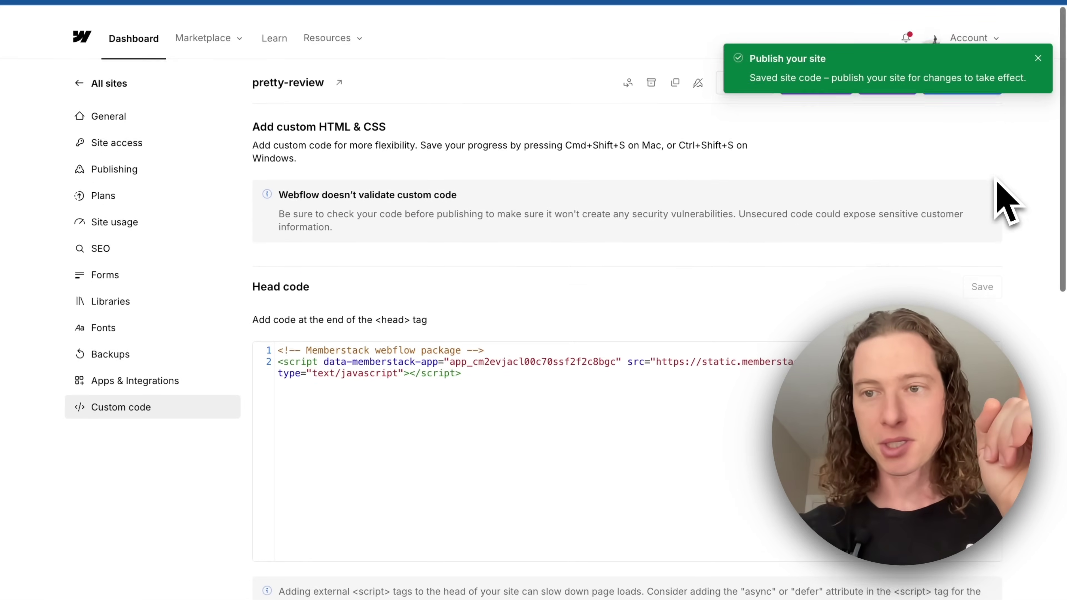
{"action": "left_click", "coordinate": [1039, 59]}
Publish the pretty-review site to its staging domain
{"action": "left_click", "coordinate": [979, 72]}
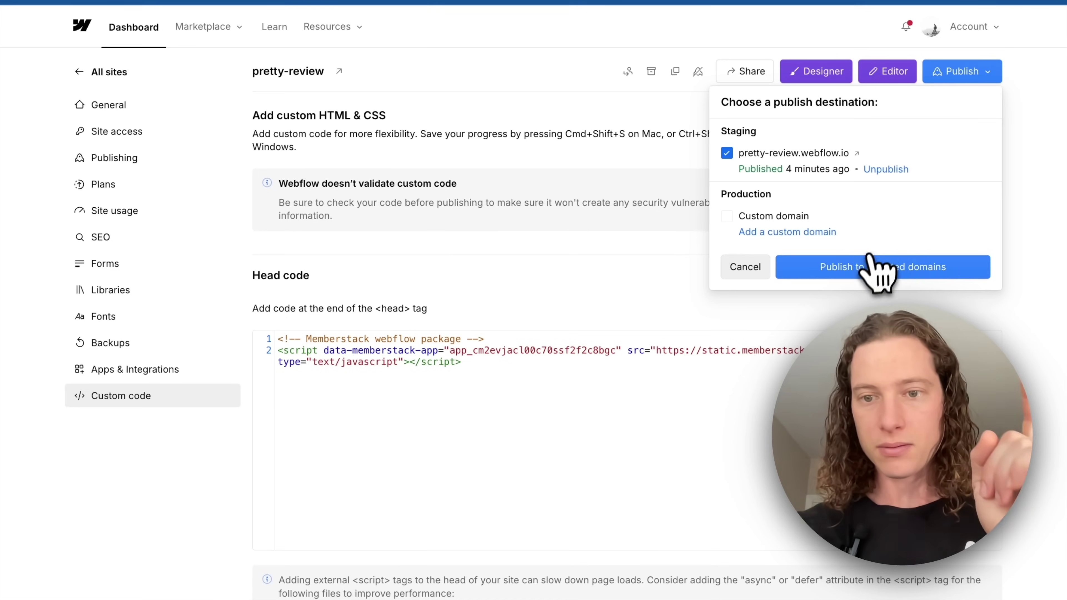
{"action": "left_click", "coordinate": [867, 268]}
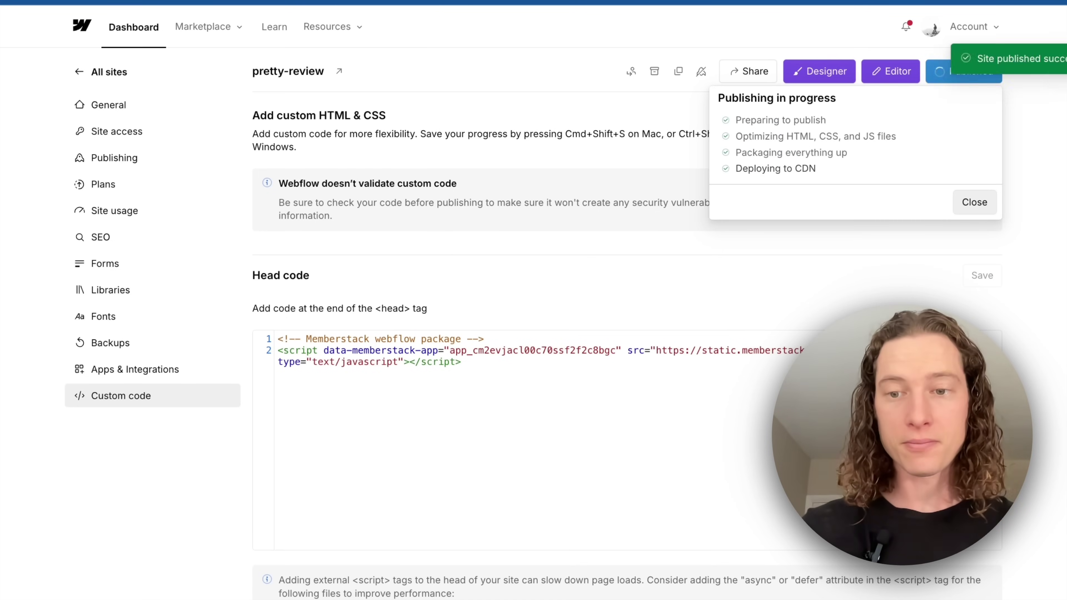
{"action": "scroll", "coordinate": [466, 398], "scroll_direction": "down", "scroll_amount": 1}
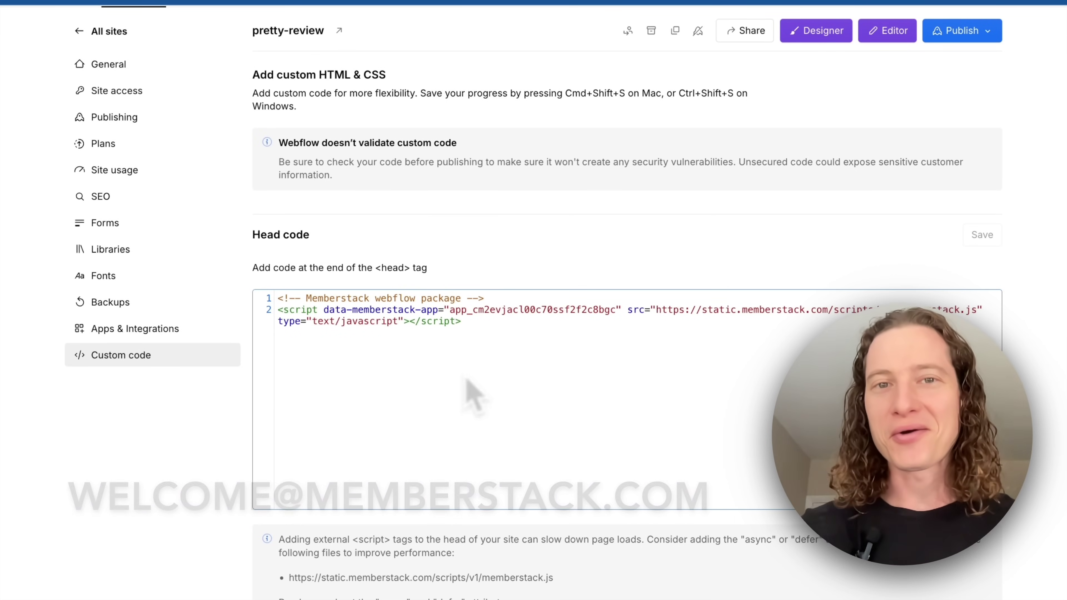
{"action": "scroll", "coordinate": [588, 286], "scroll_direction": "up", "scroll_amount": 1}
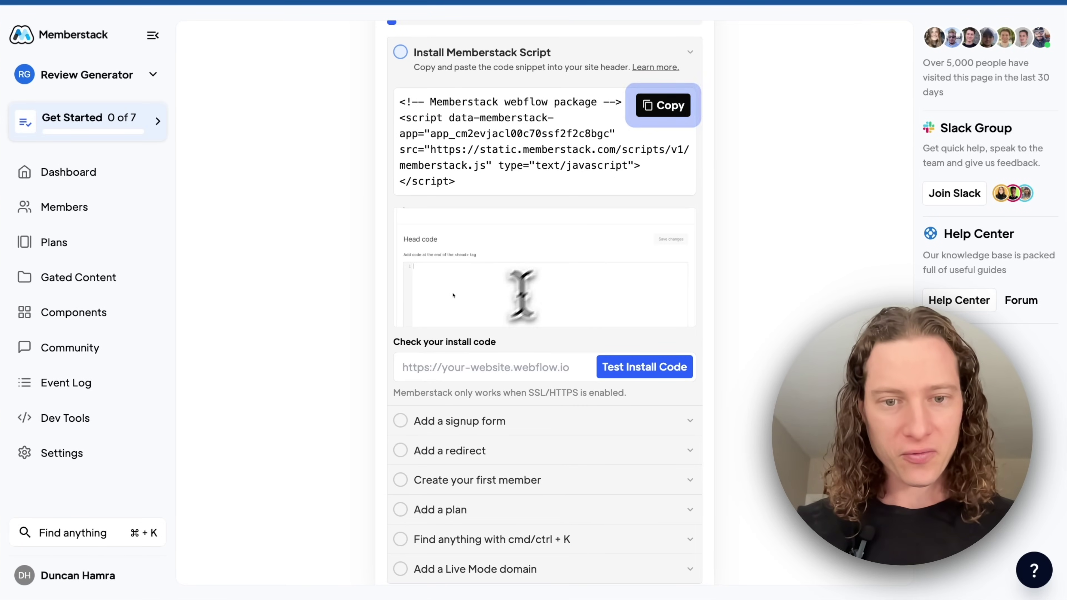
Test the install code on pretty-review.webflow.io to confirm it works
{"action": "left_click", "coordinate": [477, 376]}
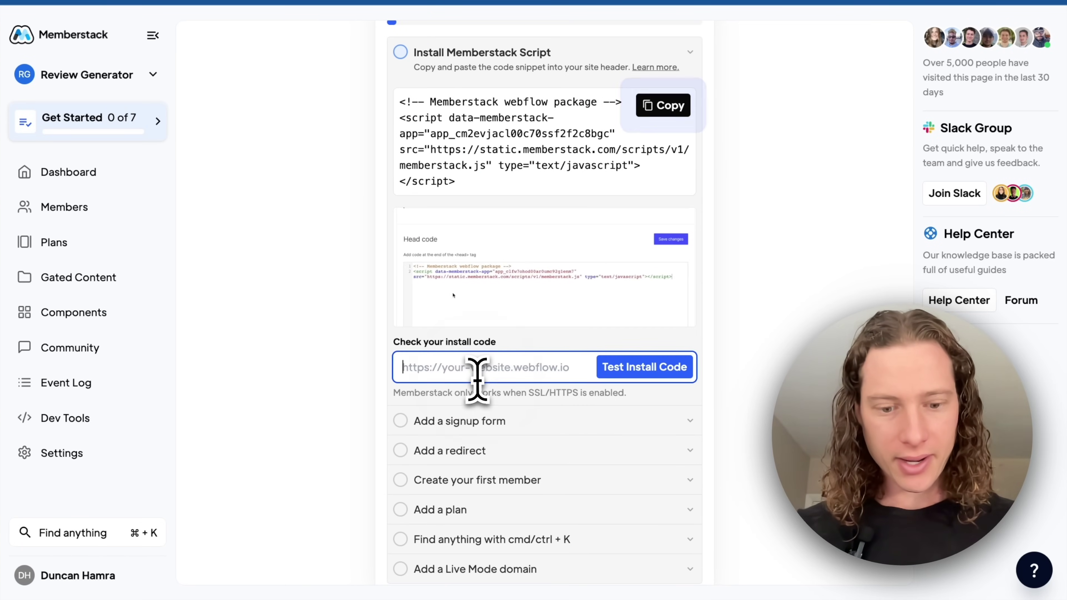
{"action": "left_click", "coordinate": [635, 372]}
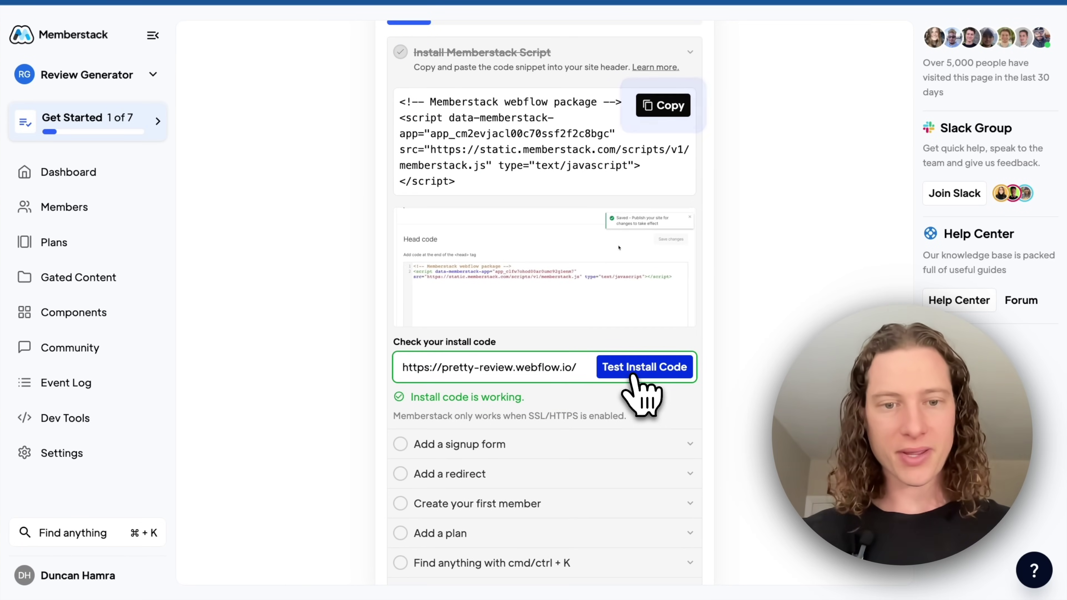
{"action": "scroll", "coordinate": [572, 417], "scroll_direction": "down", "scroll_amount": 1}
{"action": "scroll", "coordinate": [548, 179], "scroll_direction": "up", "scroll_amount": 2}
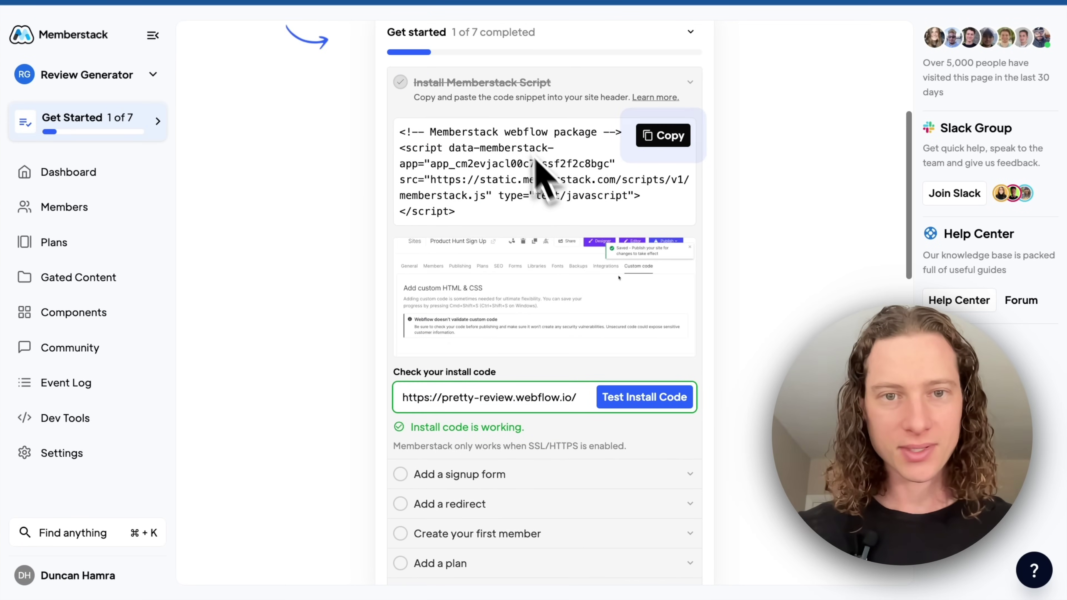
Copy the Signup Form Page component from the signup form components
{"action": "left_click", "coordinate": [507, 87]}
{"action": "scroll", "coordinate": [525, 105], "scroll_direction": "down", "scroll_amount": 1}
{"action": "left_click", "coordinate": [519, 104]}
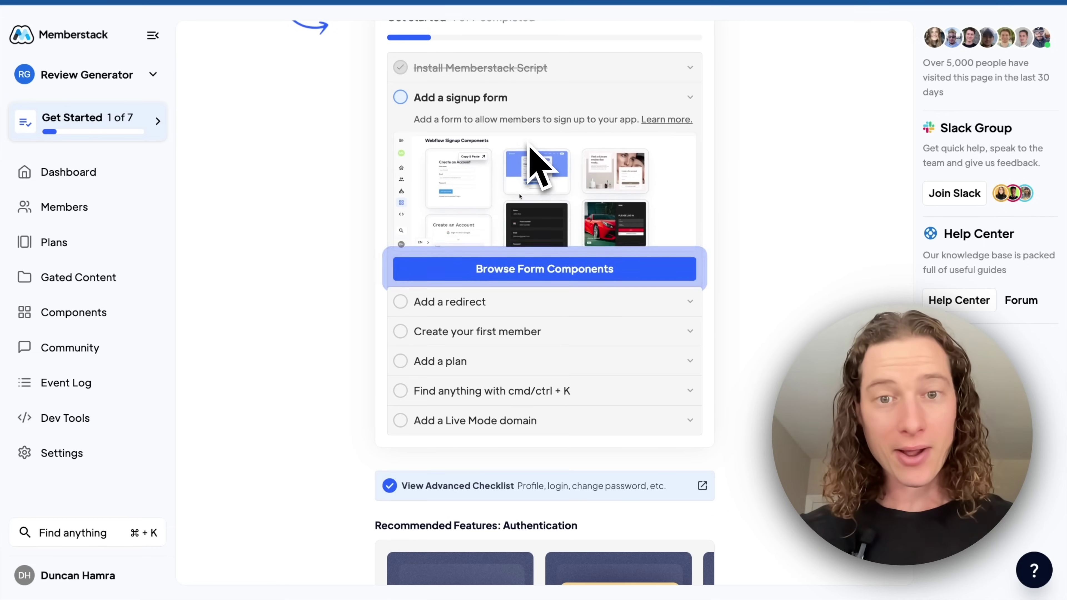
{"action": "left_click", "coordinate": [542, 269]}
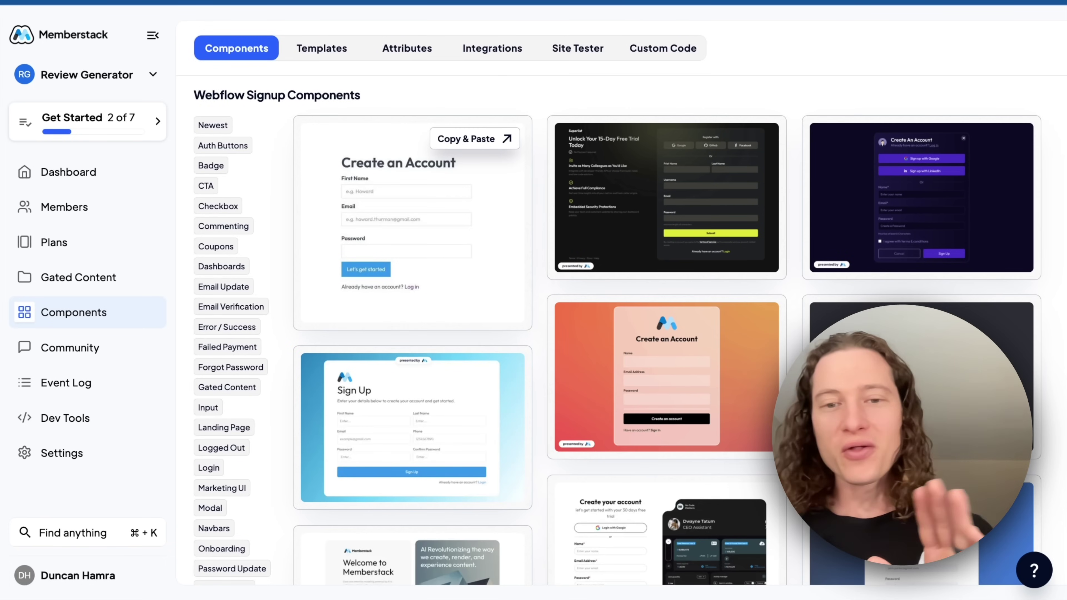
{"action": "scroll", "coordinate": [571, 273], "scroll_direction": "down", "scroll_amount": 8}
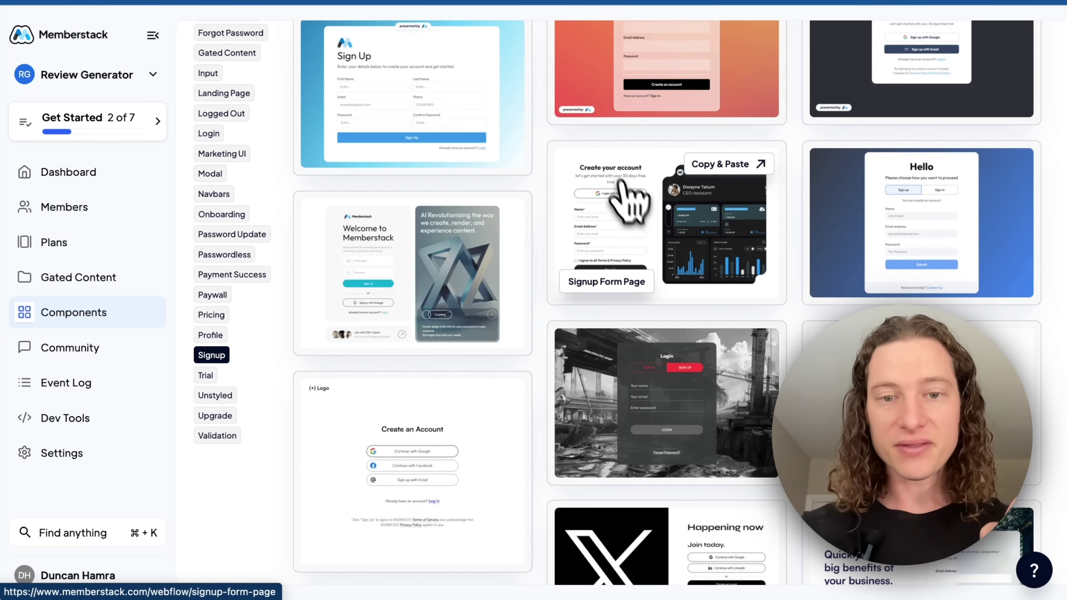
{"action": "left_click", "coordinate": [662, 246]}
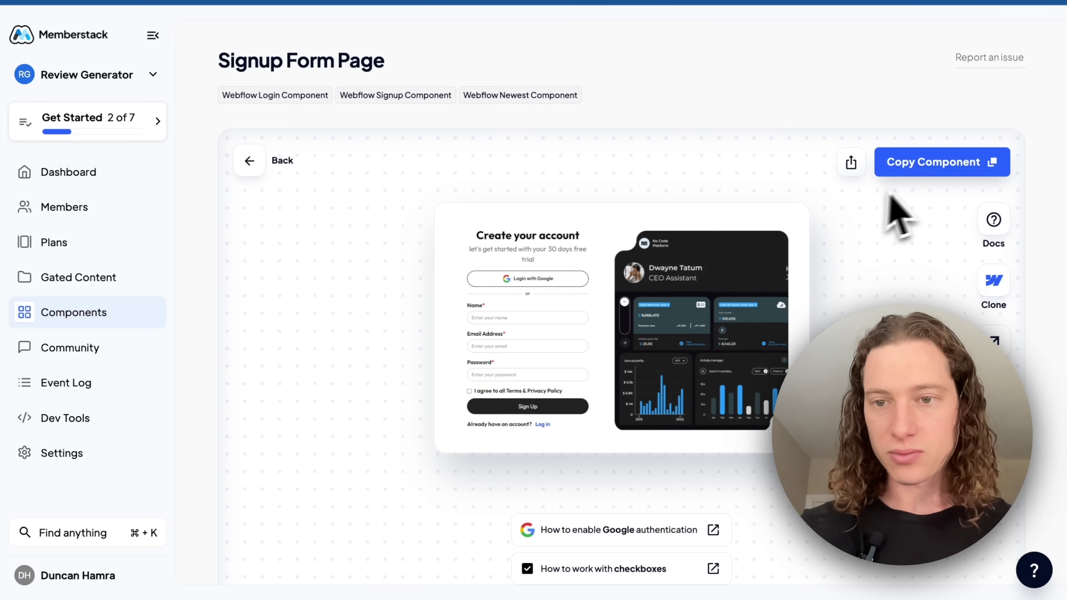
{"action": "left_click", "coordinate": [930, 165]}
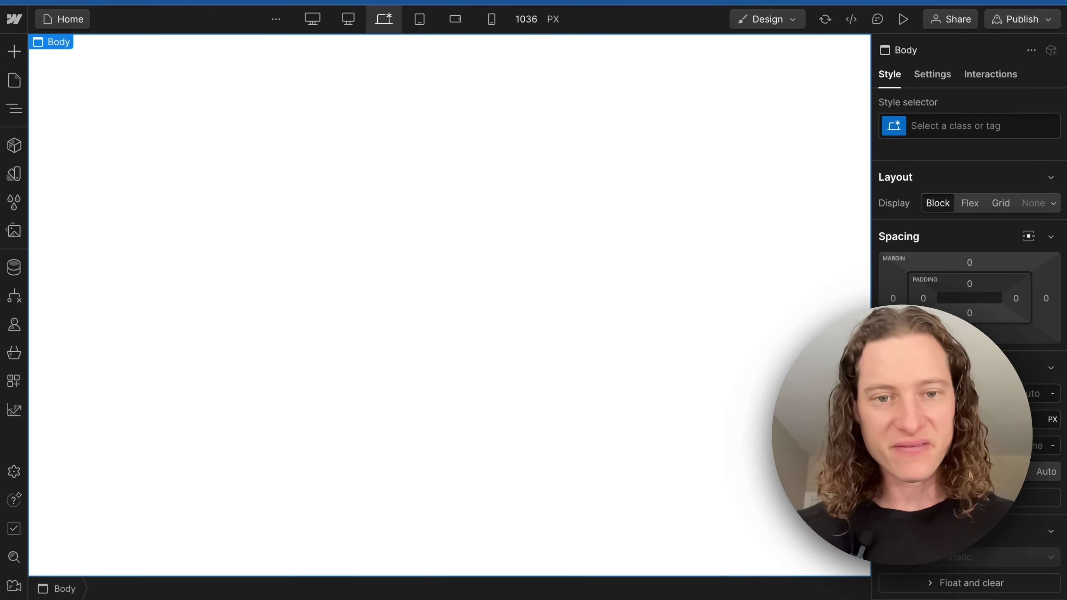
Paste the Signup Form Page onto the Home page and republish to pretty-review.webflow.io
{"action": "key", "text": "ctrl+v"}
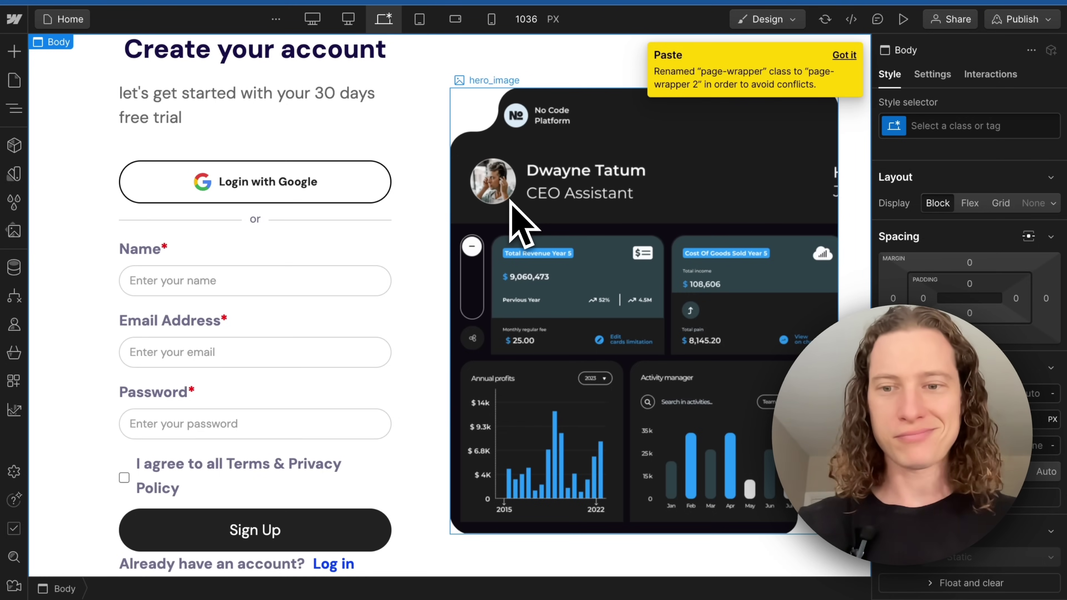
{"action": "scroll", "coordinate": [510, 204], "scroll_direction": "down", "scroll_amount": 1}
{"action": "scroll", "coordinate": [508, 235], "scroll_direction": "up", "scroll_amount": 1}
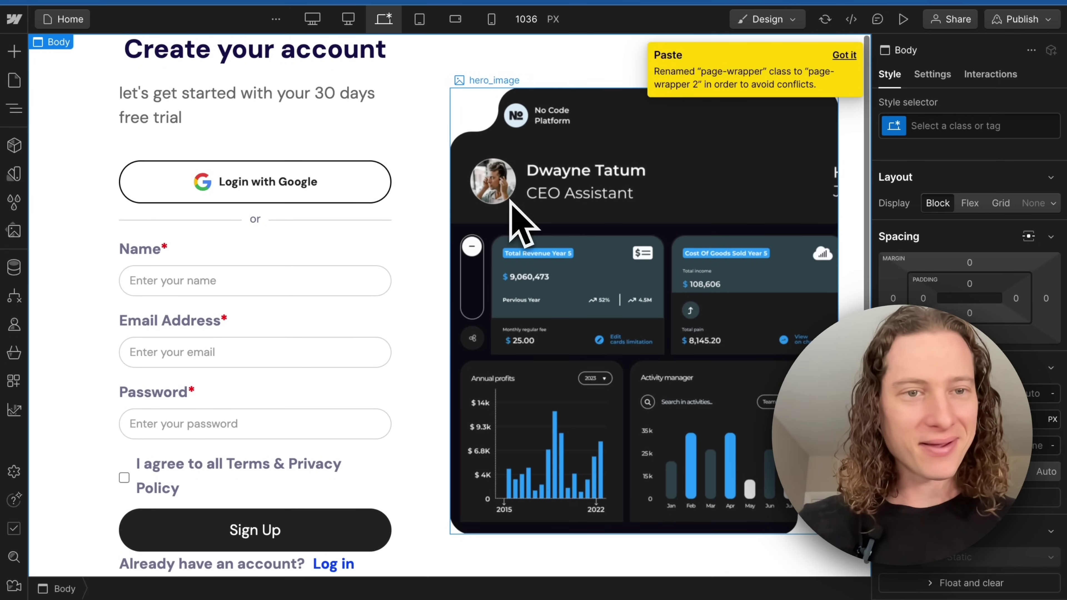
{"action": "scroll", "coordinate": [378, 290], "scroll_direction": "down", "scroll_amount": 1}
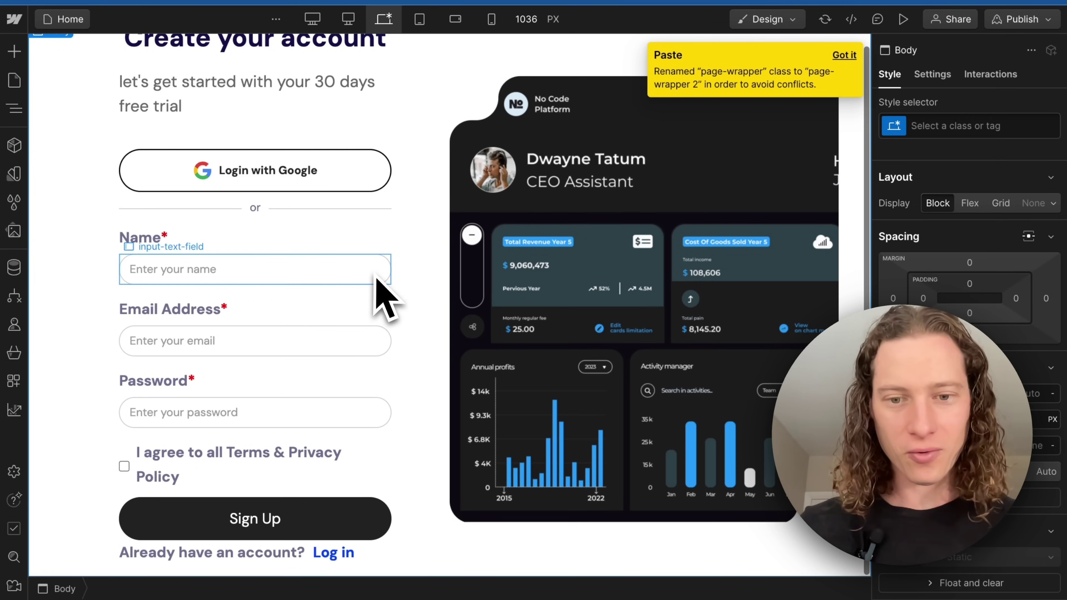
{"action": "scroll", "coordinate": [377, 278], "scroll_direction": "up", "scroll_amount": 1}
{"action": "left_click", "coordinate": [1026, 19]}
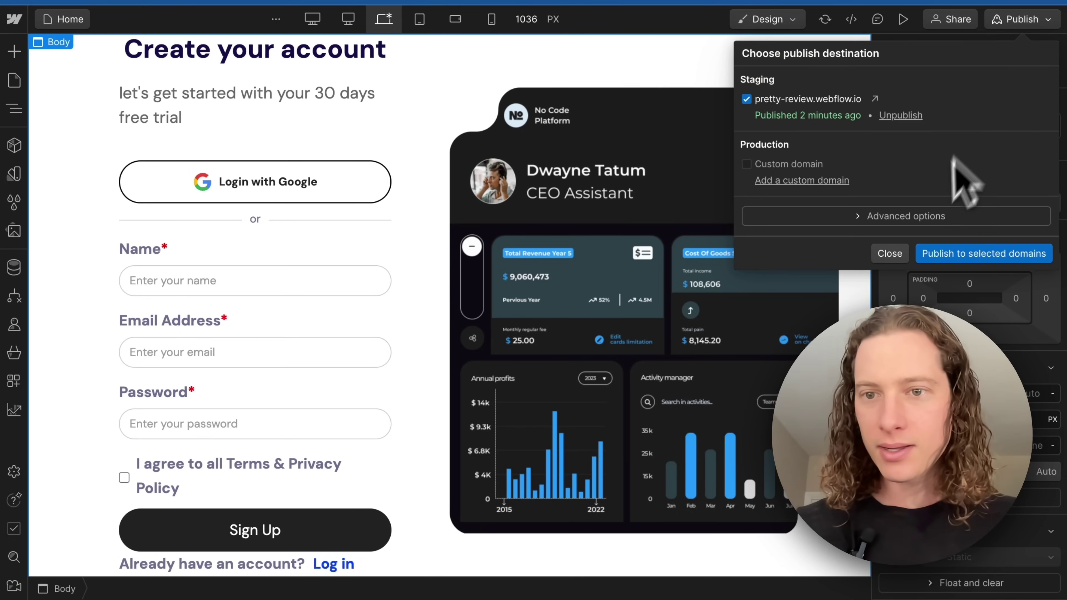
{"action": "left_click", "coordinate": [960, 253]}
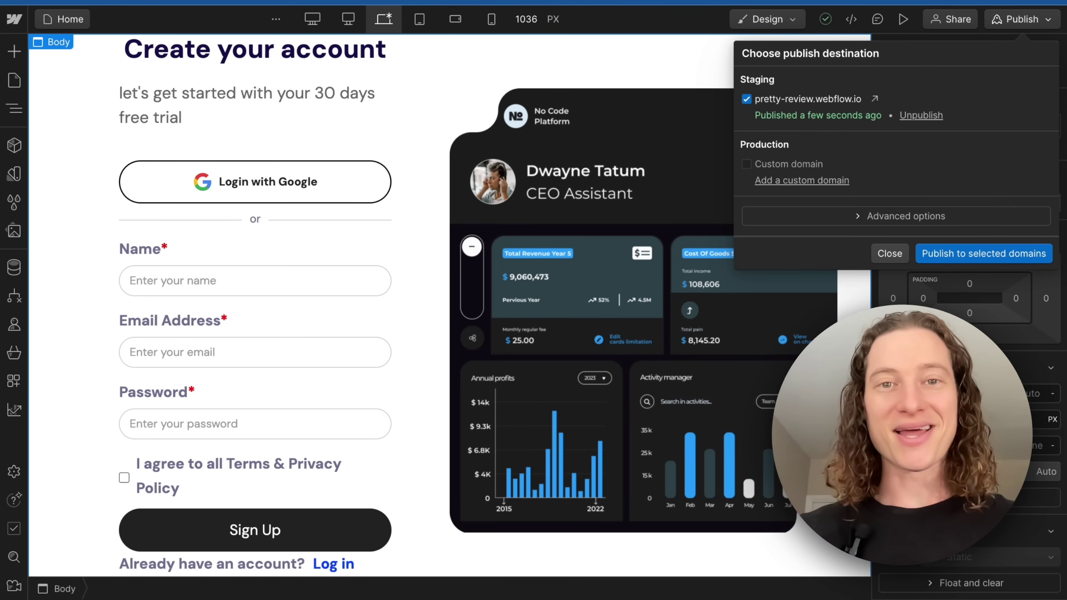
On the staging site, sign up with a name and password, accepting the terms
{"action": "left_click", "coordinate": [876, 99]}
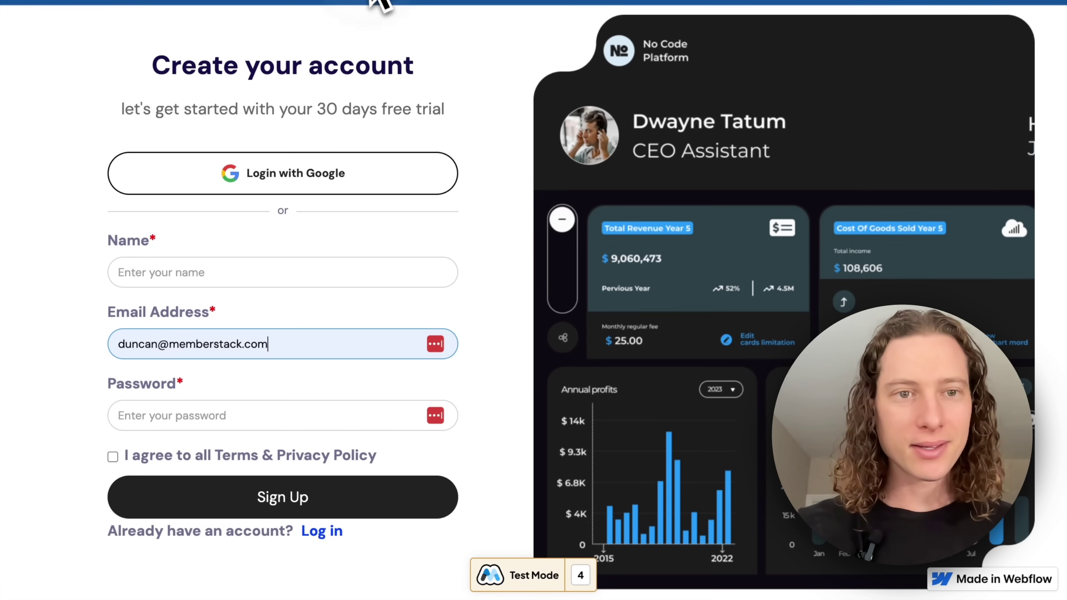
{"action": "left_click", "coordinate": [179, 271]}
{"action": "type", "text": "Duncan"}
{"action": "key", "text": "Tab"}
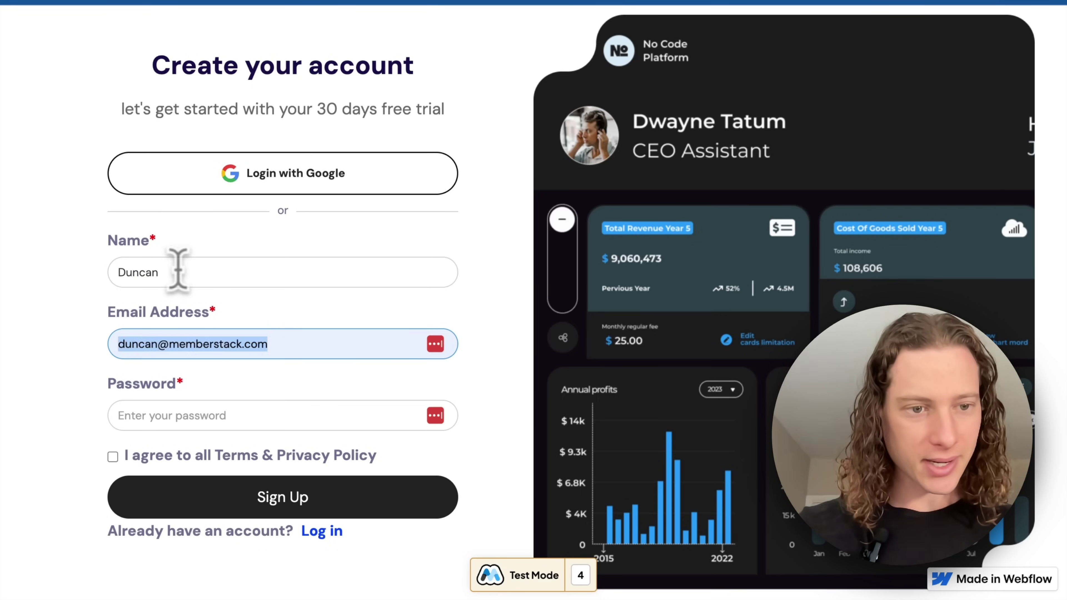
{"action": "key", "text": "Tab"}
{"action": "type", "text": "******"}
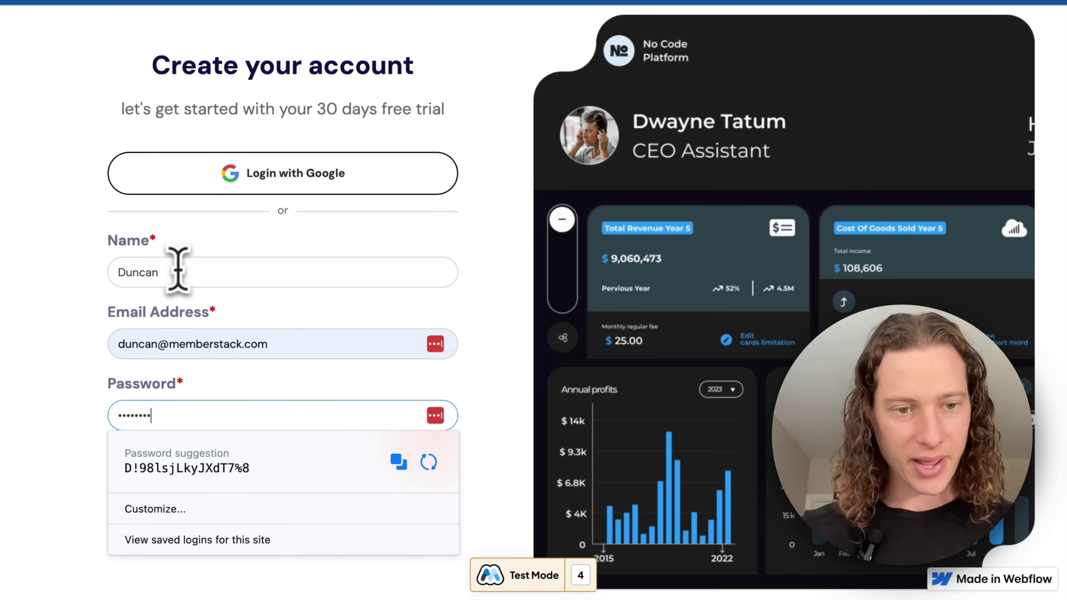
{"action": "left_click", "coordinate": [69, 313]}
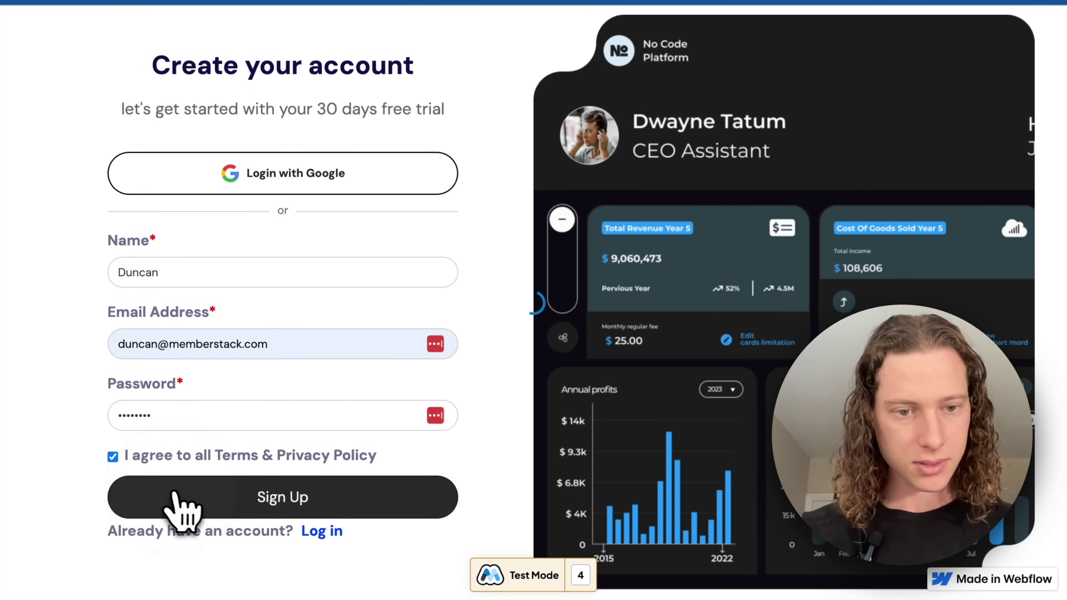
{"action": "left_click", "coordinate": [178, 508]}
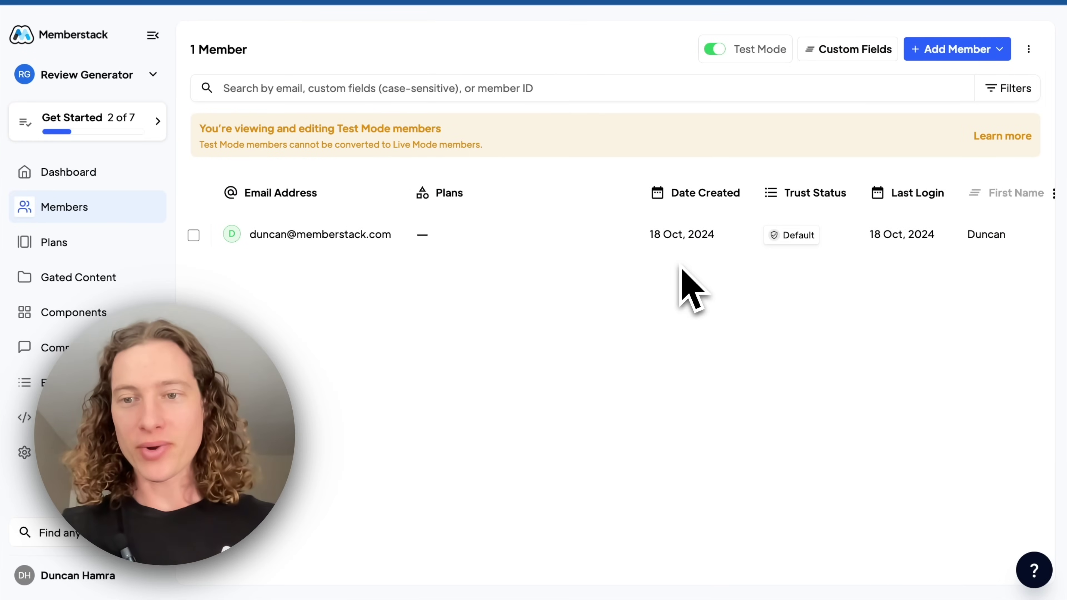
Check the new test-mode member row, then go to the Getting Started checklist
{"action": "scroll", "coordinate": [831, 229], "scroll_direction": "right", "scroll_amount": 3}
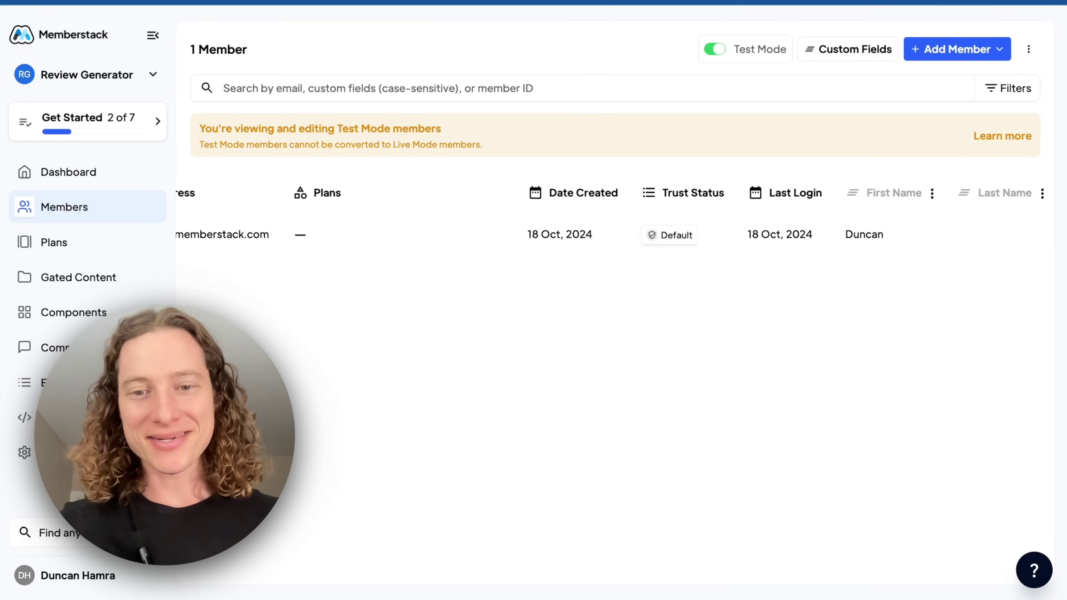
{"action": "scroll", "coordinate": [501, 257], "scroll_direction": "left", "scroll_amount": 3}
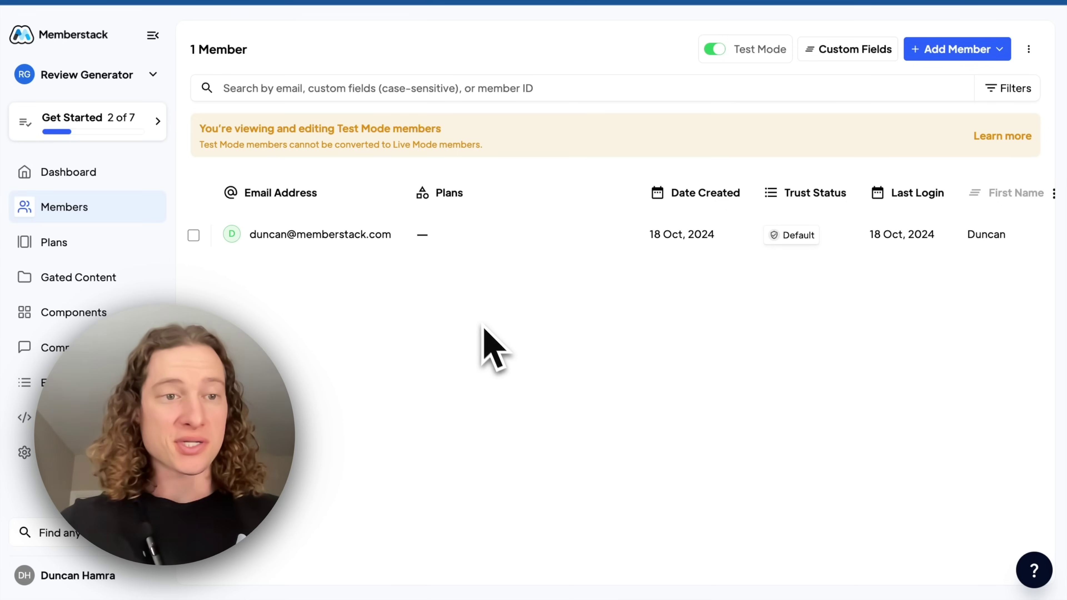
{"action": "left_click", "coordinate": [120, 128]}
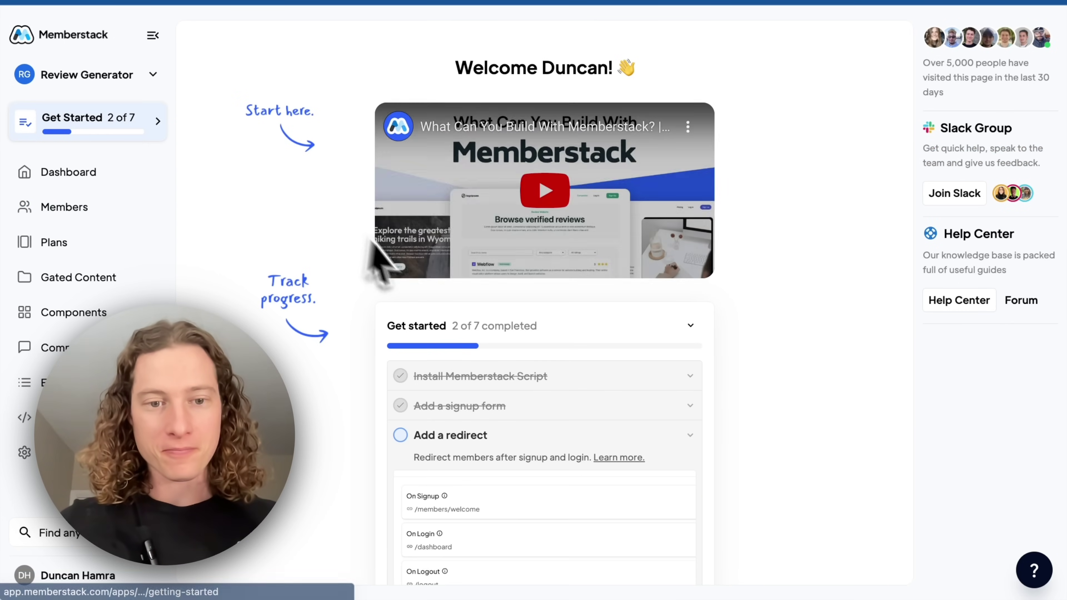
Open the Rey AI Help Bot via the help menu's Ask the AI option
{"action": "scroll", "coordinate": [424, 286], "scroll_direction": "down", "scroll_amount": 5}
{"action": "scroll", "coordinate": [517, 246], "scroll_direction": "up", "scroll_amount": 2}
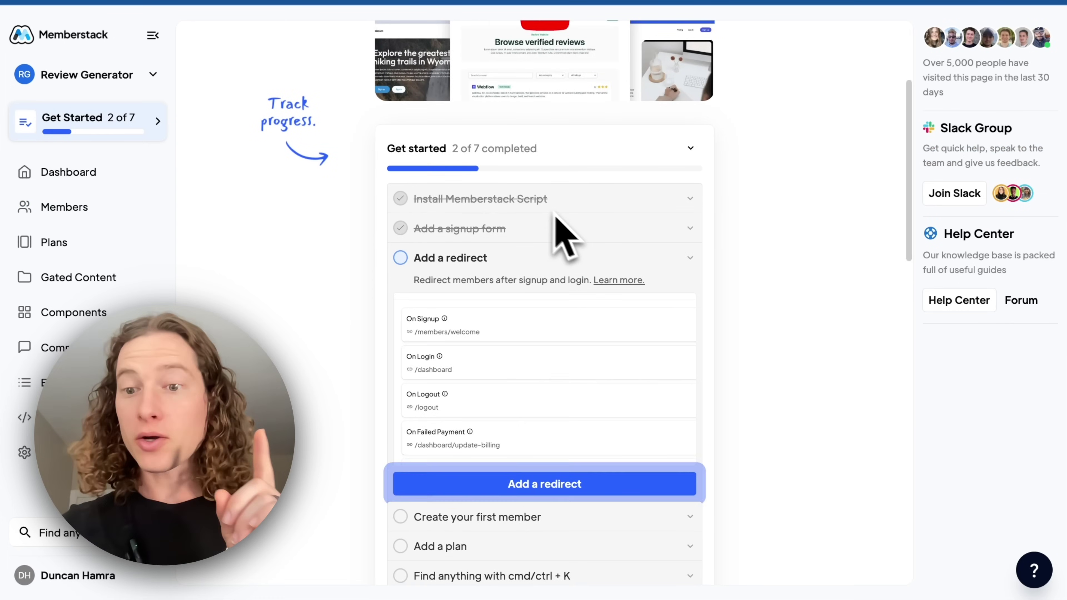
{"action": "scroll", "coordinate": [584, 244], "scroll_direction": "up", "scroll_amount": 1}
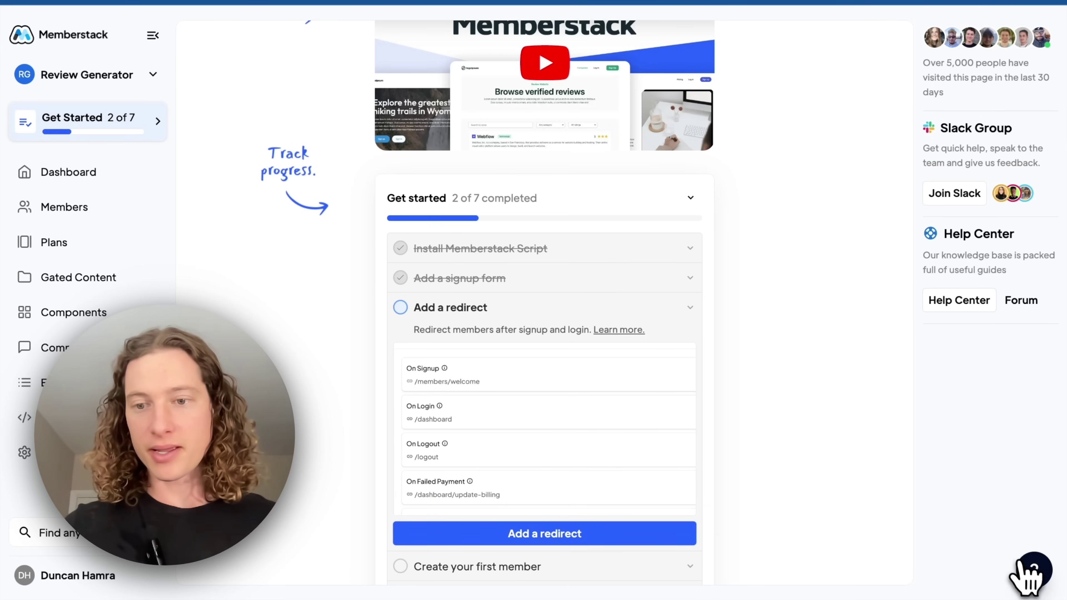
{"action": "left_click", "coordinate": [1029, 572]}
{"action": "left_click", "coordinate": [1017, 281]}
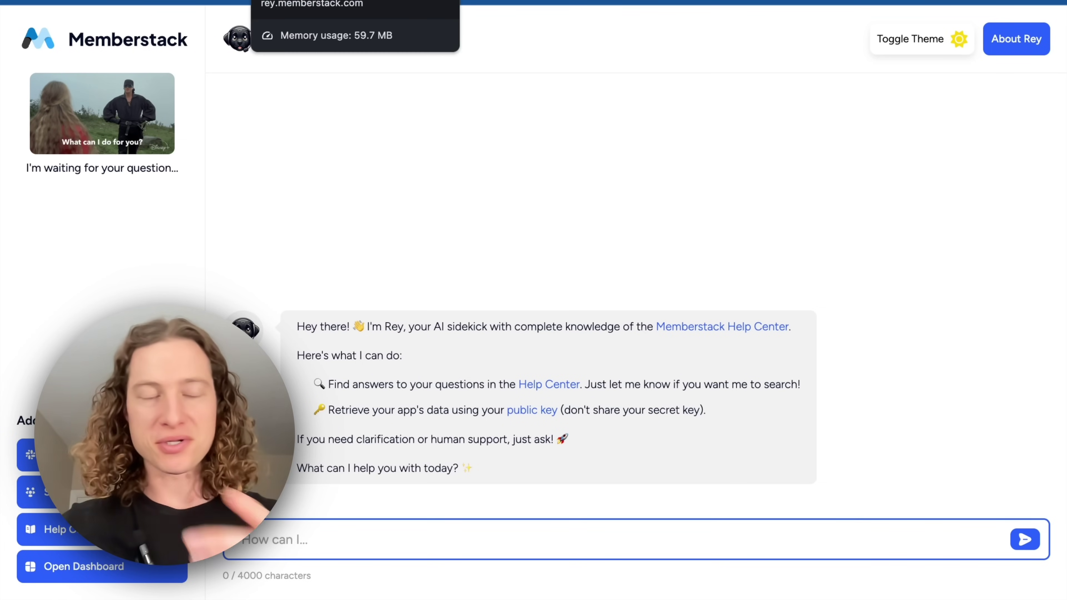
Return to the Memberstack dashboard and bring the Getting Started checklist into view
{"action": "left_click", "coordinate": [504, 1]}
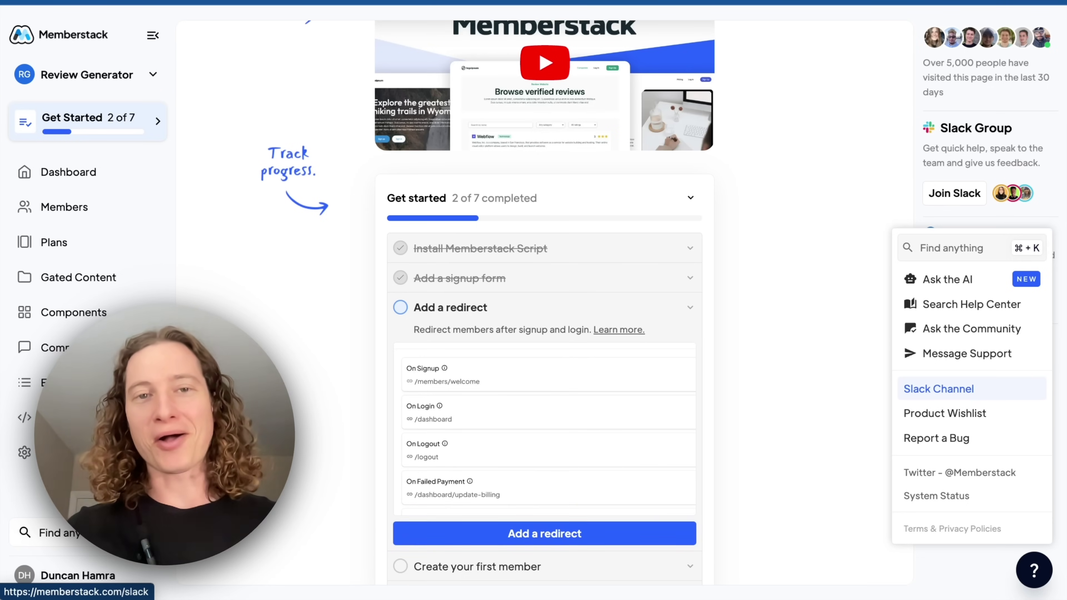
{"action": "scroll", "coordinate": [545, 295], "scroll_direction": "down", "scroll_amount": 3}
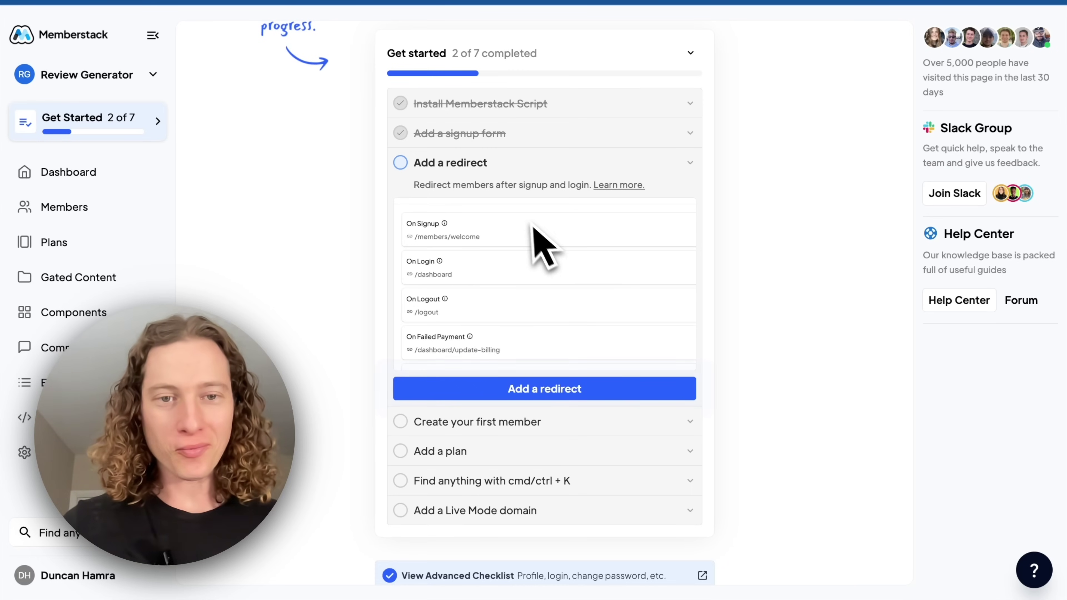
Set the default On Signup / On Purchase redirect to /welcome and save
{"action": "left_click", "coordinate": [524, 389]}
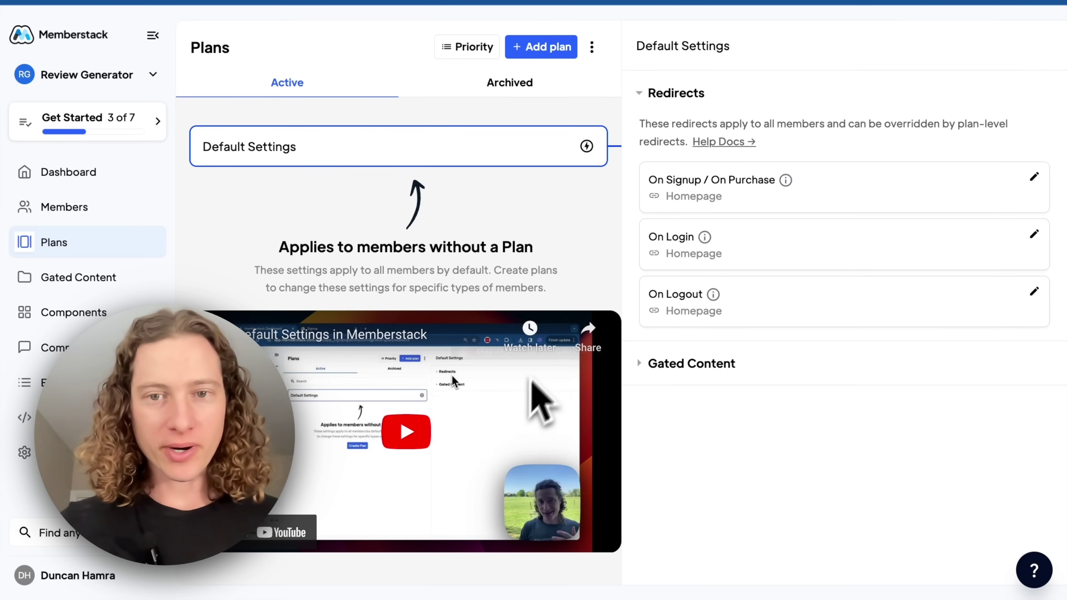
{"action": "left_click", "coordinate": [798, 197]}
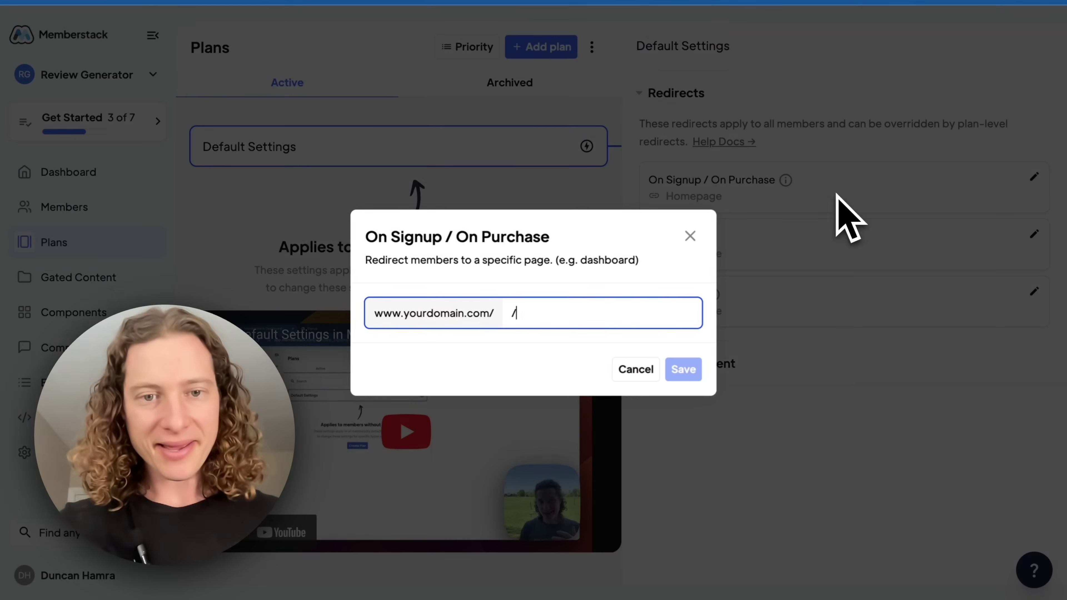
{"action": "type", "text": "/welcome"}
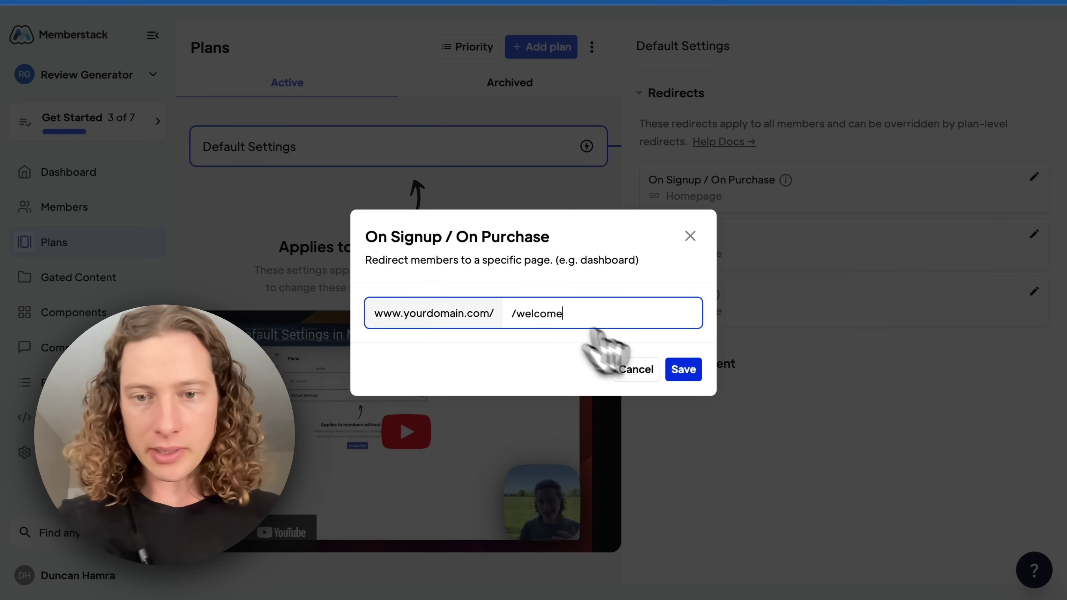
{"action": "left_click", "coordinate": [683, 370]}
{"action": "left_click", "coordinate": [778, 245]}
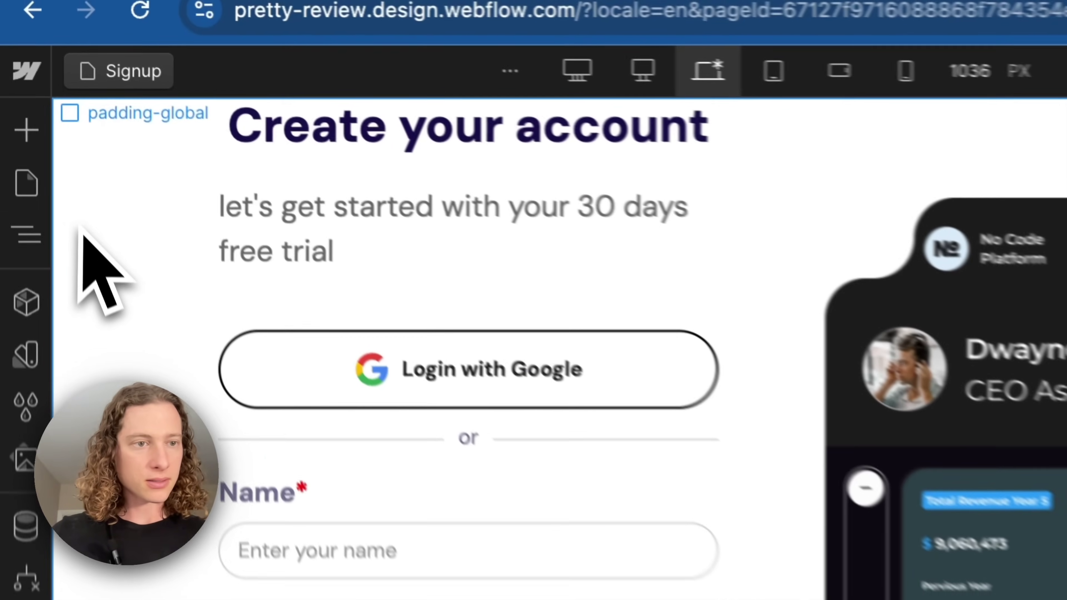
Create a new blank static page named Welcome (slug welcome) and open it in the Designer
{"action": "left_click", "coordinate": [15, 79]}
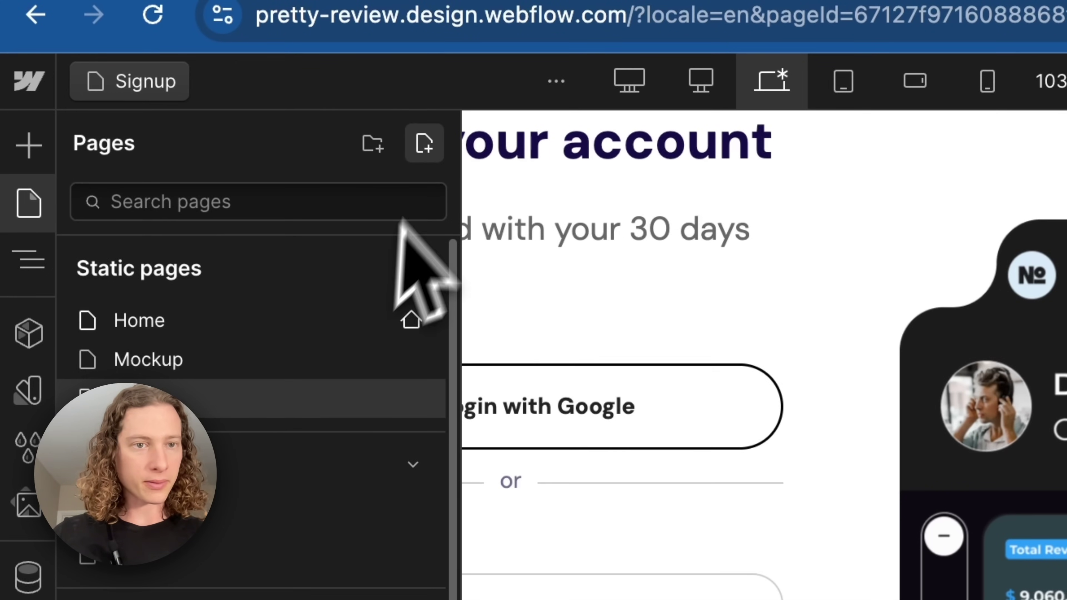
{"action": "left_click", "coordinate": [433, 150]}
{"action": "left_click", "coordinate": [503, 196]}
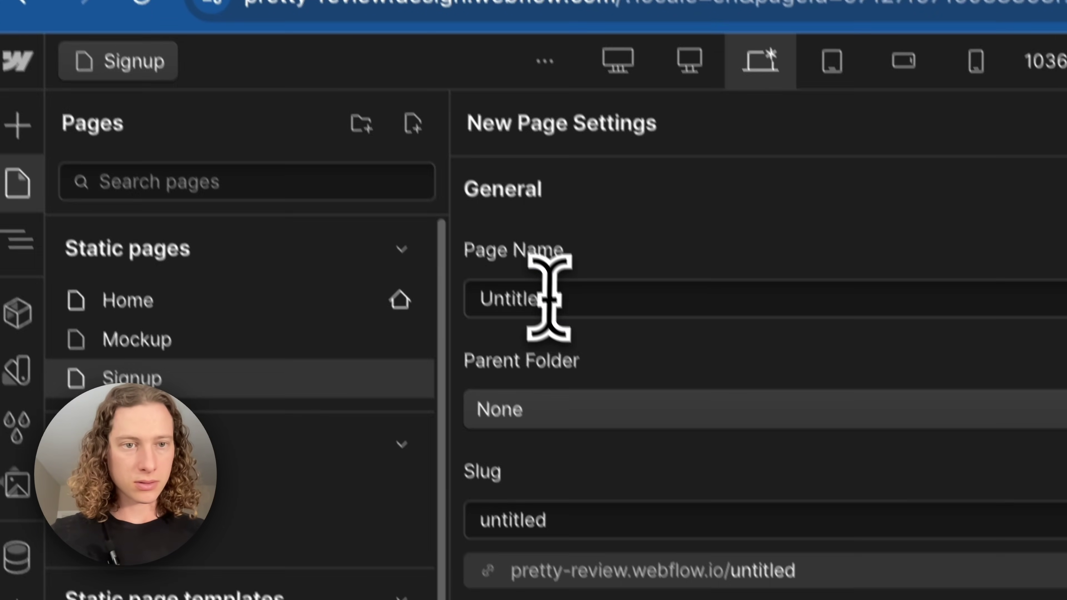
{"action": "left_click", "coordinate": [559, 319]}
{"action": "type", "text": "Welcome"}
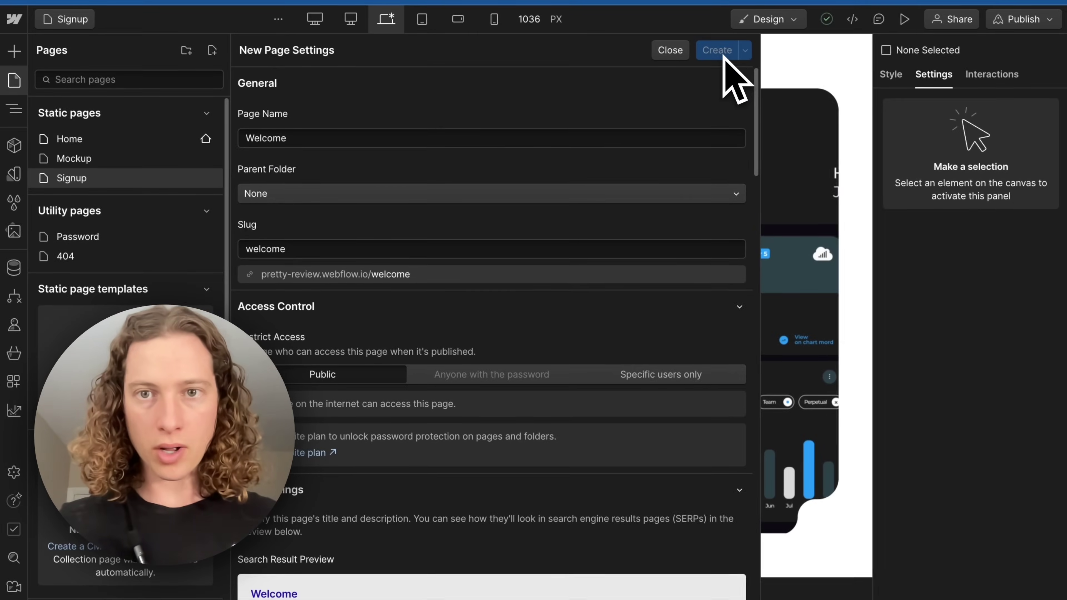
{"action": "left_click", "coordinate": [821, 53]}
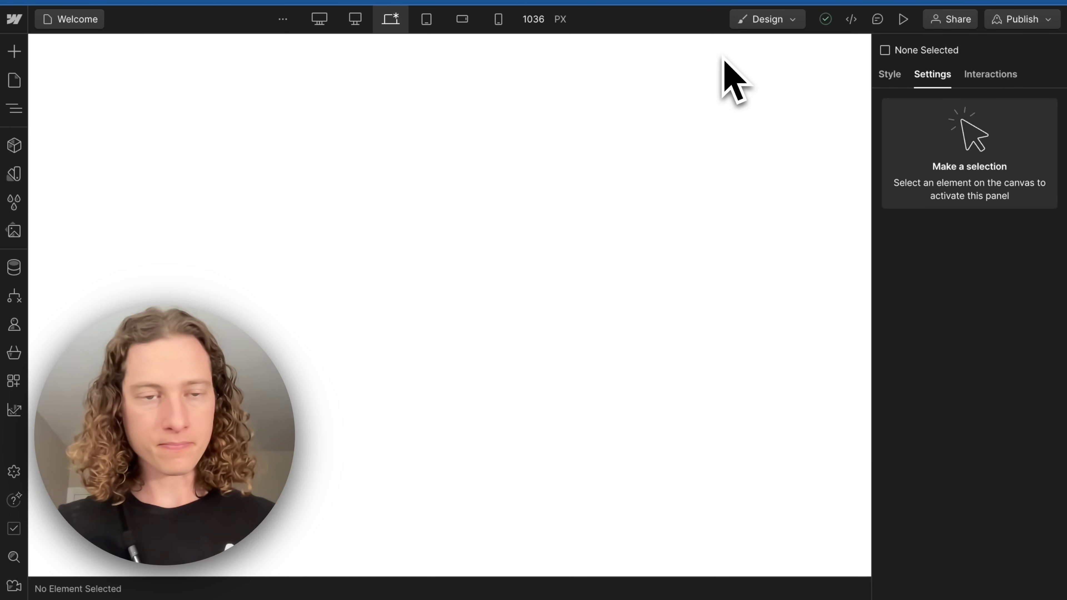
Add a Heading reading 'Welcome, friend!' to the Welcome page body
{"action": "left_click", "coordinate": [358, 89]}
{"action": "key", "text": "ctrl+k"}
{"action": "type", "text": "head"}
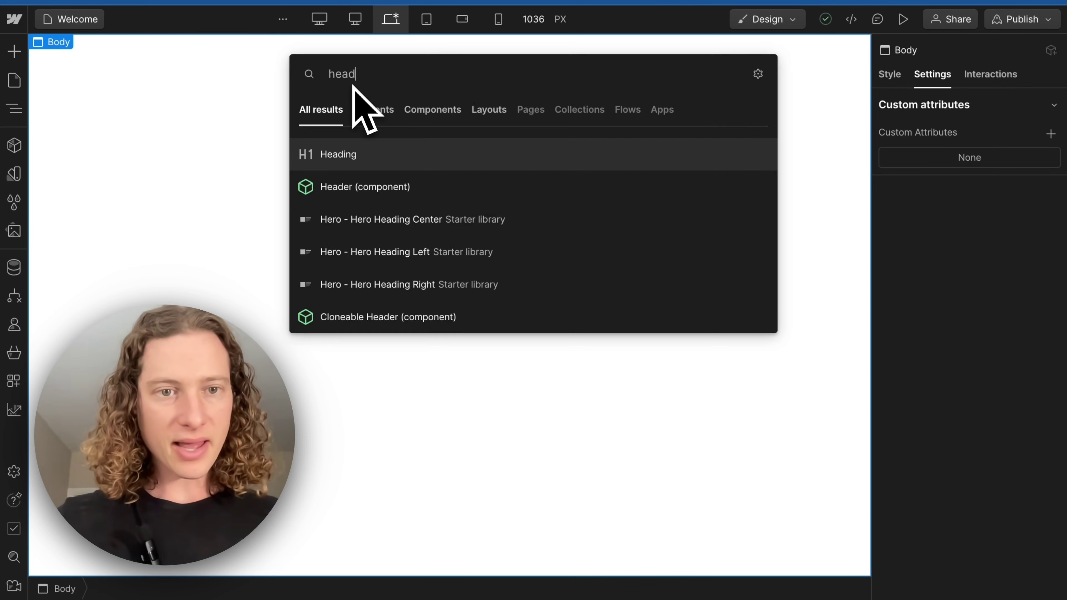
{"action": "key", "text": "Return"}
{"action": "double_click", "coordinate": [194, 57]}
{"action": "type", "text": "Welcome"}
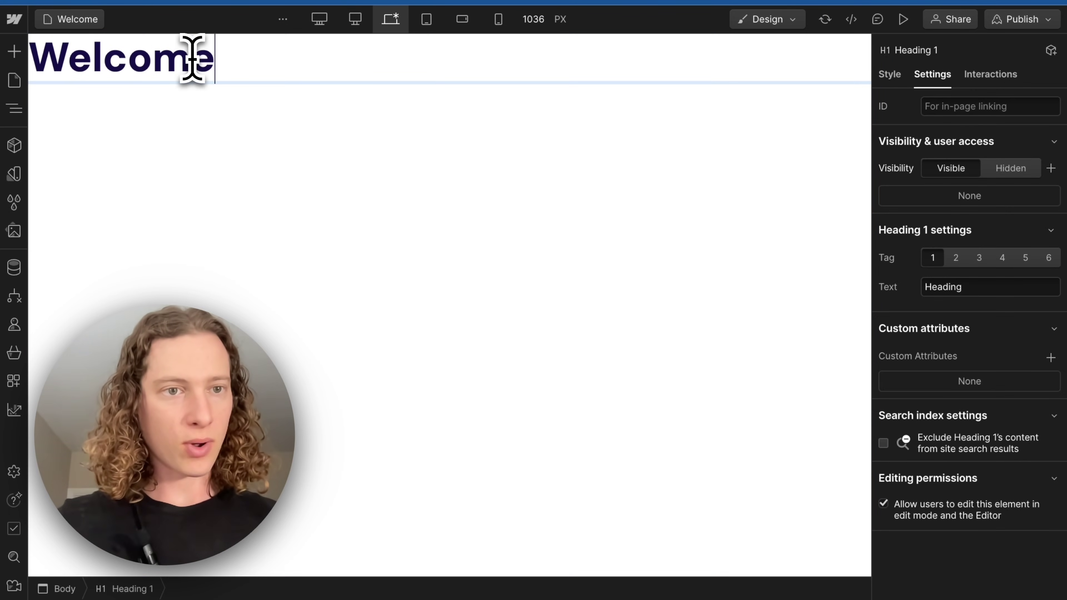
{"action": "type", "text": ", friend!"}
{"action": "left_click", "coordinate": [270, 112]}
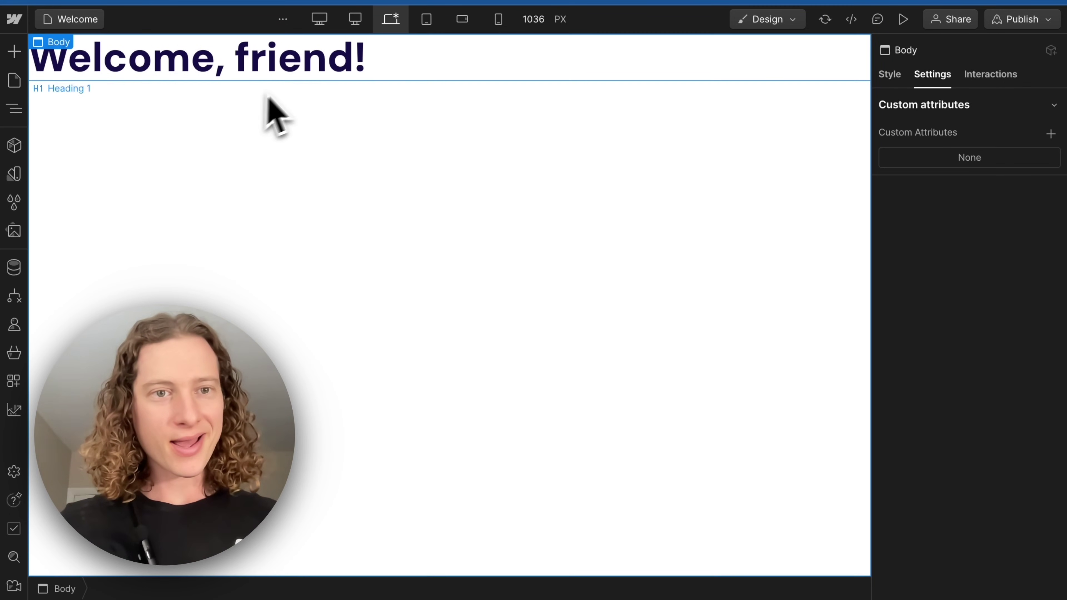
Wrap the word 'friend' in the heading in its own Text Span
{"action": "left_click", "coordinate": [298, 78]}
{"action": "double_click", "coordinate": [273, 56]}
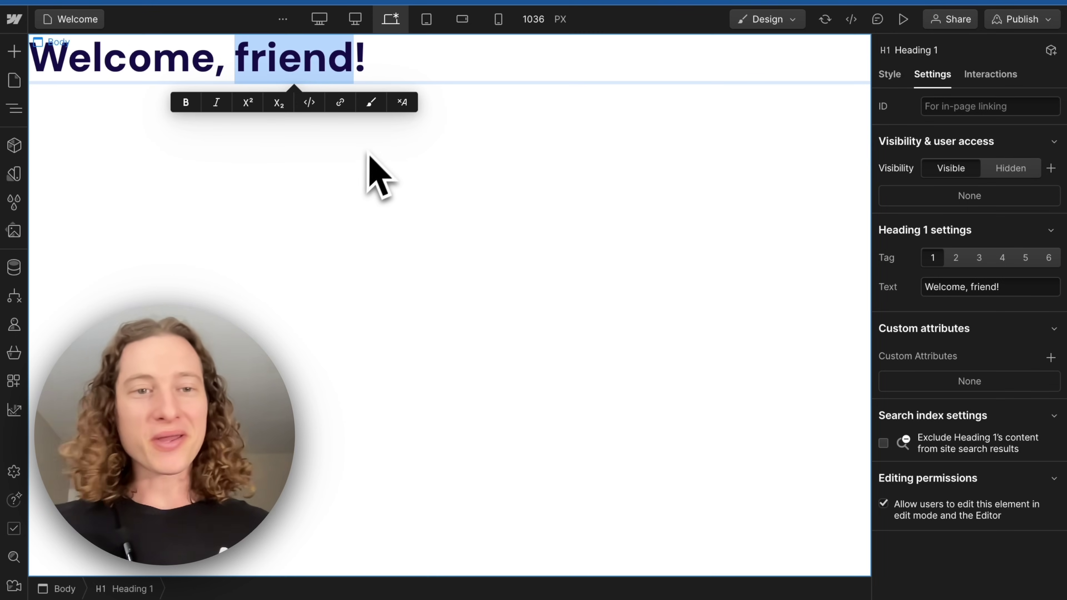
{"action": "left_click", "coordinate": [370, 103]}
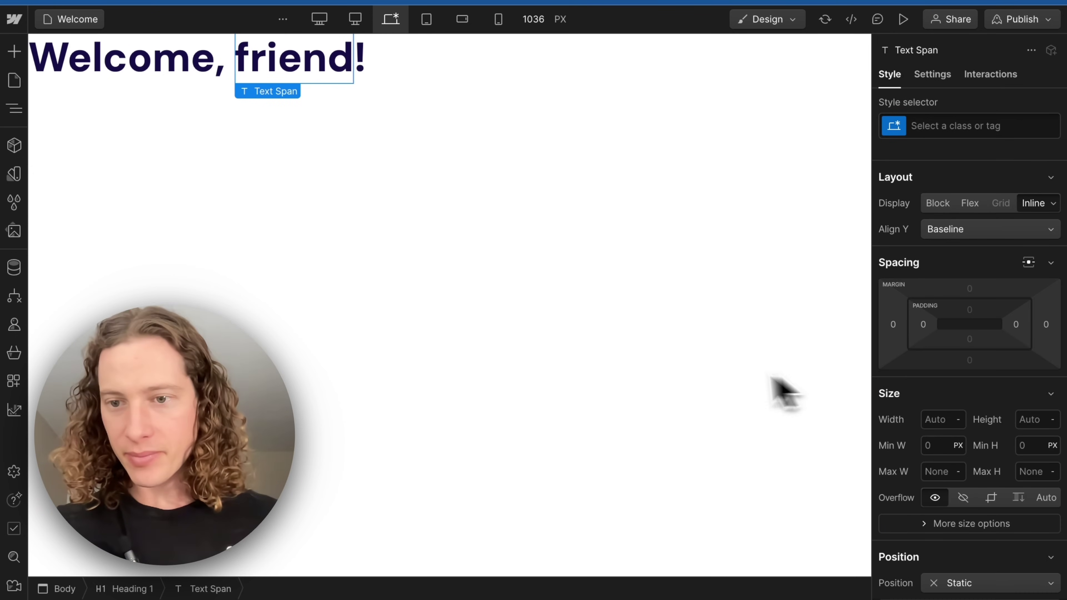
{"action": "left_click", "coordinate": [933, 75]}
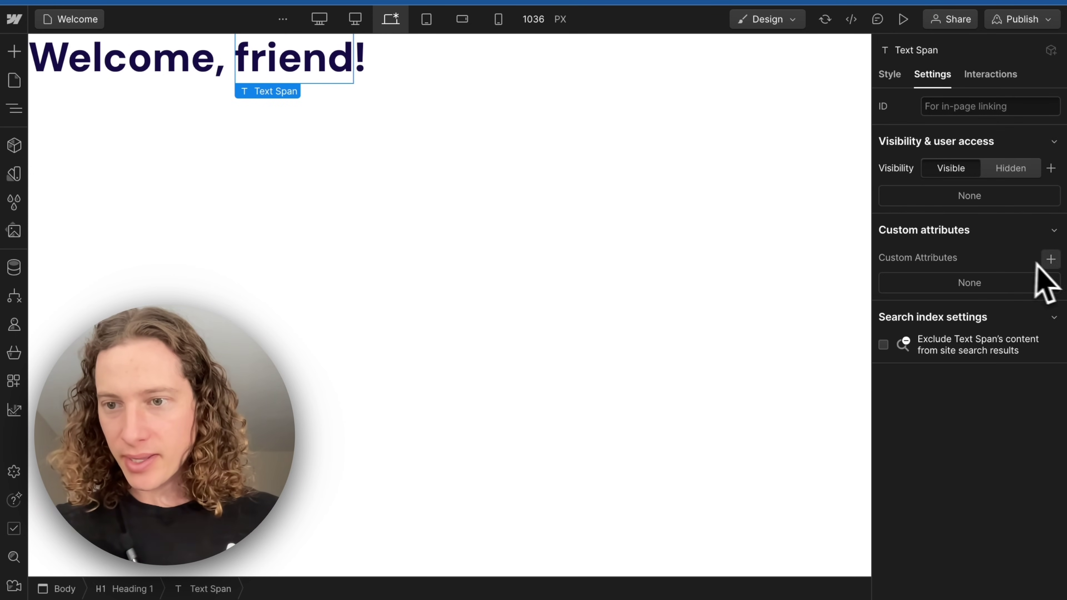
Give the 'friend' span the custom attribute data-ms-member = first-name
{"action": "left_click", "coordinate": [1051, 260]}
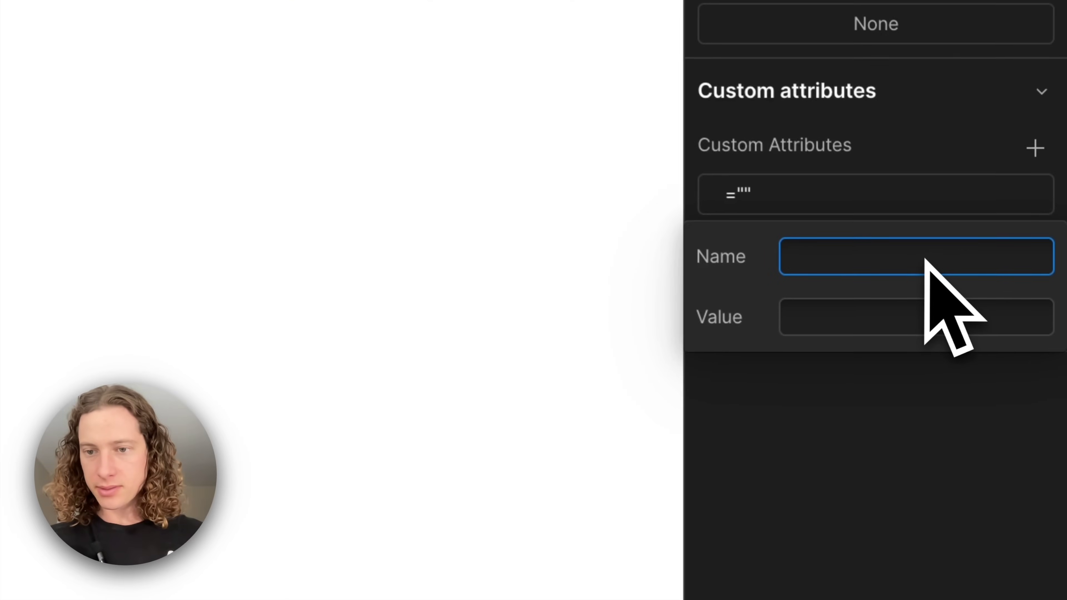
{"action": "type", "text": "data-ms-memb"}
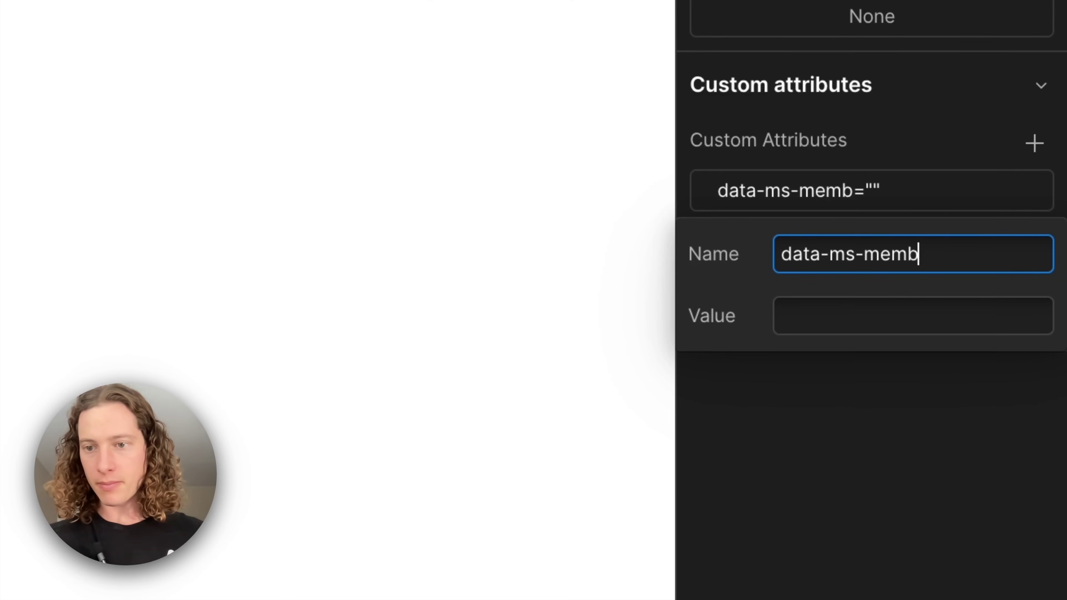
{"action": "type", "text": "er"}
{"action": "key", "text": "Tab"}
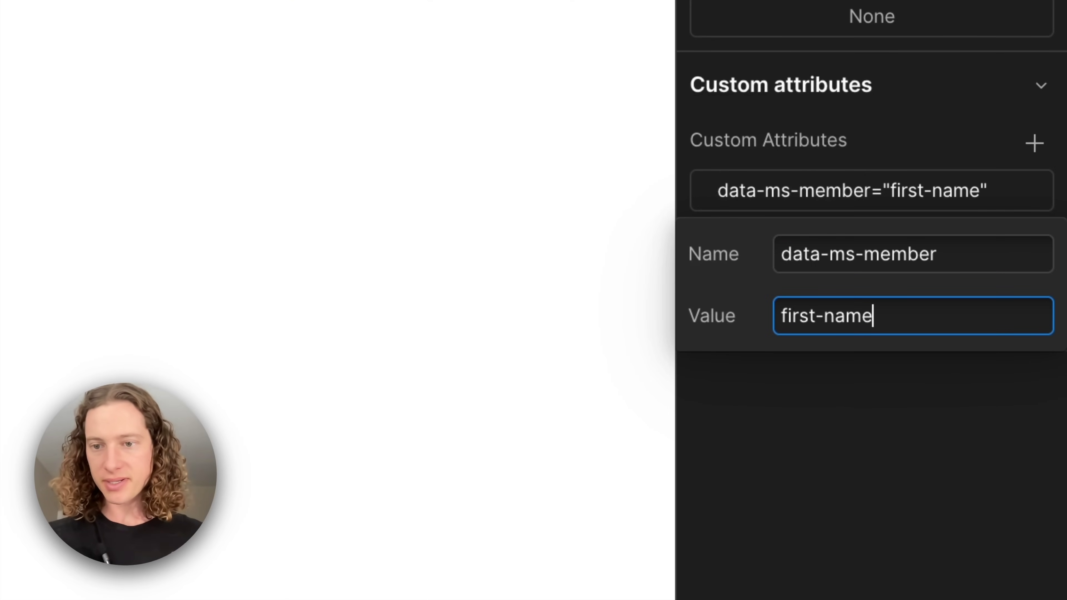
{"action": "key", "text": "Return"}
Publish the Webflow site to its staging domain
{"action": "left_click", "coordinate": [1017, 19]}
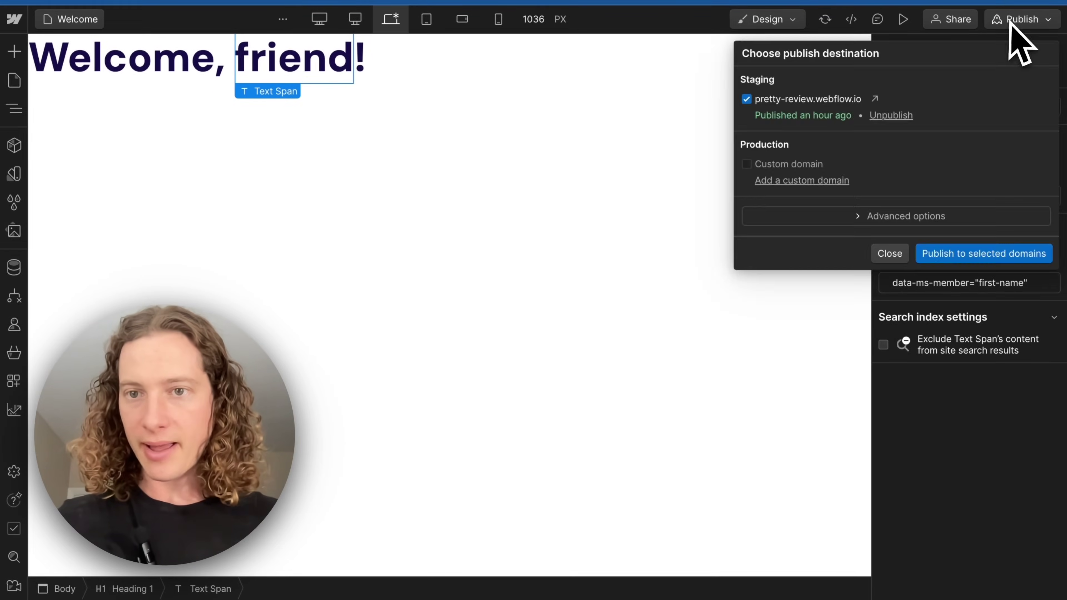
{"action": "left_click", "coordinate": [949, 253]}
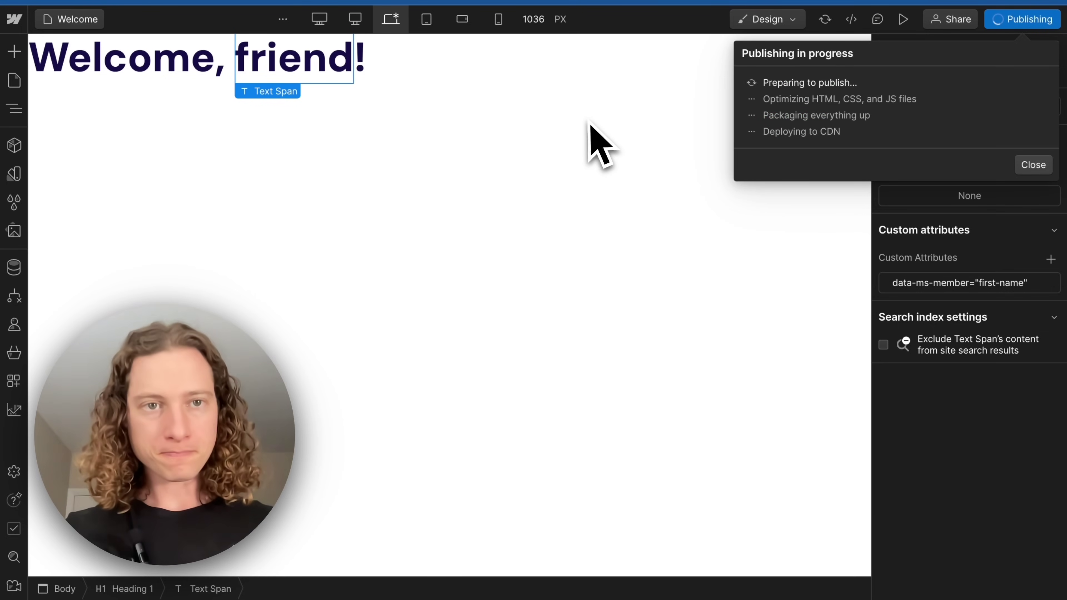
{"action": "left_click", "coordinate": [890, 254]}
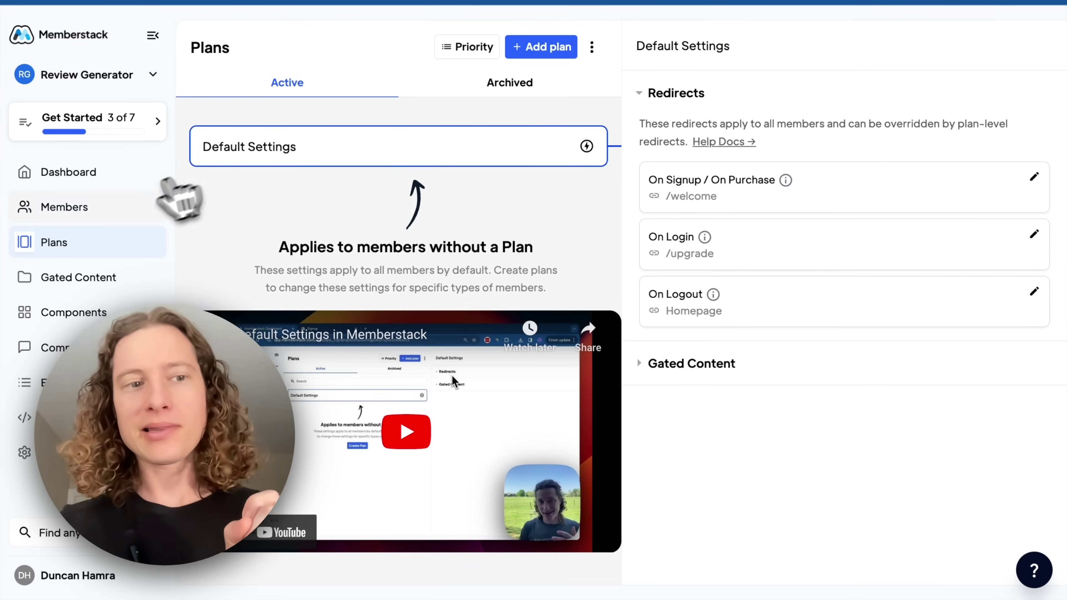
Inspect the First Name custom field's settings in the Memberstack Members list
{"action": "left_click", "coordinate": [84, 208]}
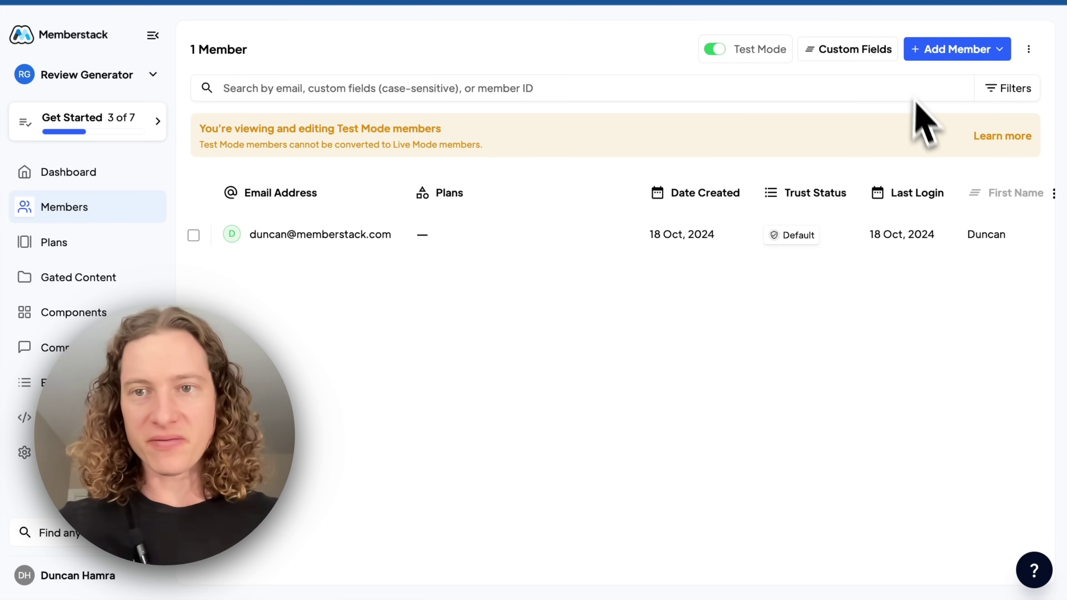
{"action": "left_click", "coordinate": [879, 52]}
{"action": "left_click", "coordinate": [862, 91]}
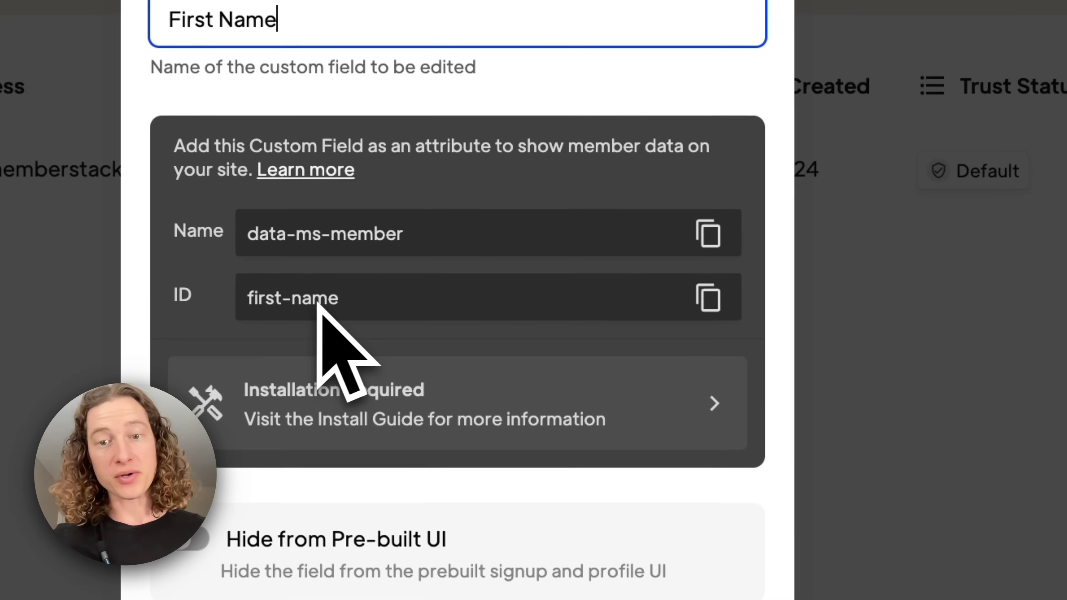
{"action": "left_click", "coordinate": [970, 233]}
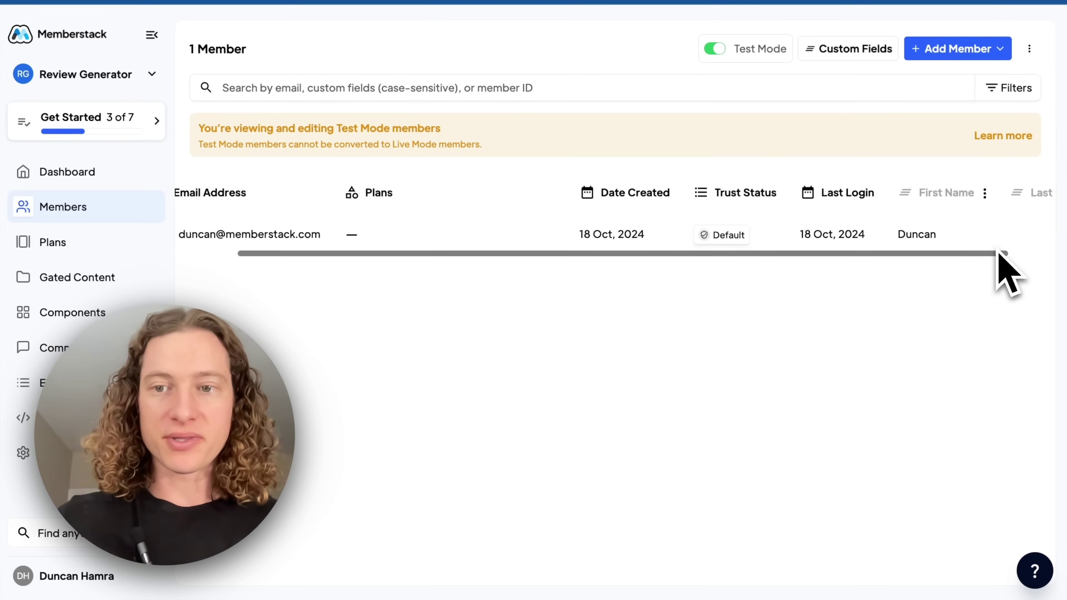
{"action": "scroll", "coordinate": [1000, 260], "scroll_direction": "right", "scroll_amount": 2}
Add and save a new custom member field named Title (ID title)
{"action": "left_click", "coordinate": [885, 50]}
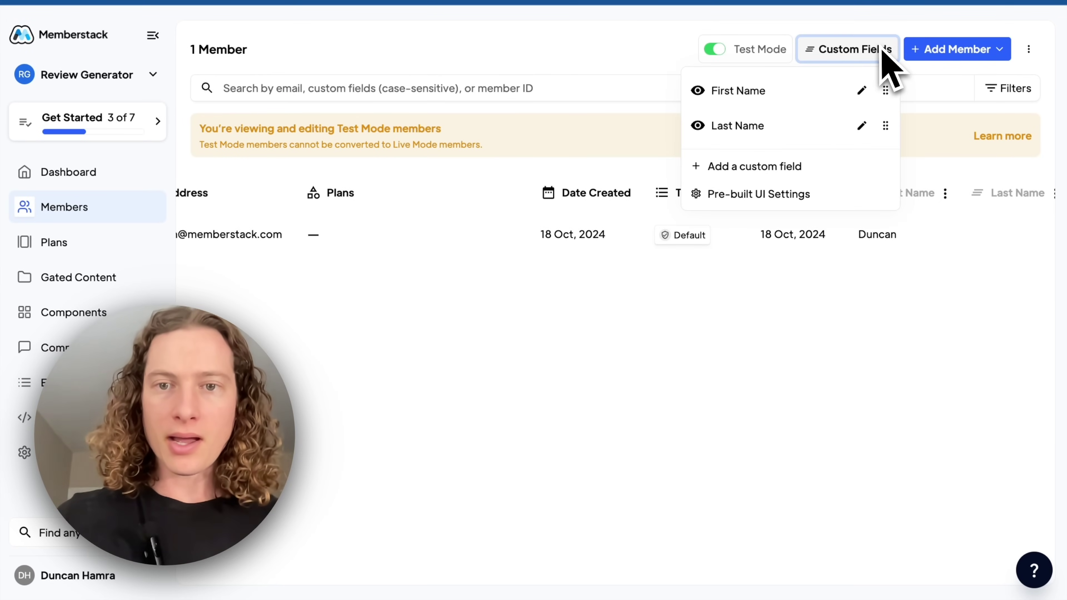
{"action": "left_click", "coordinate": [748, 166]}
{"action": "left_click", "coordinate": [414, 154]}
{"action": "type", "text": "Title"}
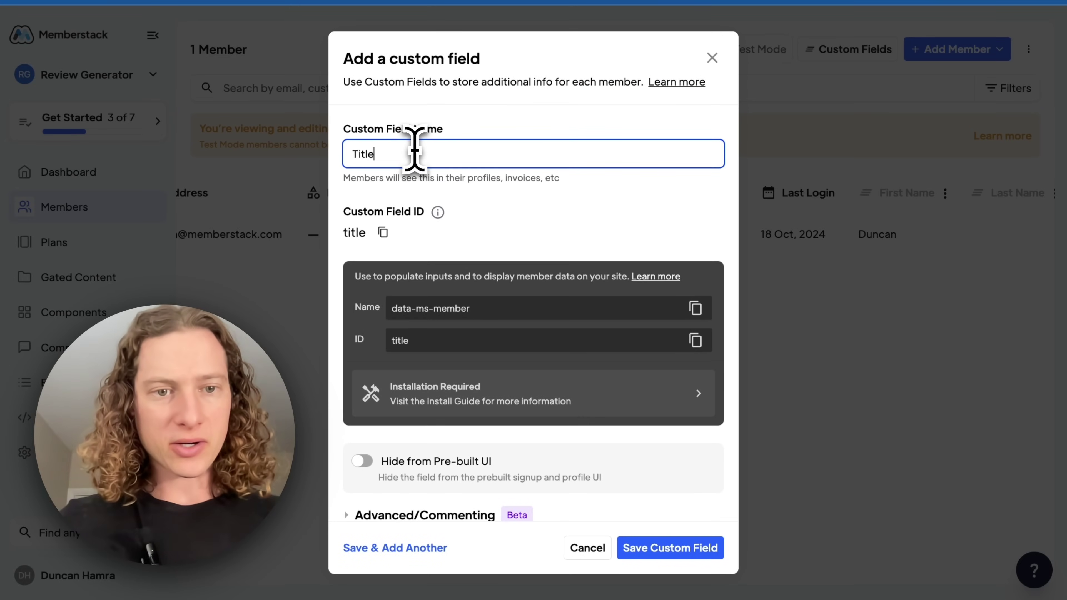
{"action": "scroll", "coordinate": [508, 255], "scroll_direction": "down", "scroll_amount": 1}
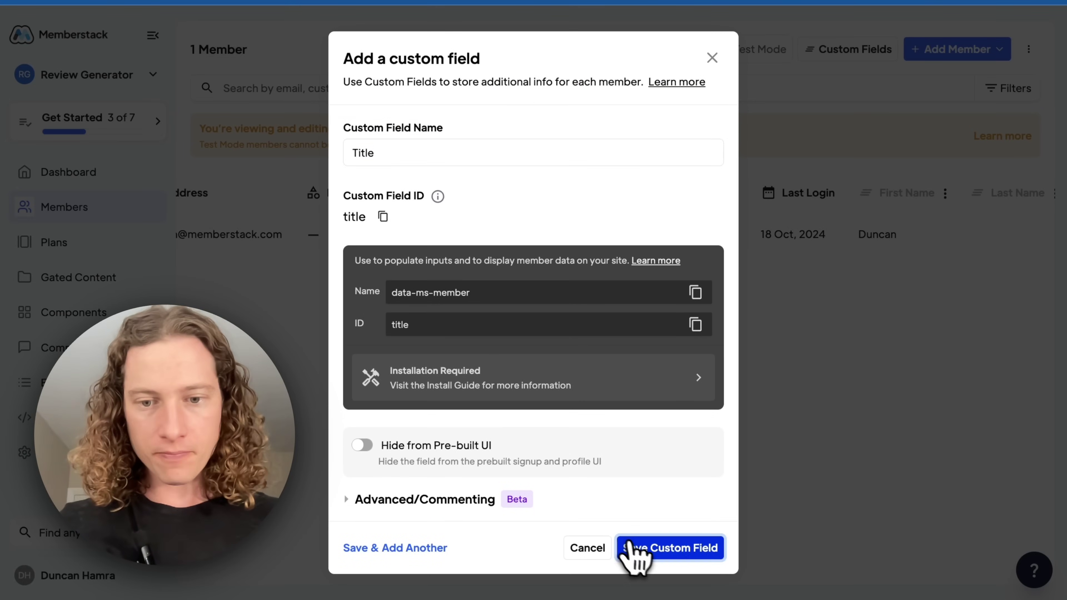
{"action": "left_click", "coordinate": [634, 549]}
{"action": "scroll", "coordinate": [977, 239], "scroll_direction": "right", "scroll_amount": 5}
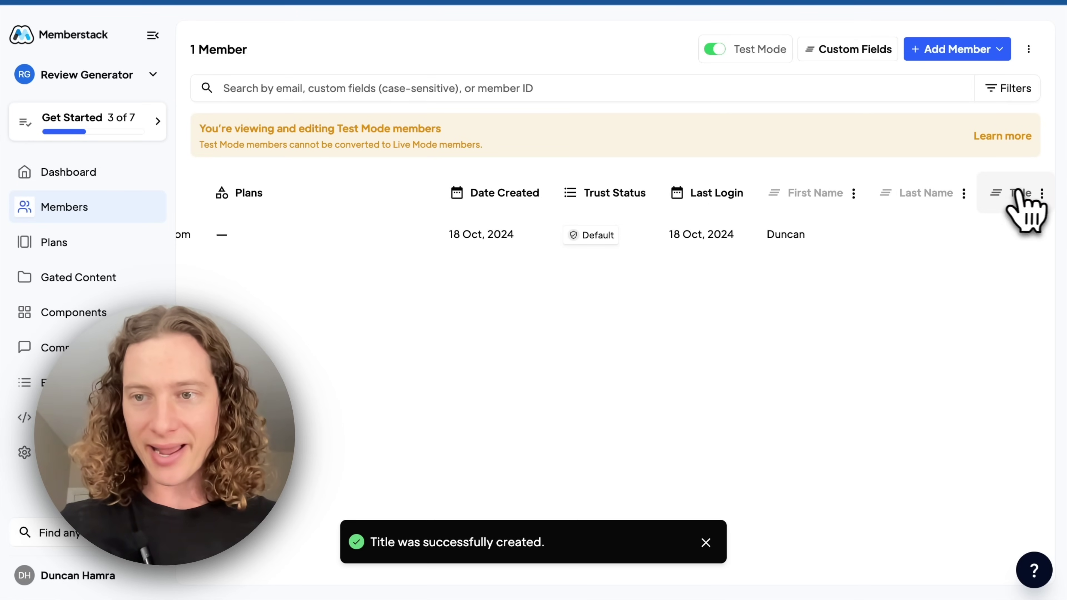
Copy the Title custom field's ID from its column header
{"action": "left_click", "coordinate": [1026, 233]}
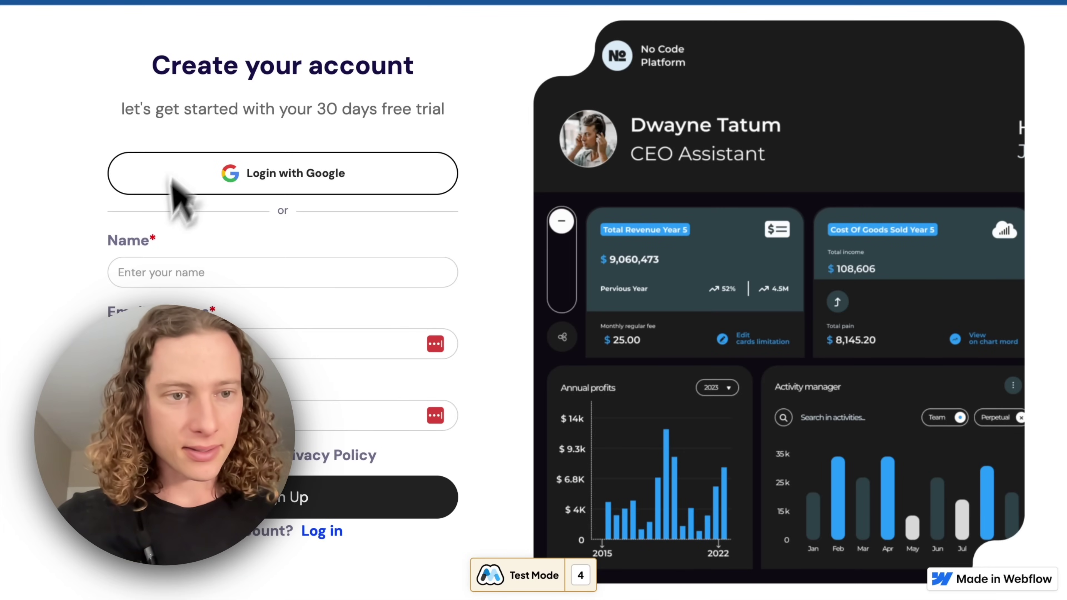
Sign up a second test member on the published site with a name, e-mail and password
{"action": "left_click", "coordinate": [175, 272]}
{"action": "type", "text": "Duncan"}
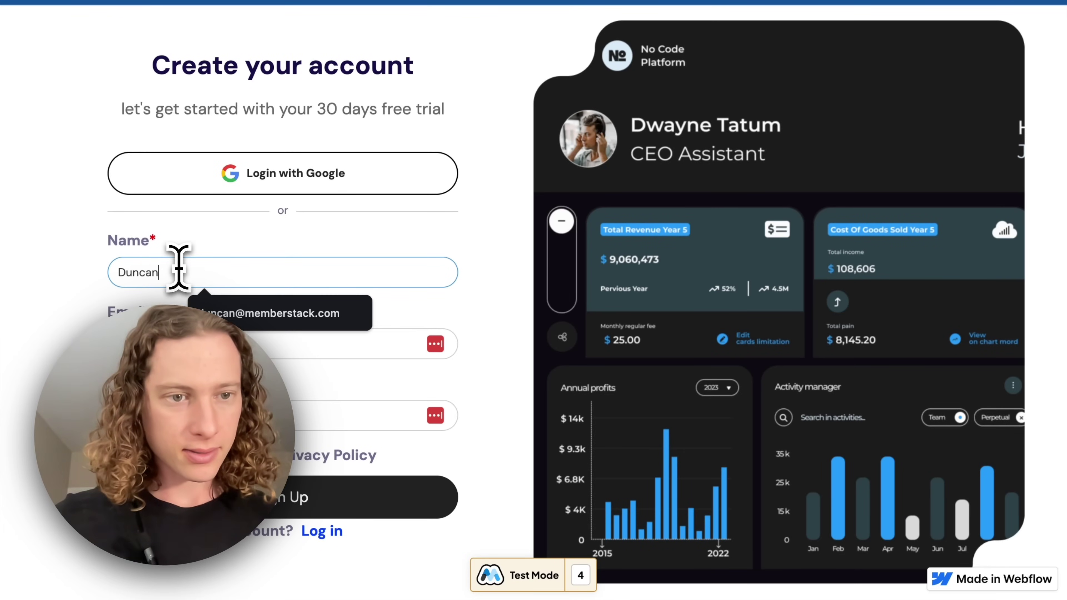
{"action": "type", "text": " 2"}
{"action": "key", "text": "Tab"}
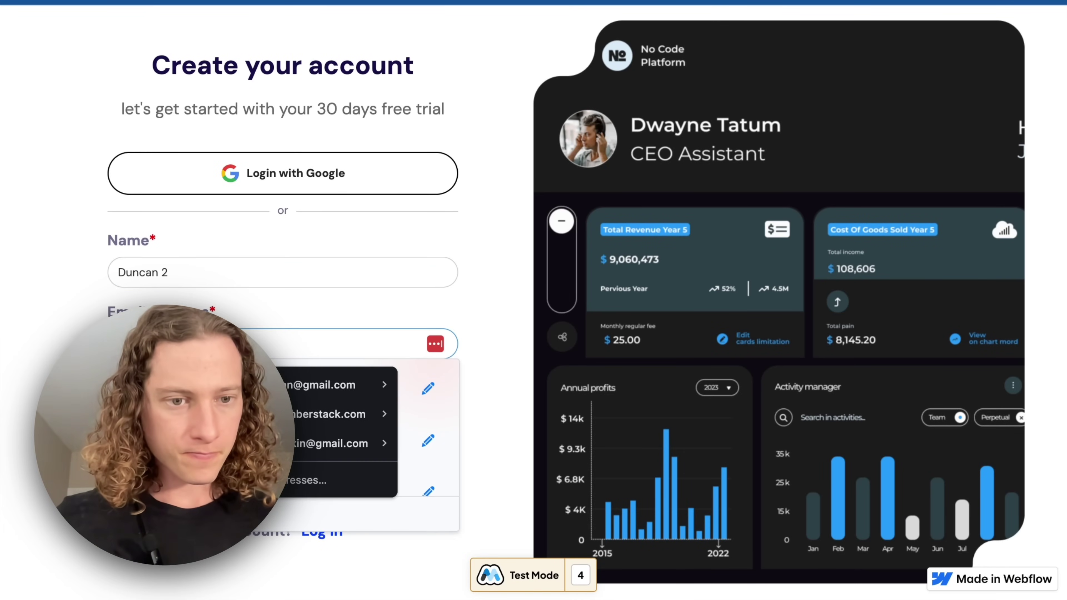
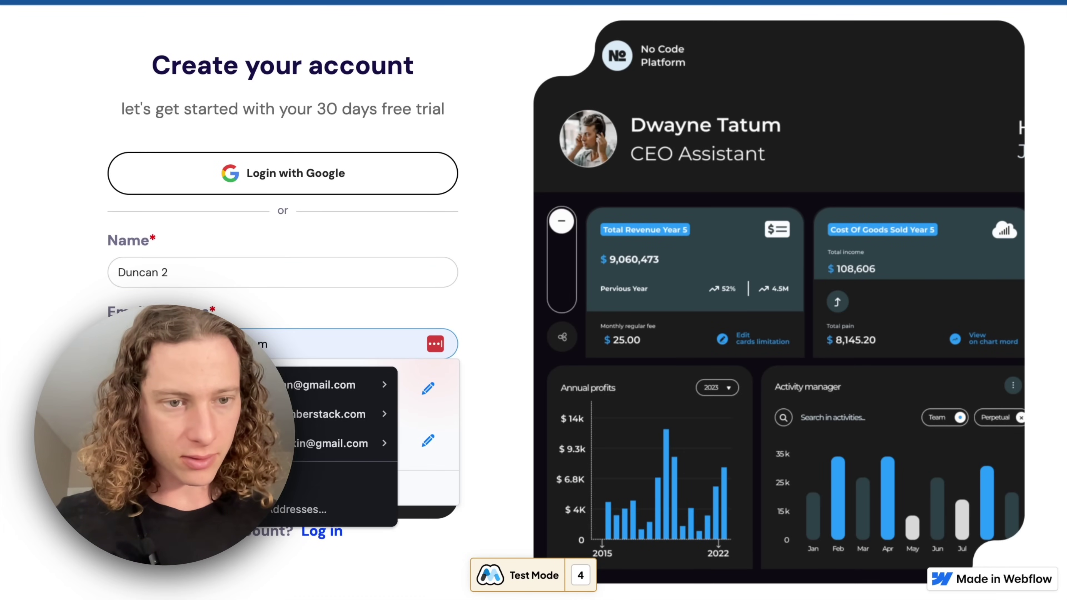
{"action": "key", "text": "Escape"}
{"action": "left_click", "coordinate": [357, 416]}
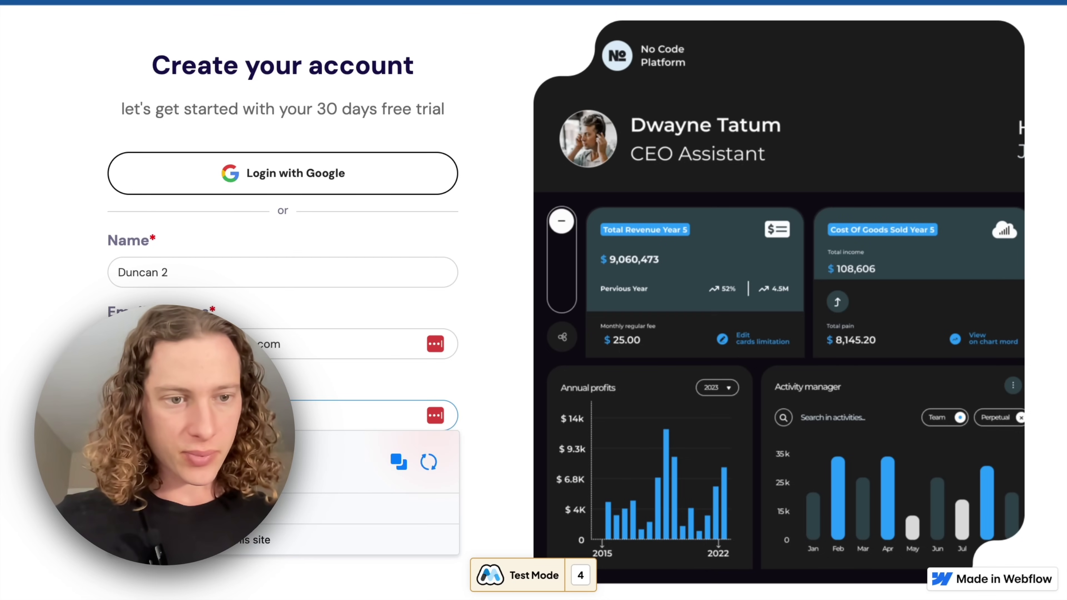
{"action": "key", "text": "Return"}
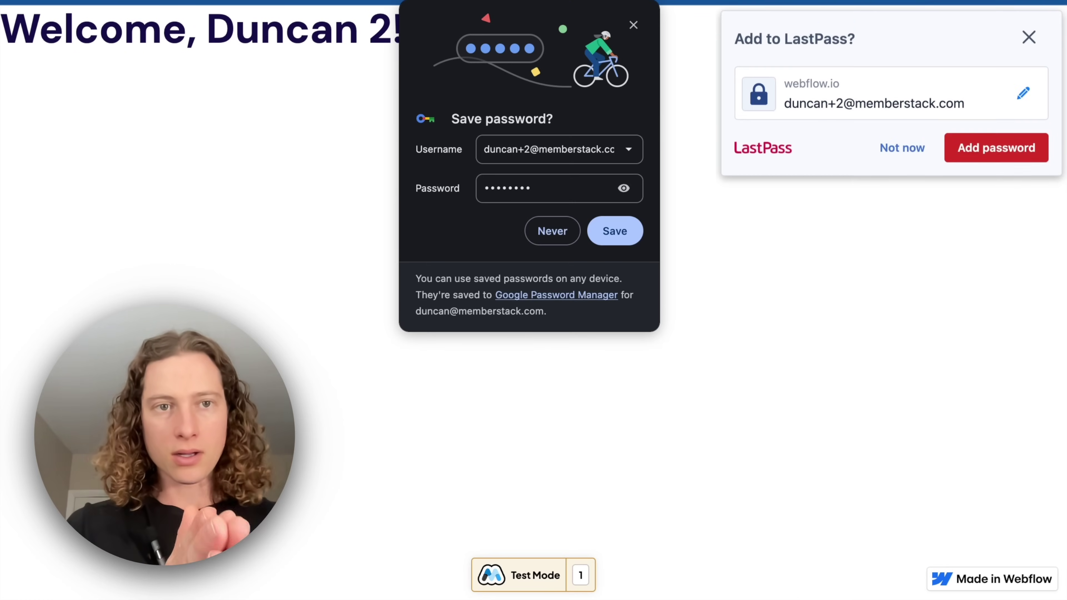
Decline saving the password and select the personalised welcome heading
{"action": "left_click", "coordinate": [633, 26]}
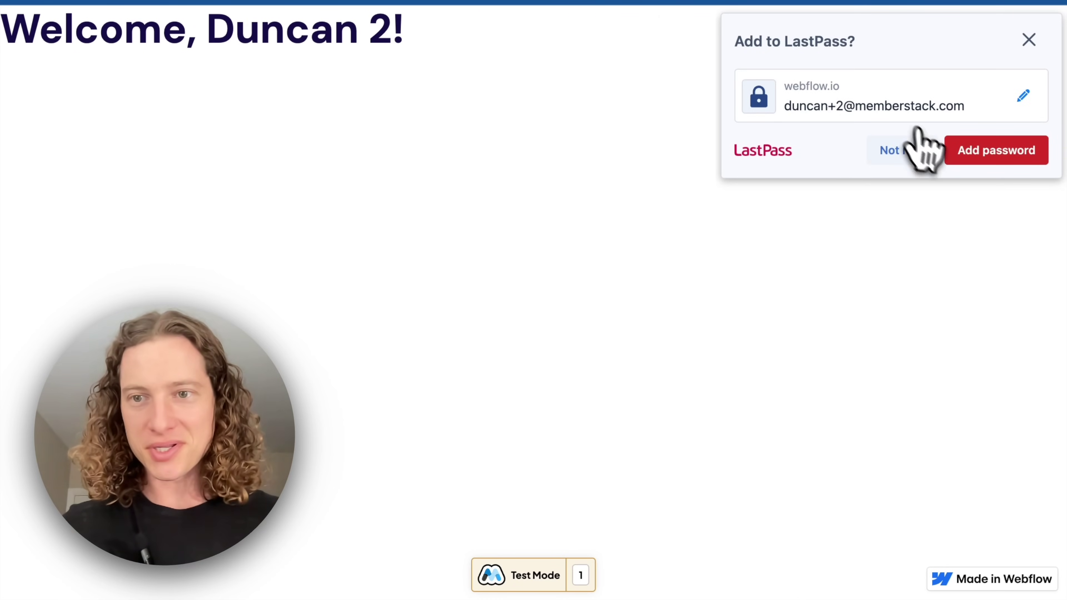
{"action": "left_click", "coordinate": [909, 149]}
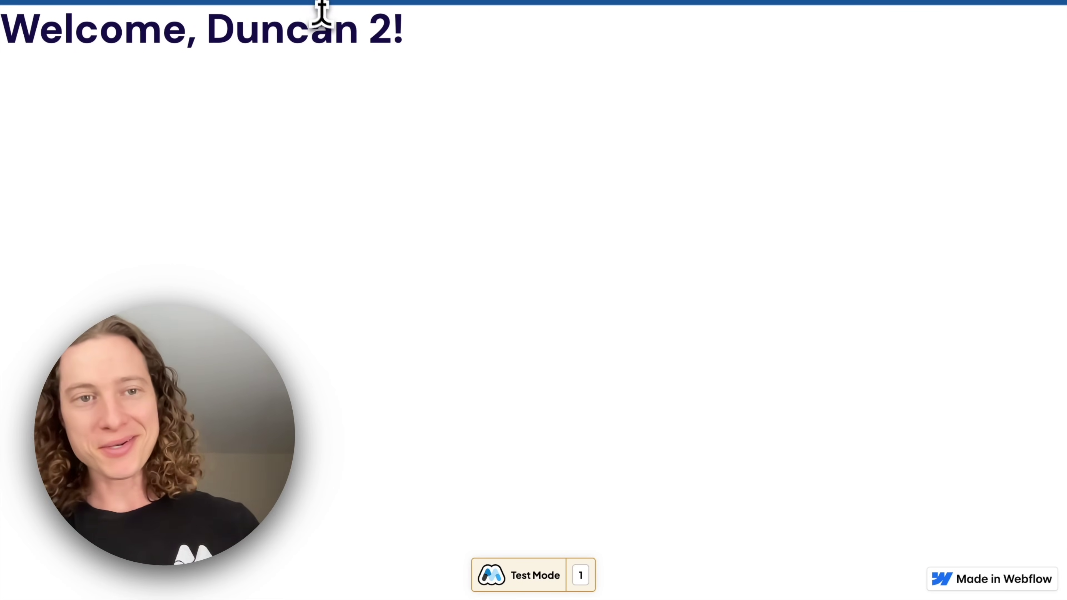
{"action": "triple_click", "coordinate": [339, 32]}
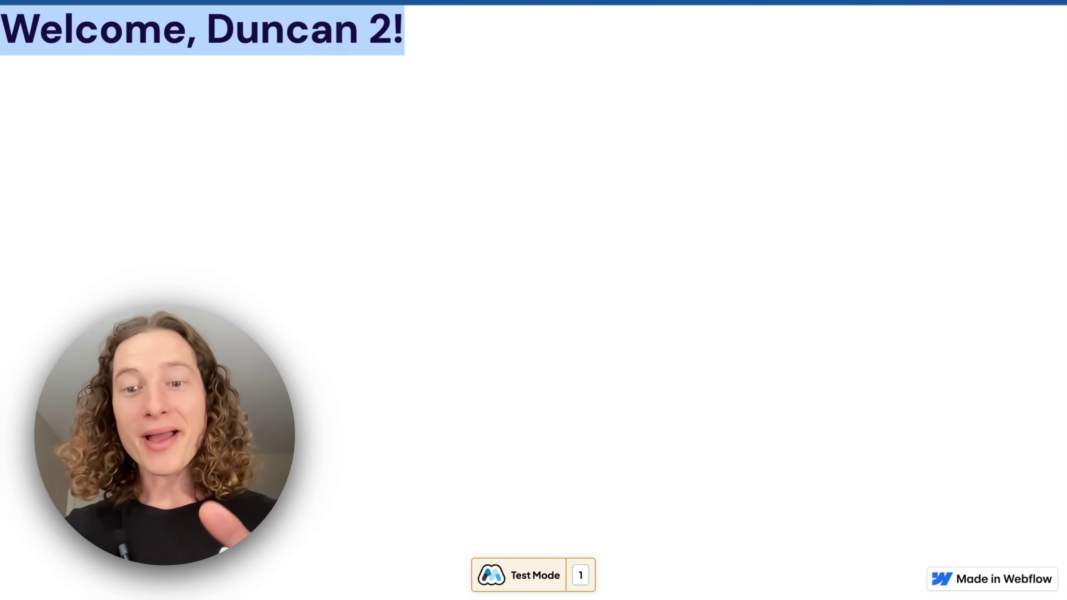
Check the new second member and their recorded first name in the Memberstack Members table
{"action": "key", "text": "ctrl+Right"}
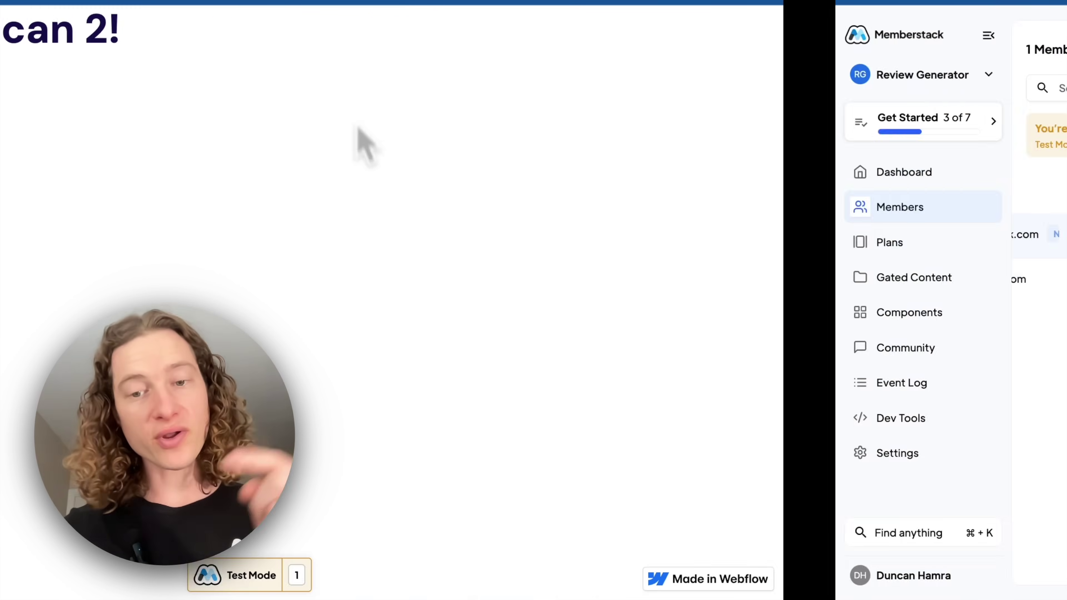
{"action": "scroll", "coordinate": [336, 277], "scroll_direction": "left", "scroll_amount": 3}
{"action": "scroll", "coordinate": [338, 279], "scroll_direction": "left", "scroll_amount": 3}
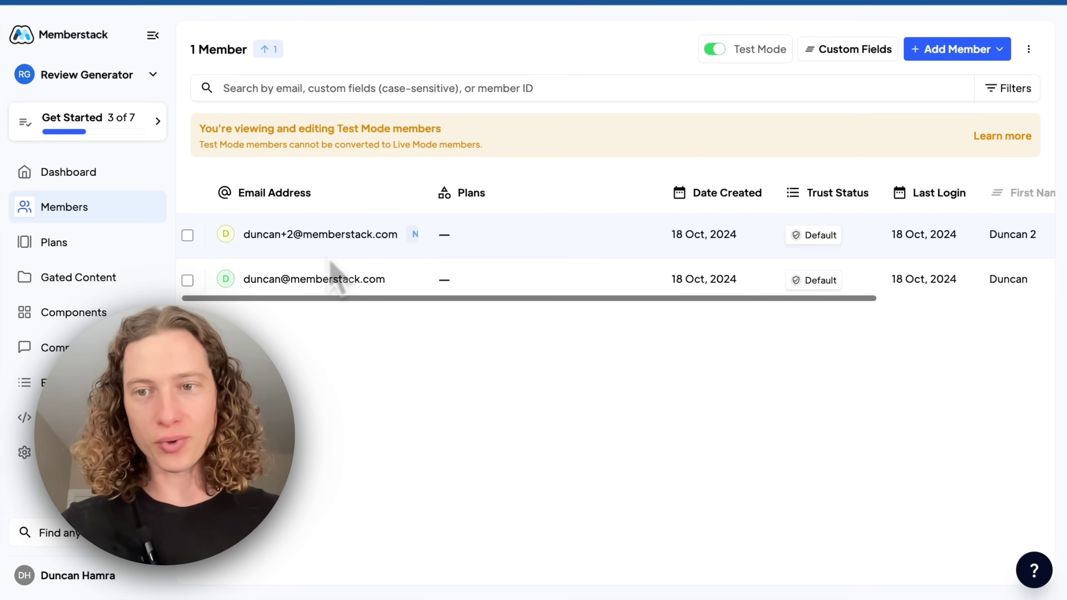
{"action": "scroll", "coordinate": [462, 265], "scroll_direction": "right", "scroll_amount": 2}
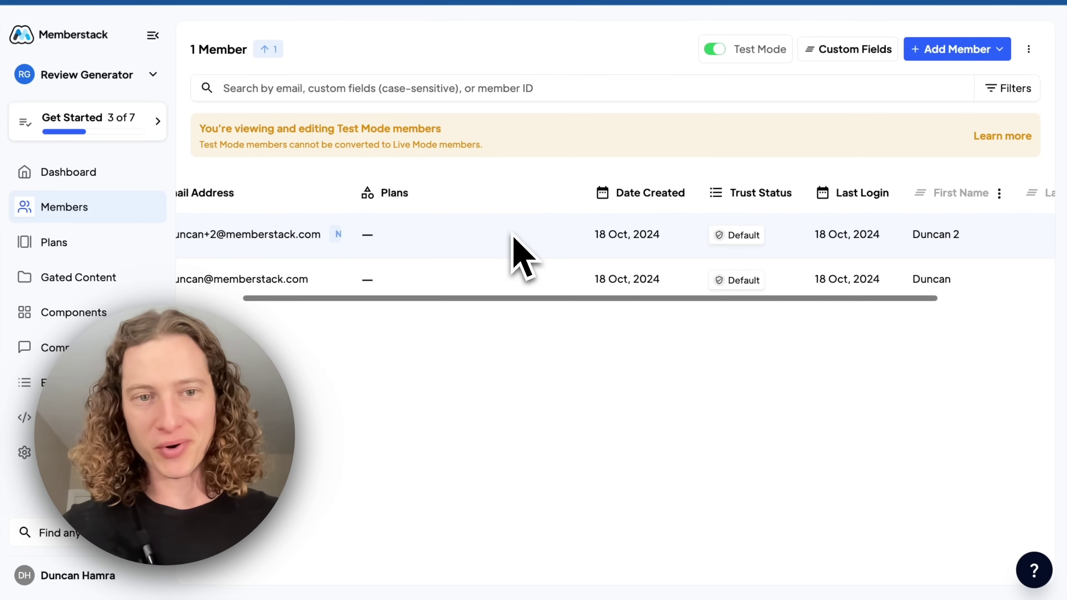
{"action": "scroll", "coordinate": [508, 244], "scroll_direction": "left", "scroll_amount": 3}
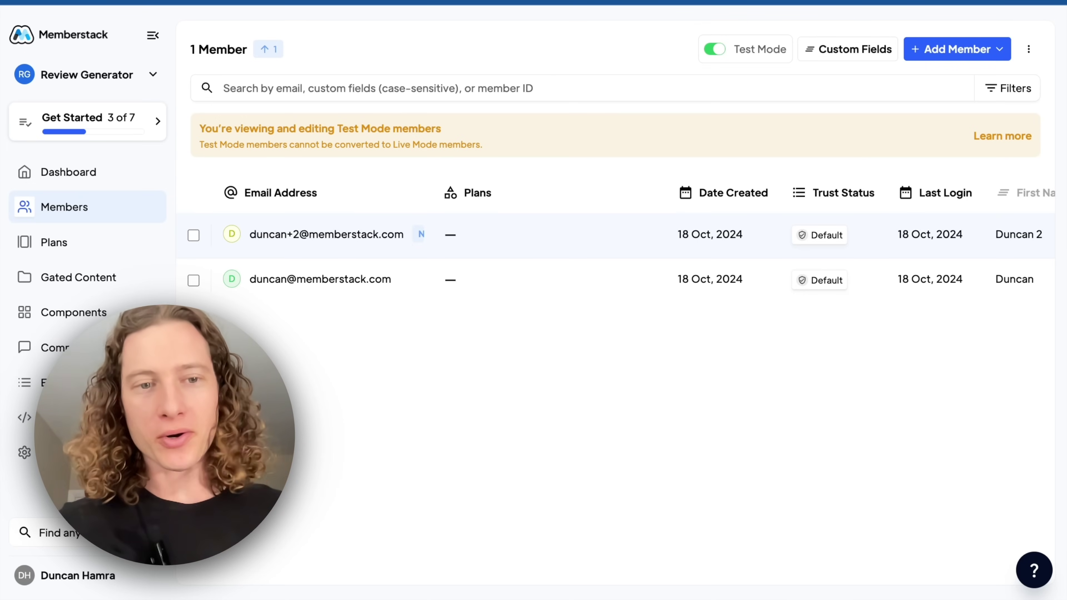
Visit the Gated Content and Plans pages in Memberstack
{"action": "left_click", "coordinate": [99, 279]}
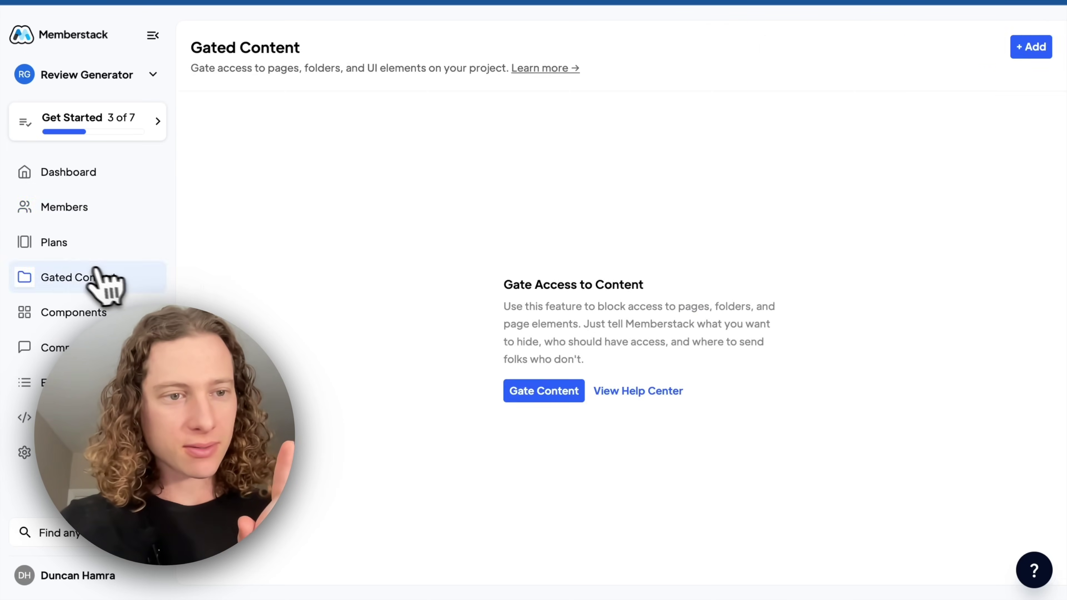
{"action": "left_click", "coordinate": [26, 244]}
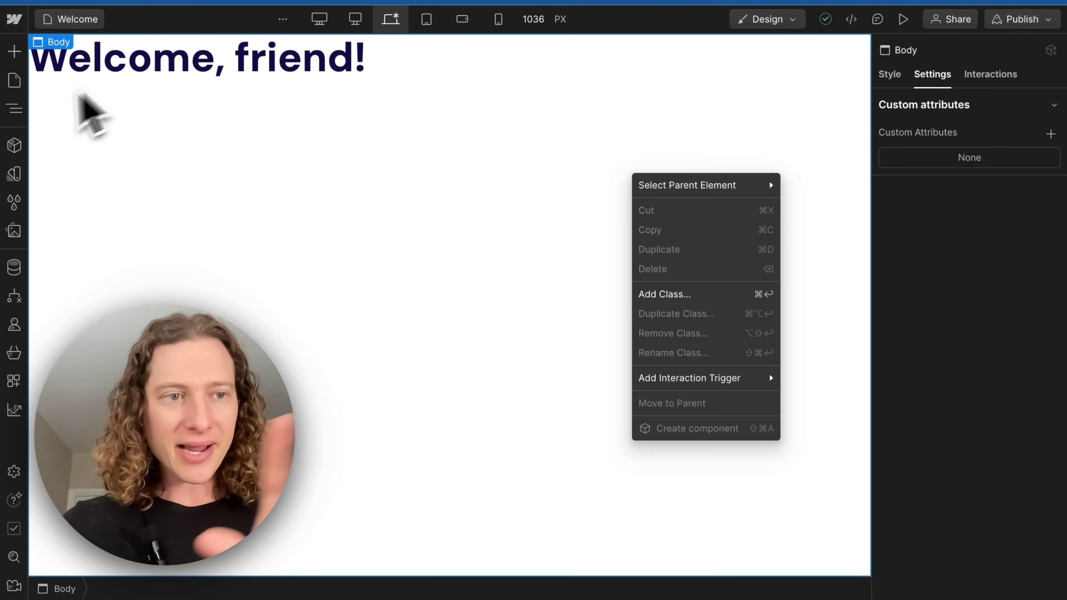
{"action": "left_click", "coordinate": [14, 80]}
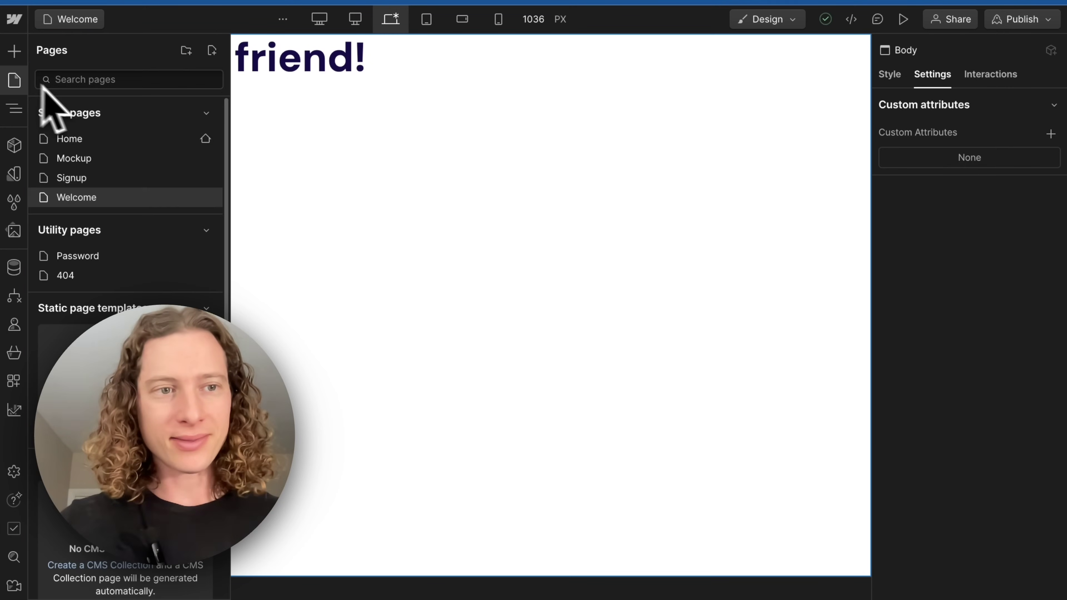
Switch the Designer to the Home page and select its Body element
{"action": "left_click", "coordinate": [101, 139]}
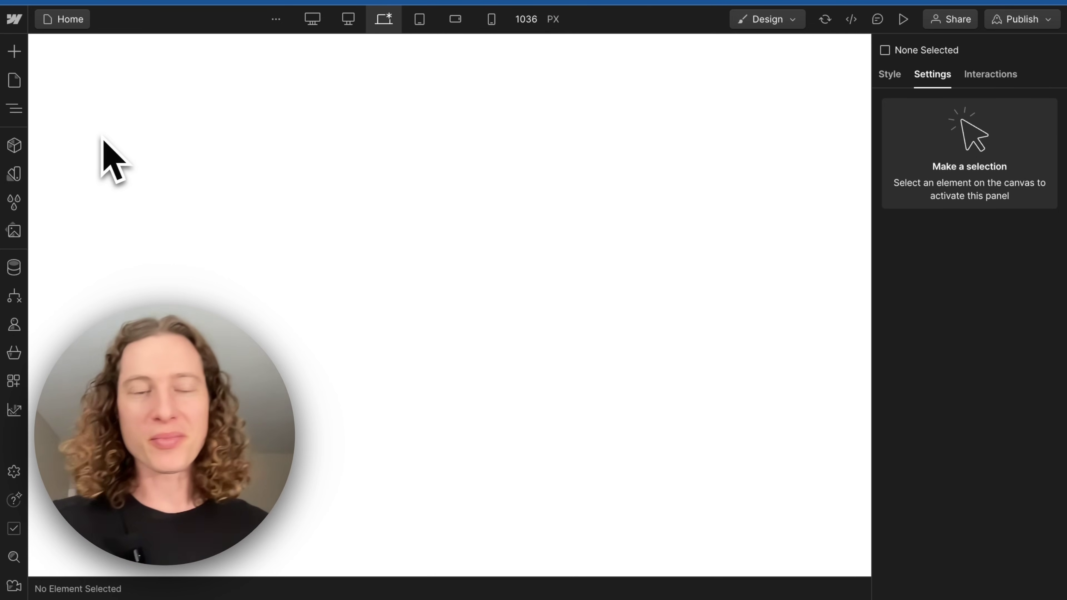
{"action": "left_click", "coordinate": [103, 141]}
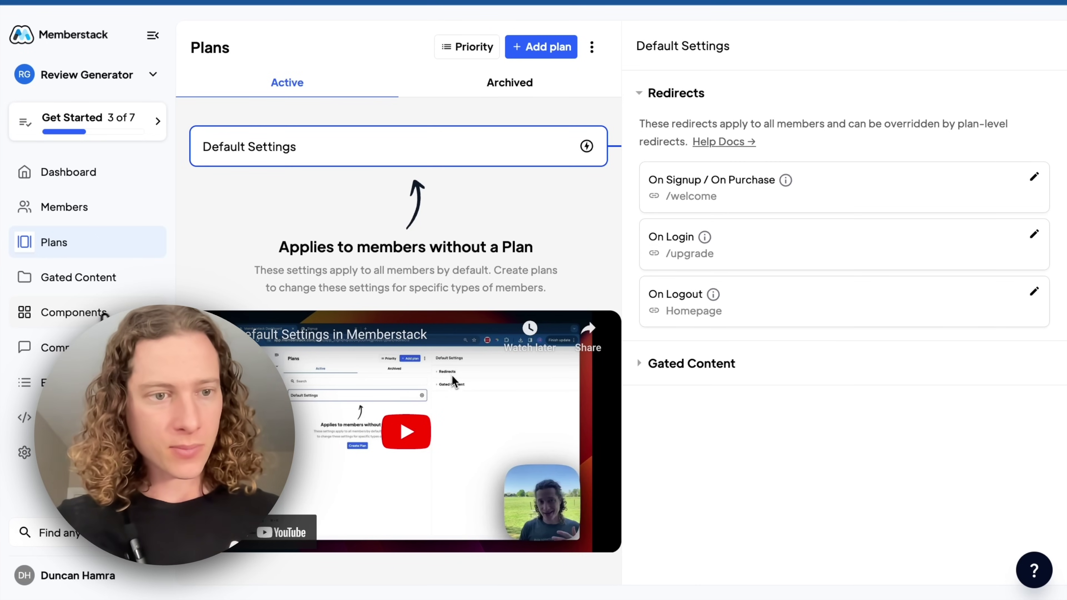
{"action": "left_click", "coordinate": [103, 315]}
Copy the Modern 2 Card Pricing Table – Lifetime component from Memberstack's pricing components
{"action": "scroll", "coordinate": [290, 286], "scroll_direction": "down", "scroll_amount": 5}
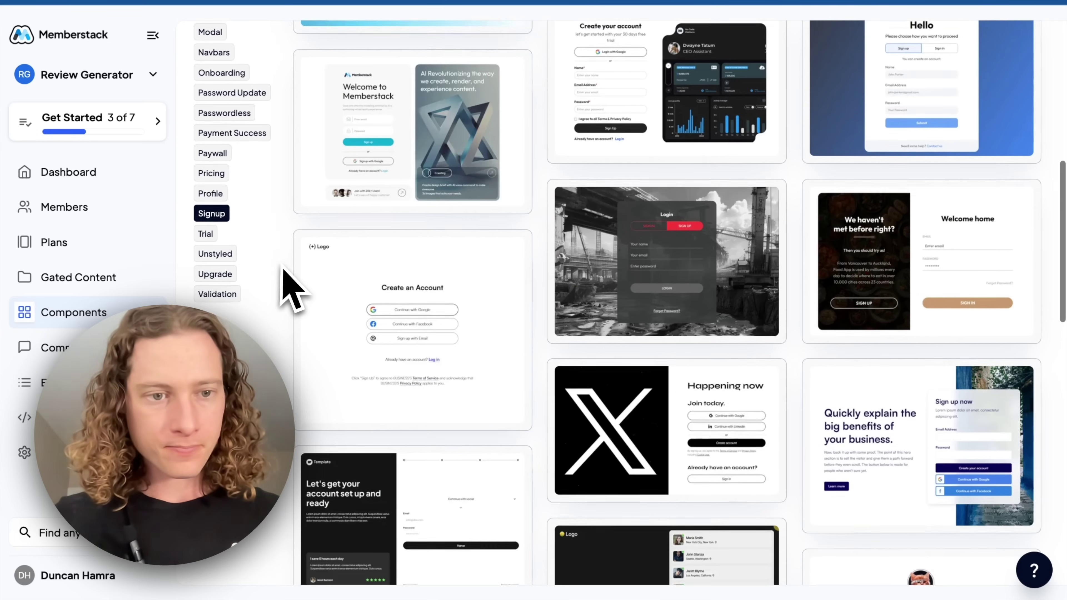
{"action": "left_click", "coordinate": [214, 168]}
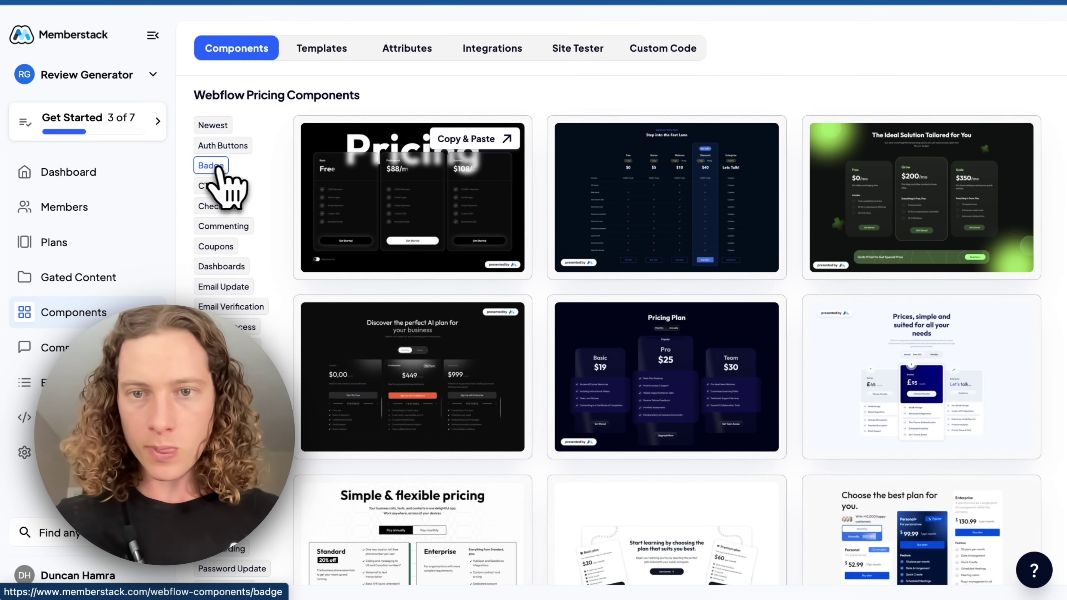
{"action": "scroll", "coordinate": [530, 257], "scroll_direction": "down", "scroll_amount": 10}
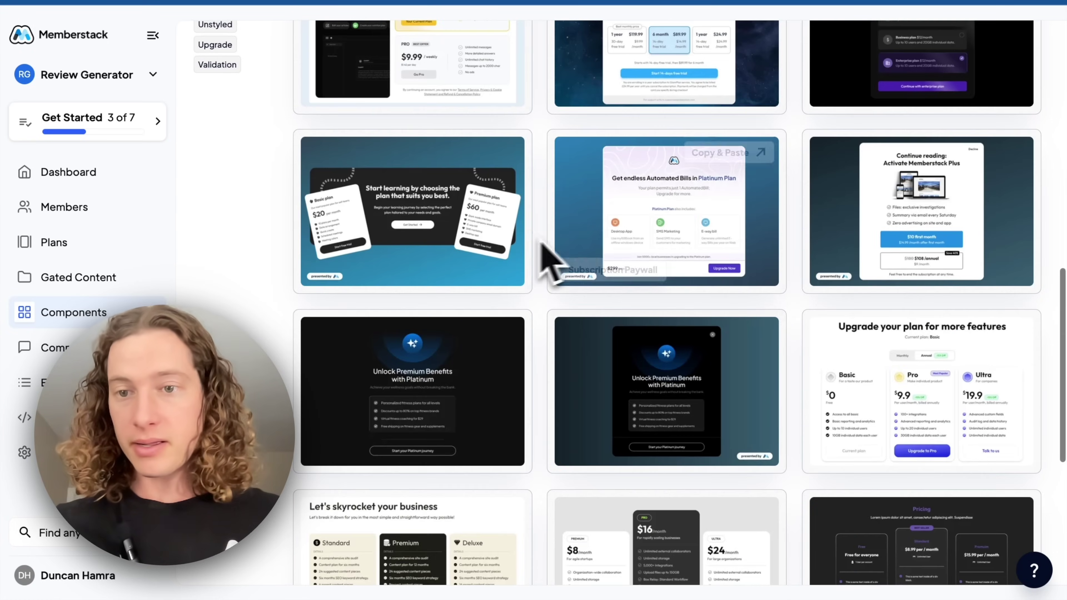
{"action": "scroll", "coordinate": [542, 246], "scroll_direction": "down", "scroll_amount": 6}
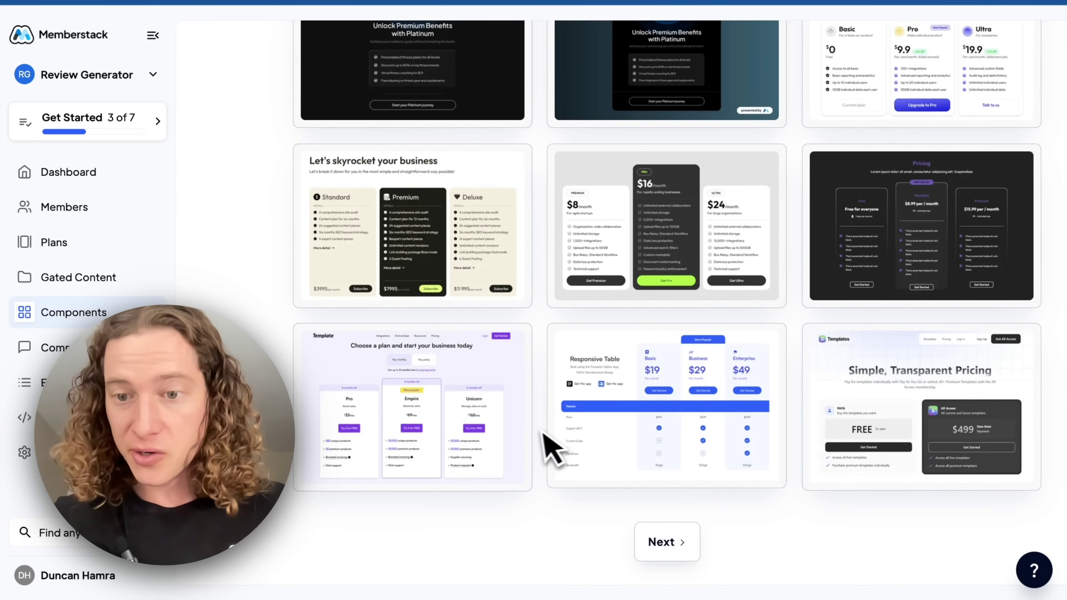
{"action": "left_click", "coordinate": [980, 426]}
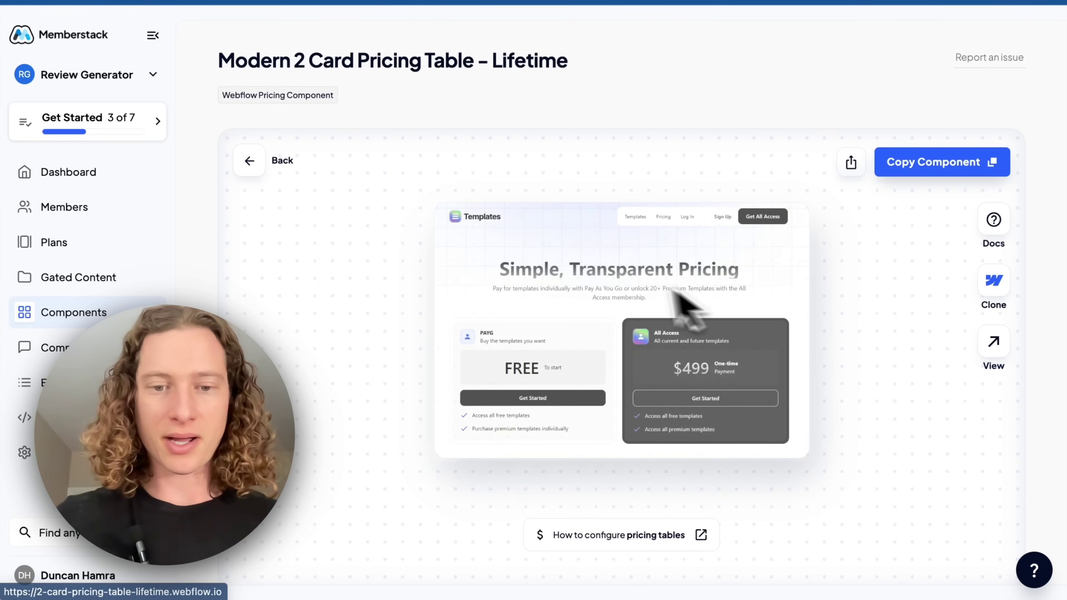
{"action": "left_click", "coordinate": [927, 186]}
{"action": "key", "text": "ctrl+Left"}
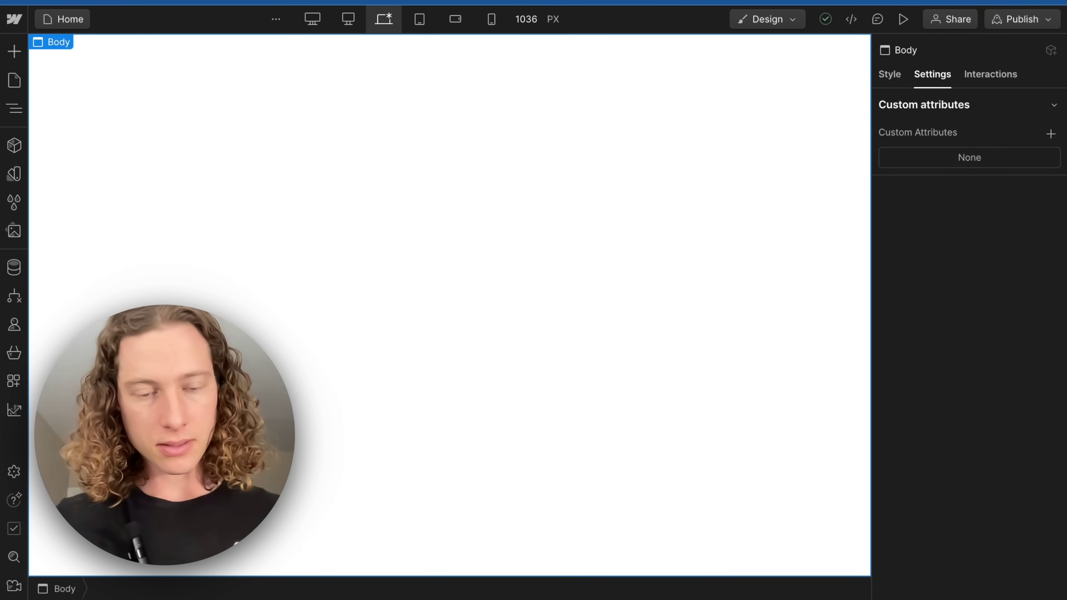
Paste the pricing table onto the Home page and link the PAYG Get Started button to Signup
{"action": "key", "text": "ctrl+v"}
{"action": "scroll", "coordinate": [467, 193], "scroll_direction": "down", "scroll_amount": 5}
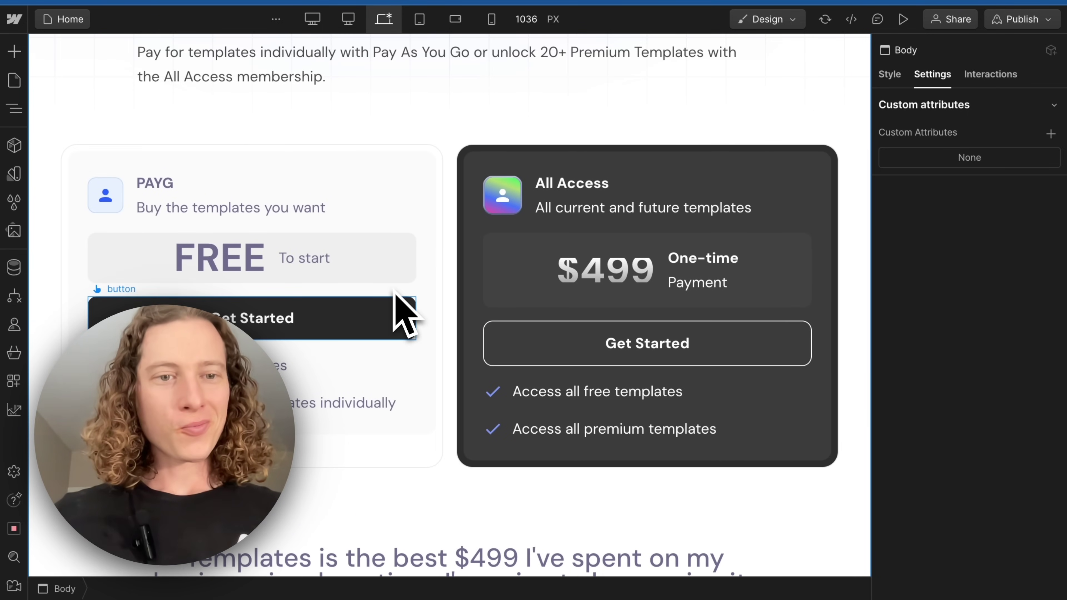
{"action": "left_click", "coordinate": [325, 315]}
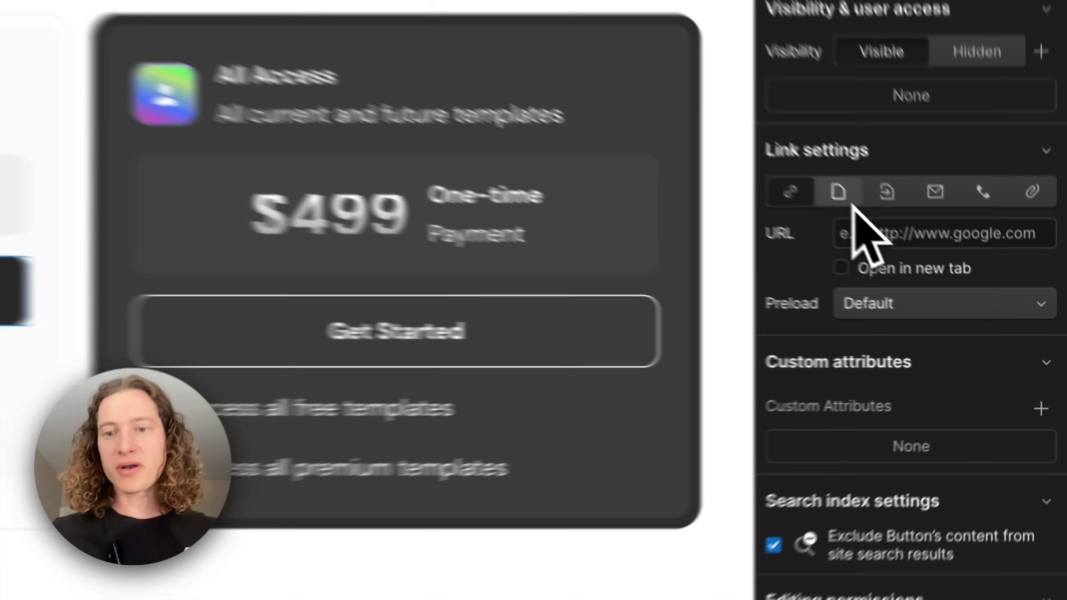
{"action": "left_click", "coordinate": [853, 204]}
{"action": "left_click", "coordinate": [893, 235]}
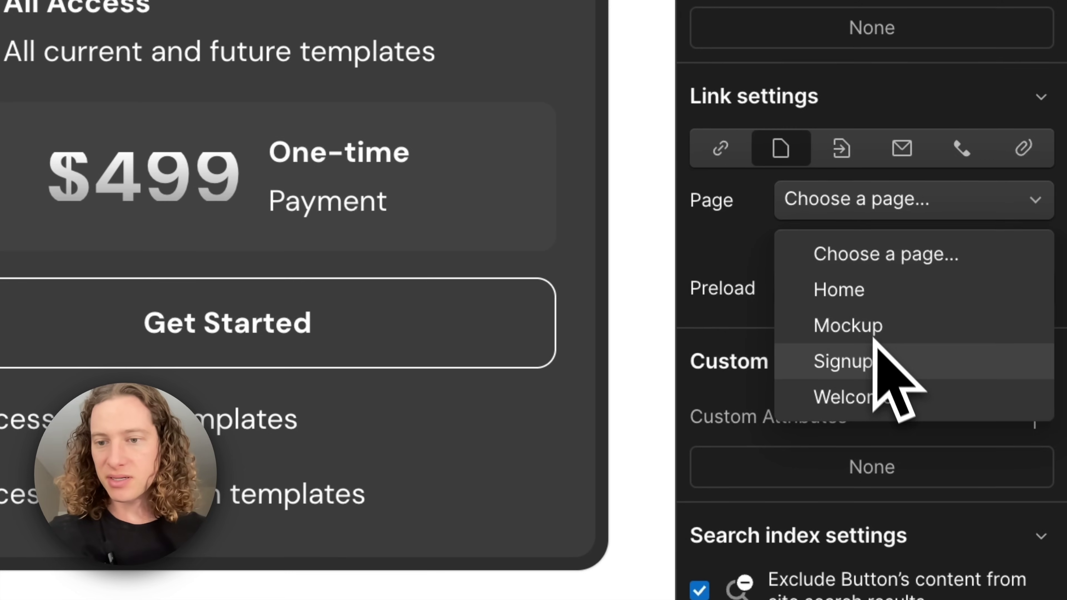
{"action": "left_click", "coordinate": [915, 360]}
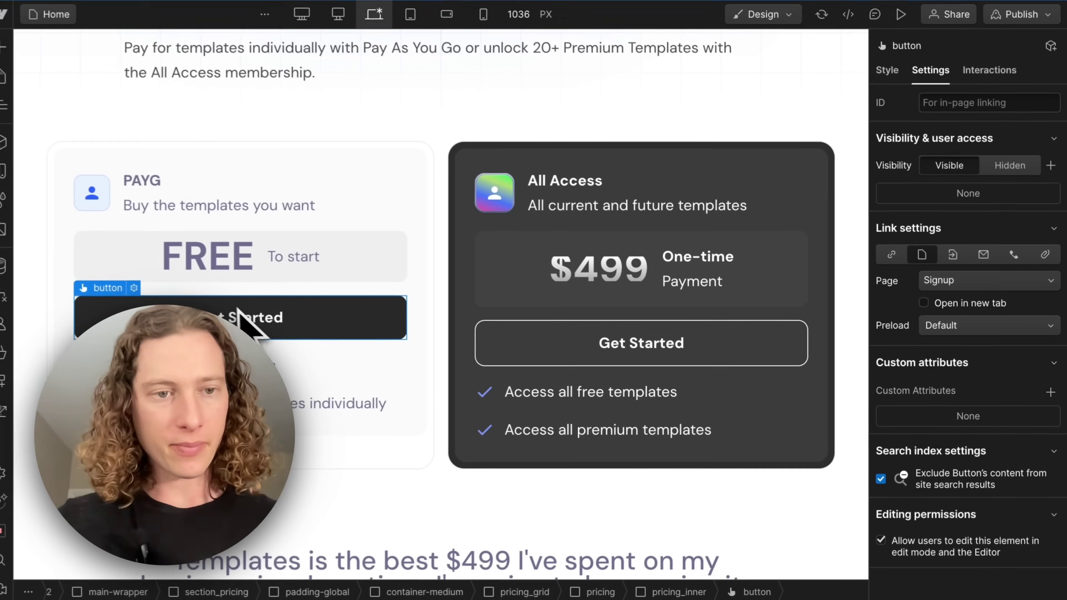
Link the All Access Get Started button to the Signup page as well
{"action": "scroll", "coordinate": [290, 332], "scroll_direction": "up", "scroll_amount": 4}
{"action": "scroll", "coordinate": [378, 328], "scroll_direction": "down", "scroll_amount": 5}
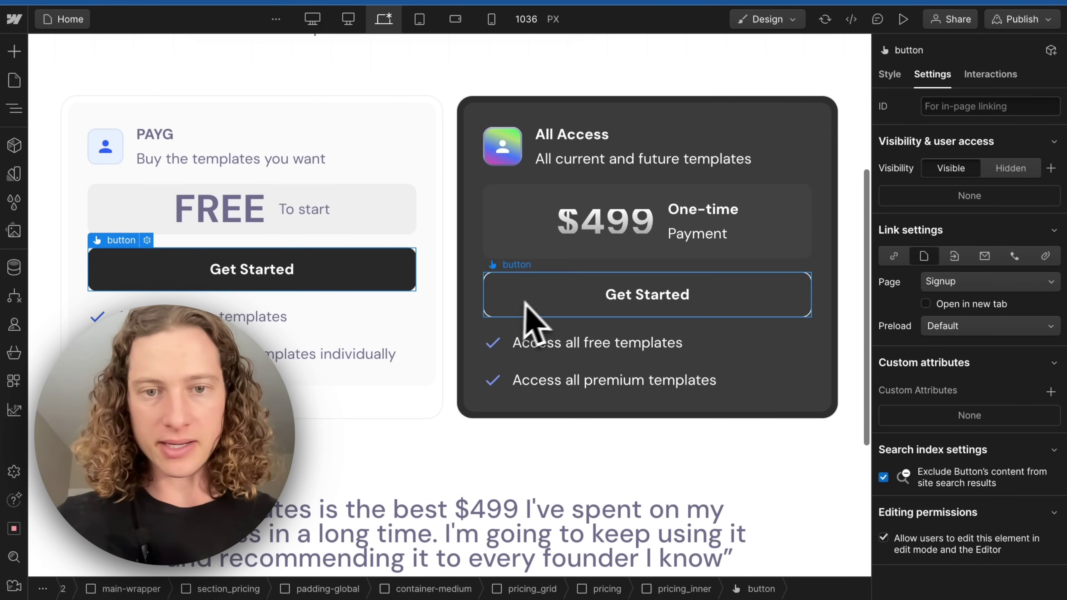
{"action": "left_click", "coordinate": [601, 296]}
{"action": "left_click", "coordinate": [925, 256]}
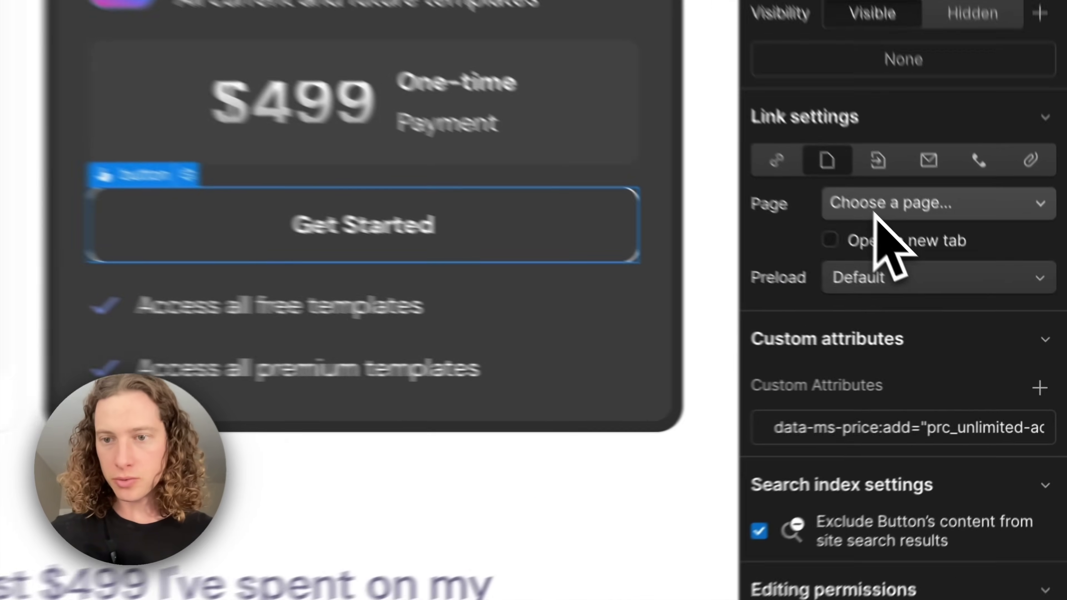
{"action": "left_click", "coordinate": [937, 284]}
{"action": "left_click", "coordinate": [876, 330]}
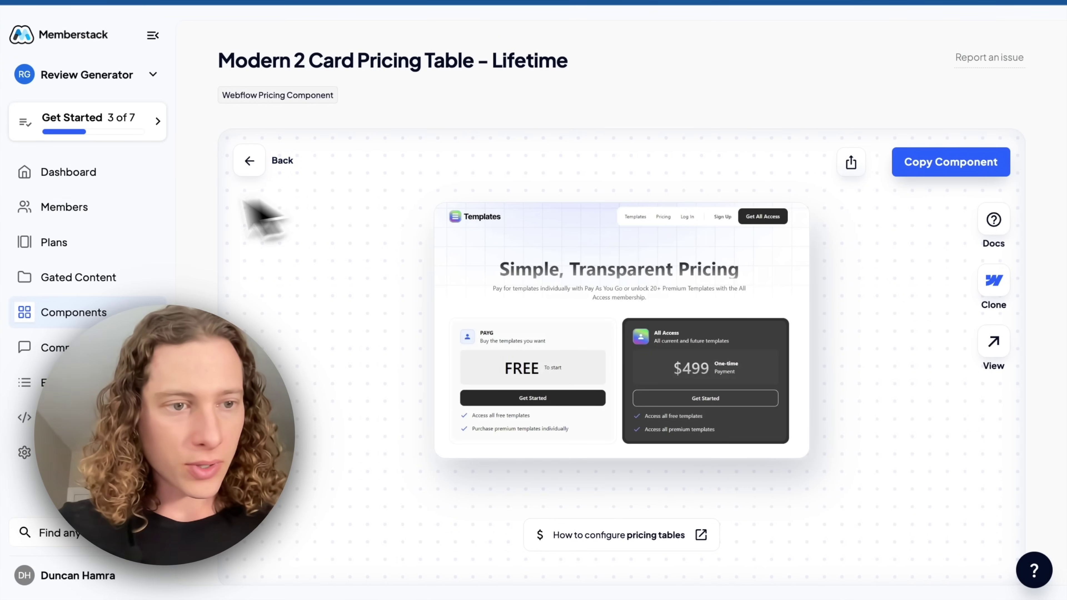
{"action": "left_click", "coordinate": [80, 243]}
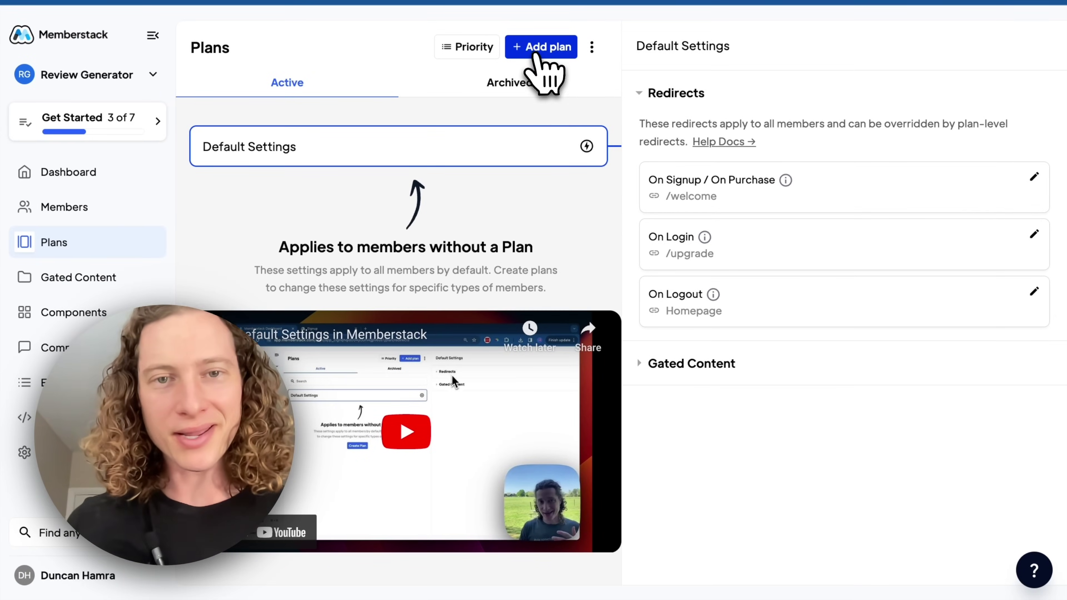
Create a new paid plan named All Access
{"action": "left_click", "coordinate": [542, 47]}
{"action": "left_click", "coordinate": [339, 223]}
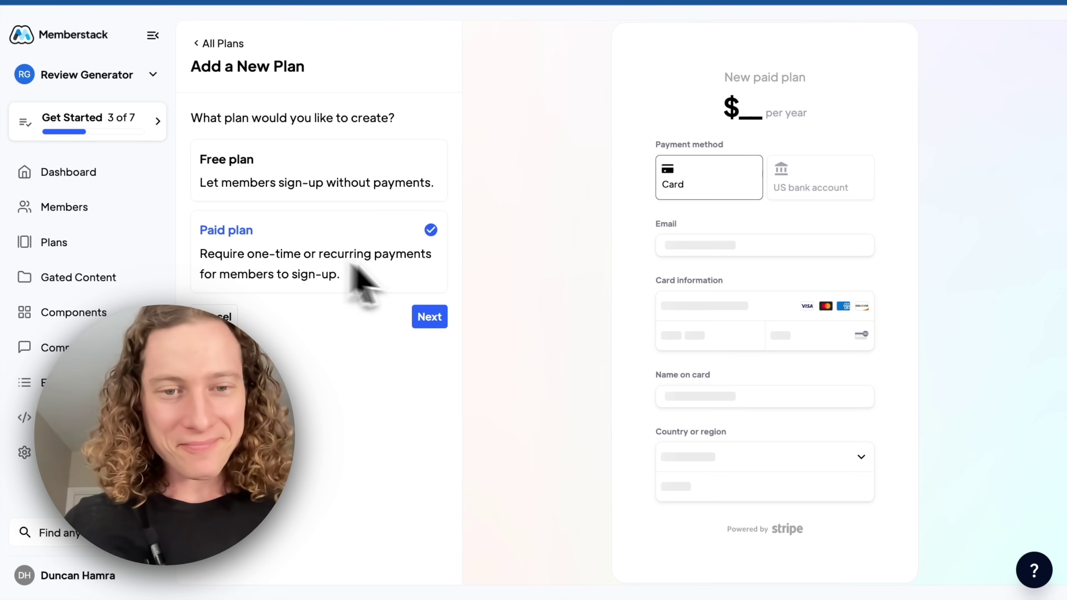
{"action": "left_click", "coordinate": [430, 317]}
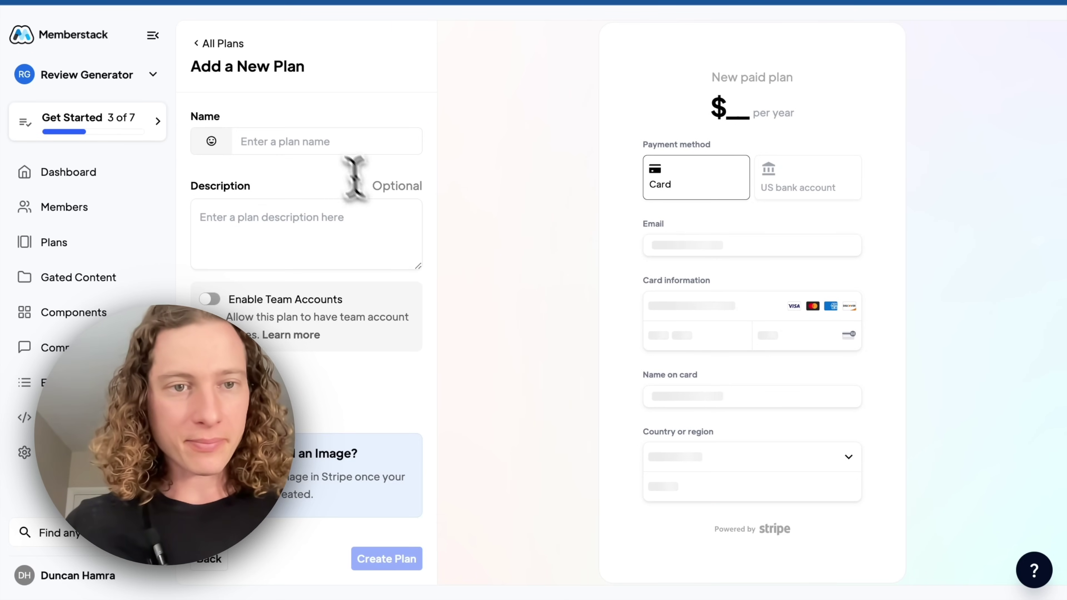
{"action": "left_click", "coordinate": [327, 145]}
{"action": "type", "text": "All Access"}
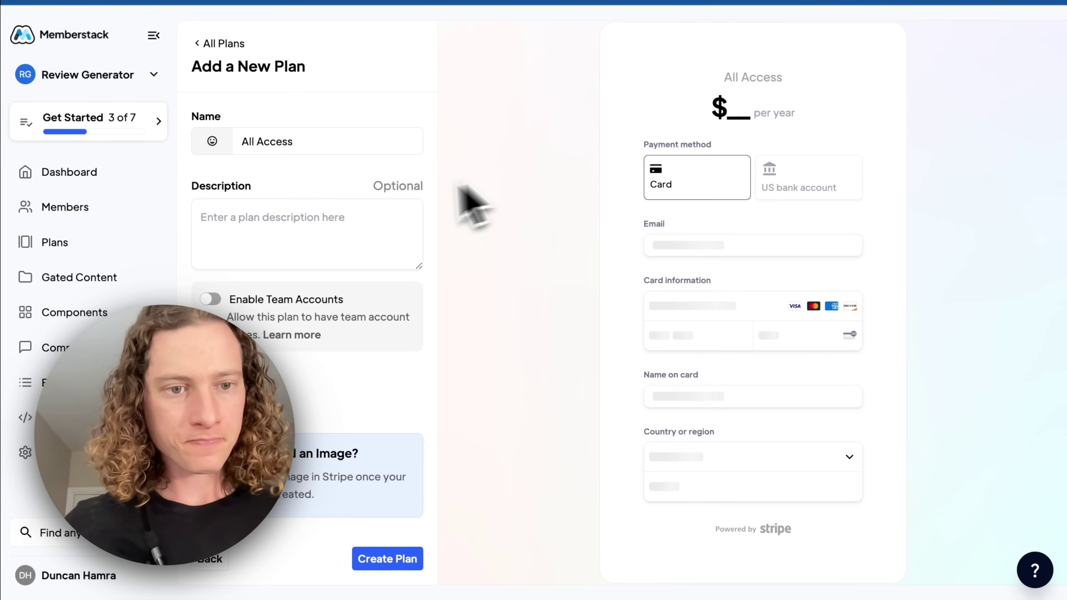
{"action": "left_click", "coordinate": [385, 551]}
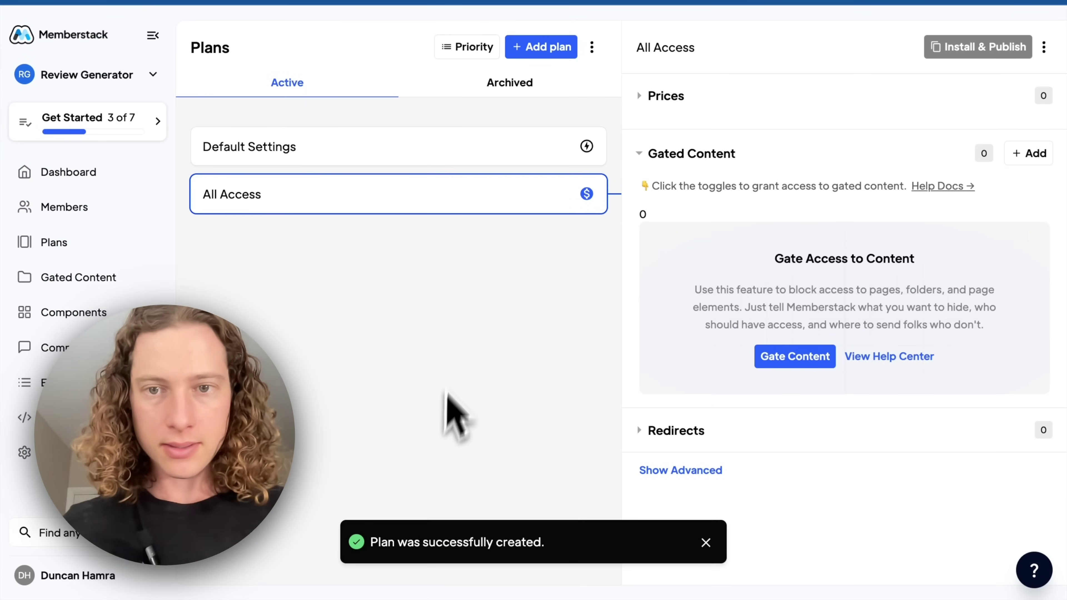
Add a price named All Access Monthly at $499 USD per month and confirm it
{"action": "left_click", "coordinate": [672, 101]}
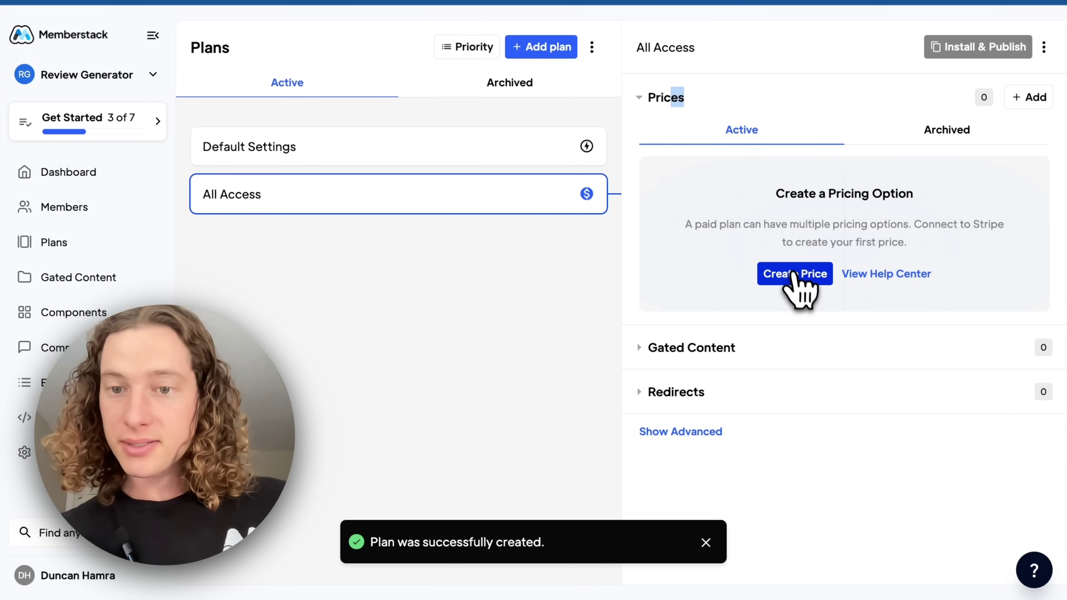
{"action": "left_click", "coordinate": [794, 273]}
{"action": "left_click", "coordinate": [271, 142]}
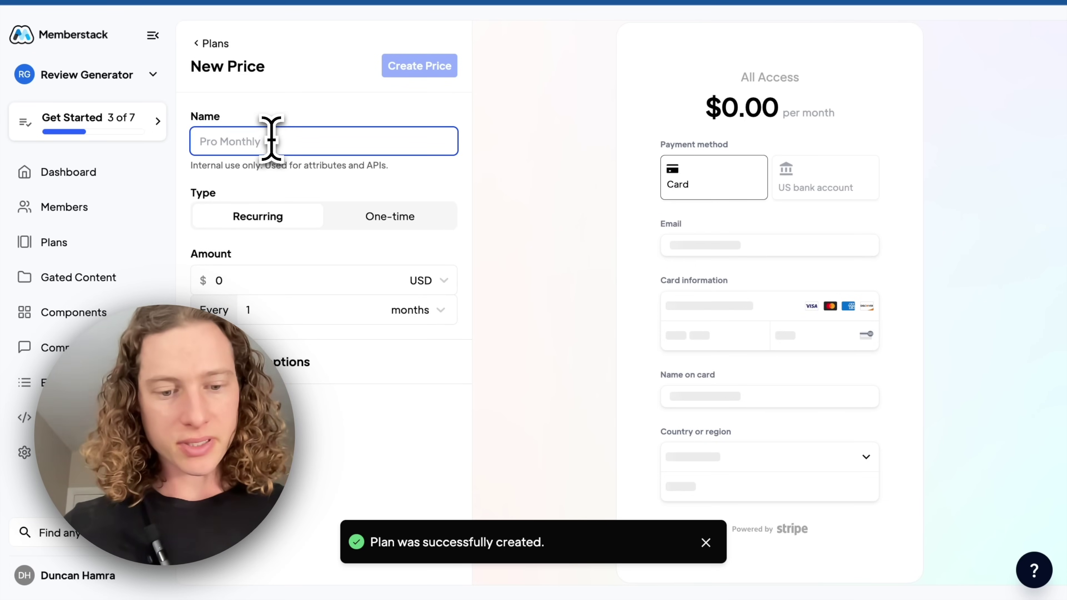
{"action": "type", "text": "All "}
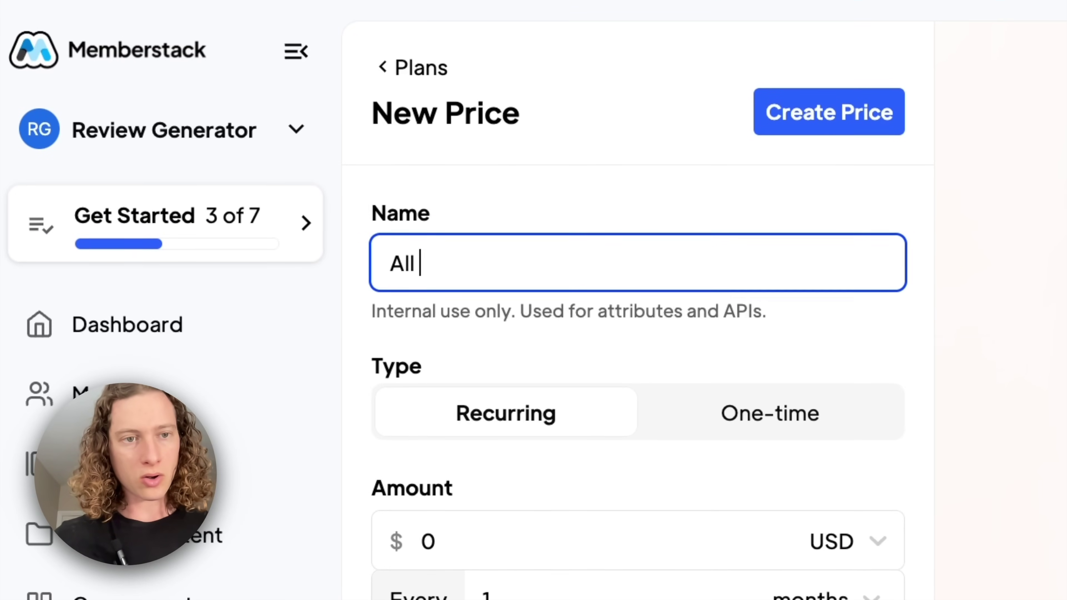
{"action": "type", "text": "Access Monthly"}
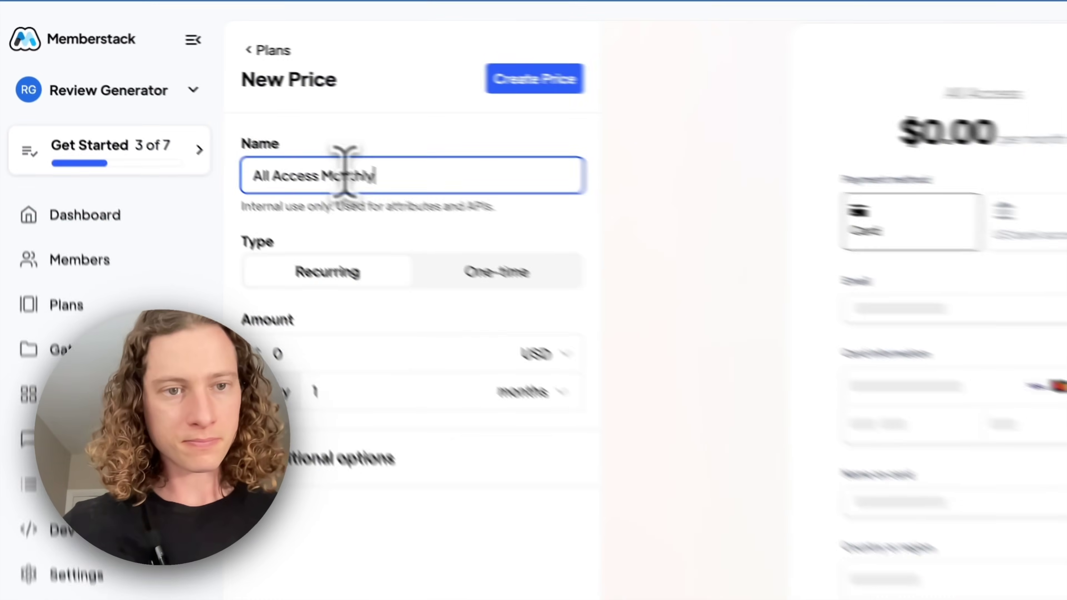
{"action": "left_click", "coordinate": [403, 391]}
{"action": "left_click", "coordinate": [376, 356]}
{"action": "key", "text": "BackSpace"}
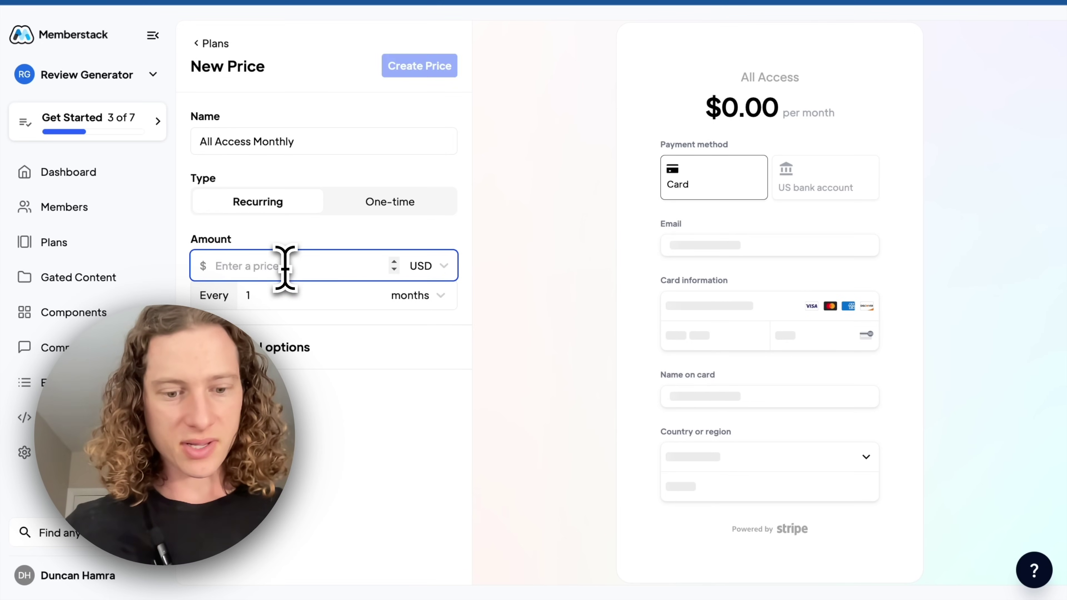
{"action": "type", "text": "499"}
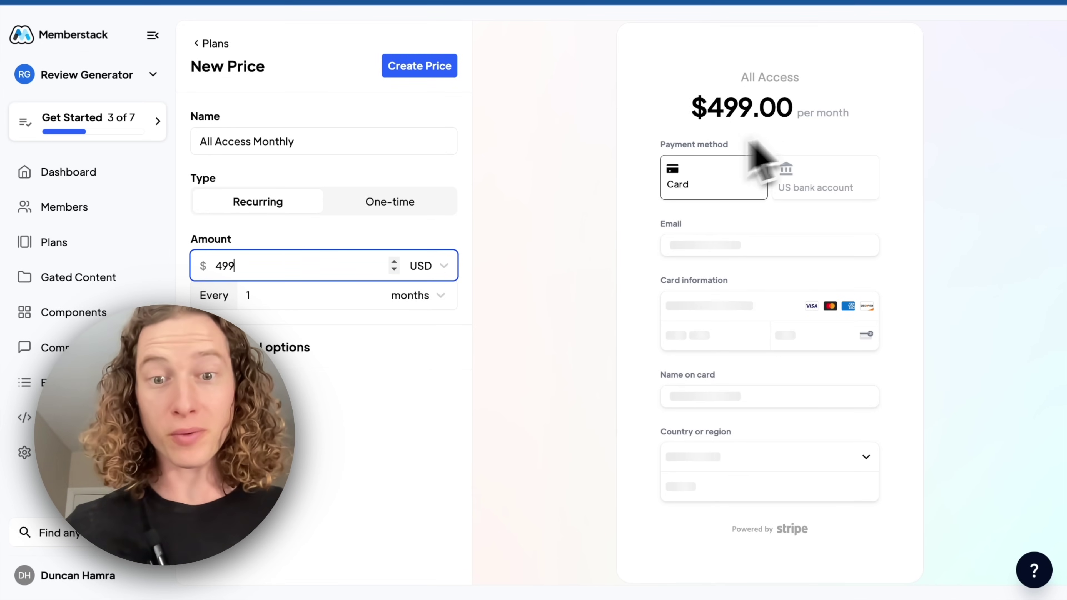
{"action": "left_click", "coordinate": [422, 71]}
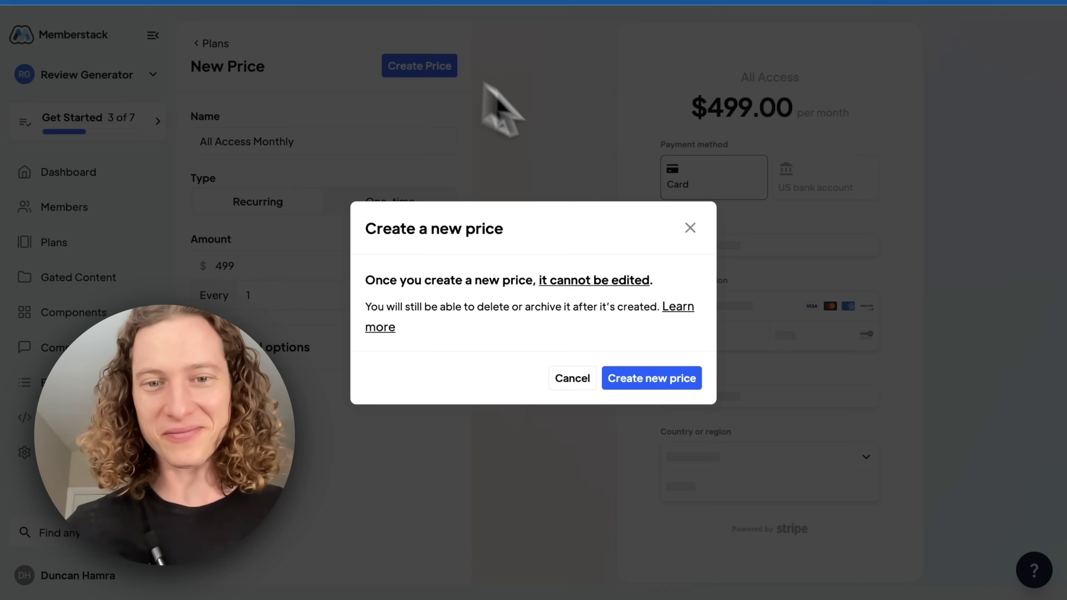
{"action": "left_click", "coordinate": [688, 377]}
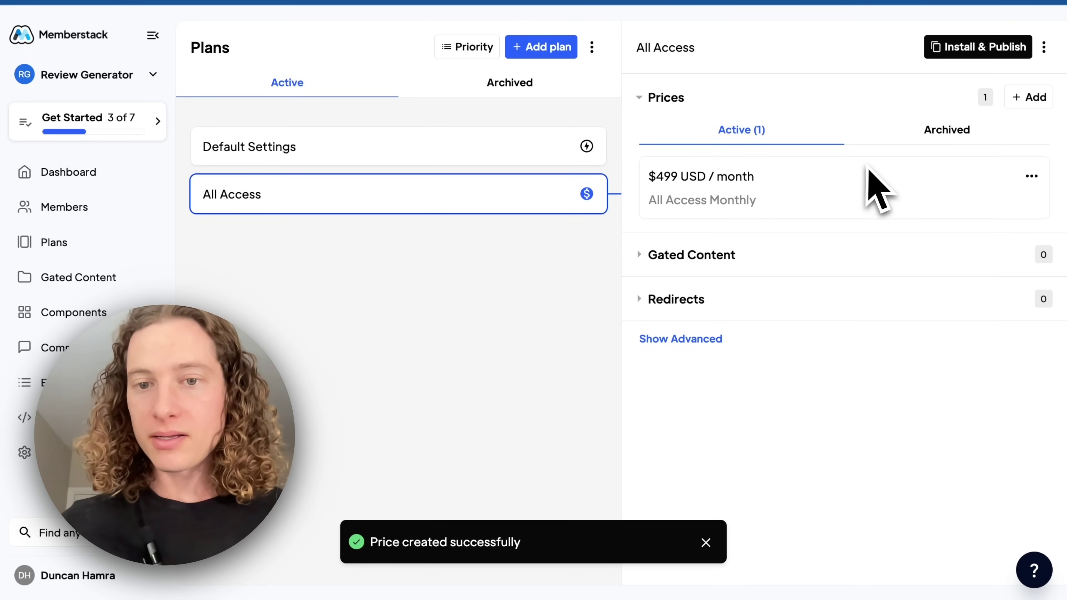
{"action": "left_click", "coordinate": [989, 47]}
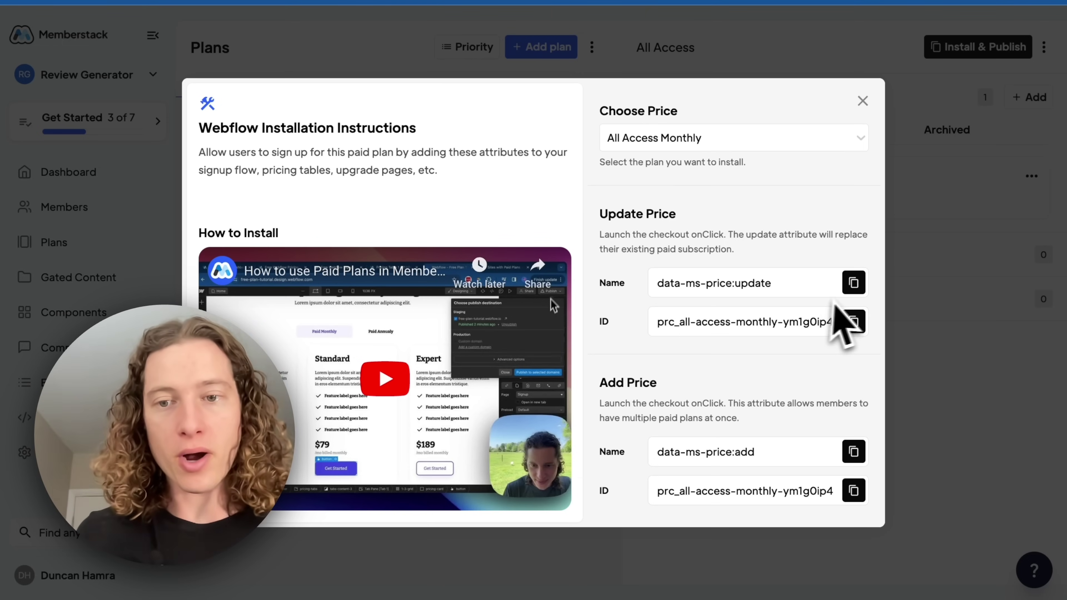
Copy the update-price attribute name from Memberstack's Webflow install instructions
{"action": "left_click", "coordinate": [854, 282]}
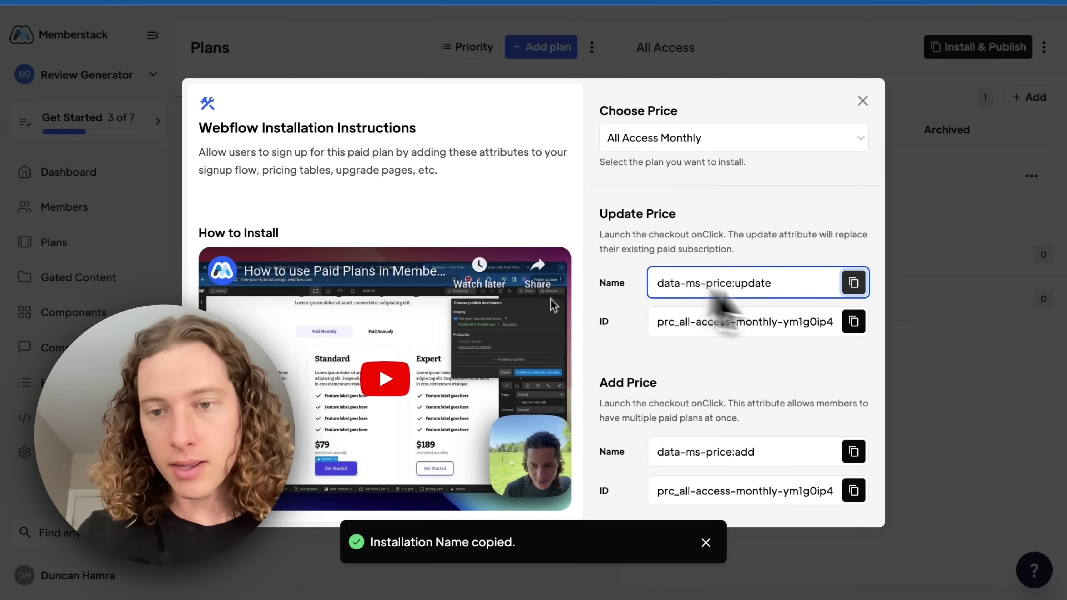
{"action": "mouse_move", "coordinate": [857, 297]}
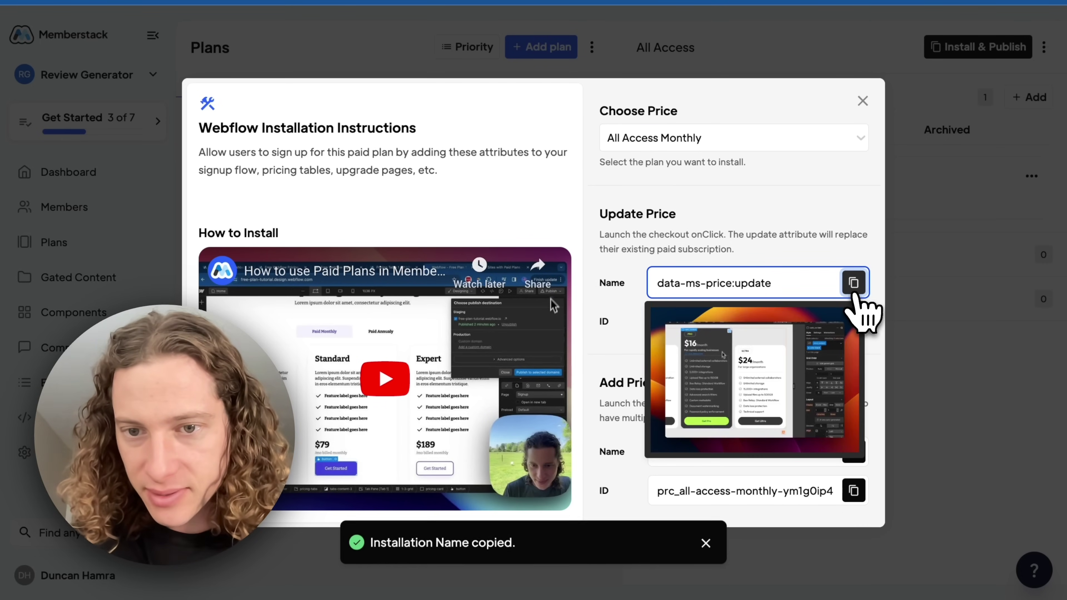
{"action": "key", "text": "ctrl+Left"}
Set the All Access button's data-ms-price:update attribute value to the All Access Monthly price ID
{"action": "left_click", "coordinate": [958, 415]}
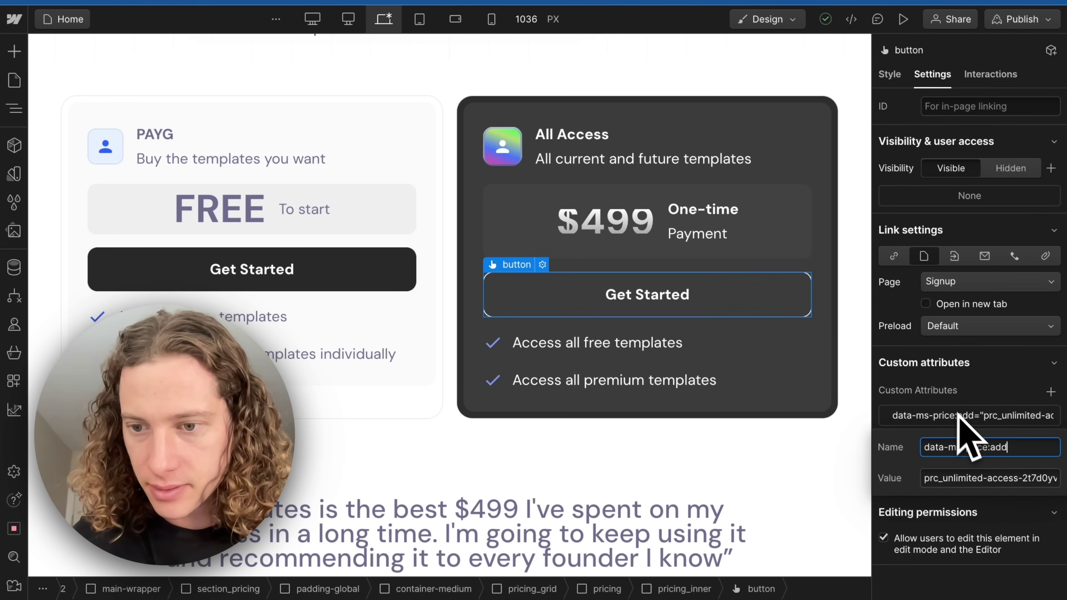
{"action": "key", "text": "ctrl+Right"}
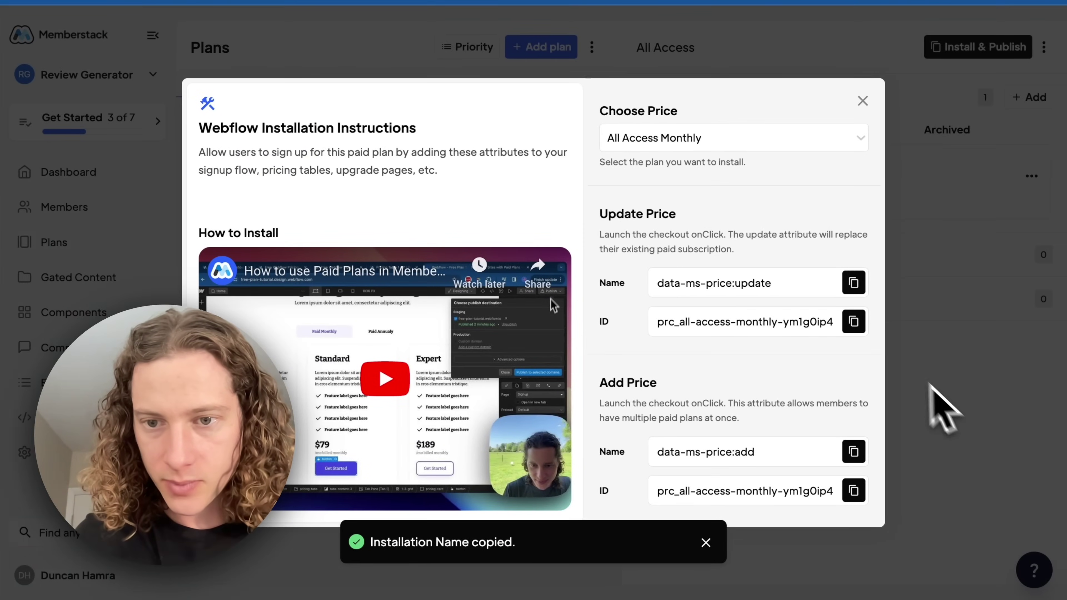
{"action": "left_click", "coordinate": [854, 322]}
{"action": "key", "text": "ctrl+Right"}
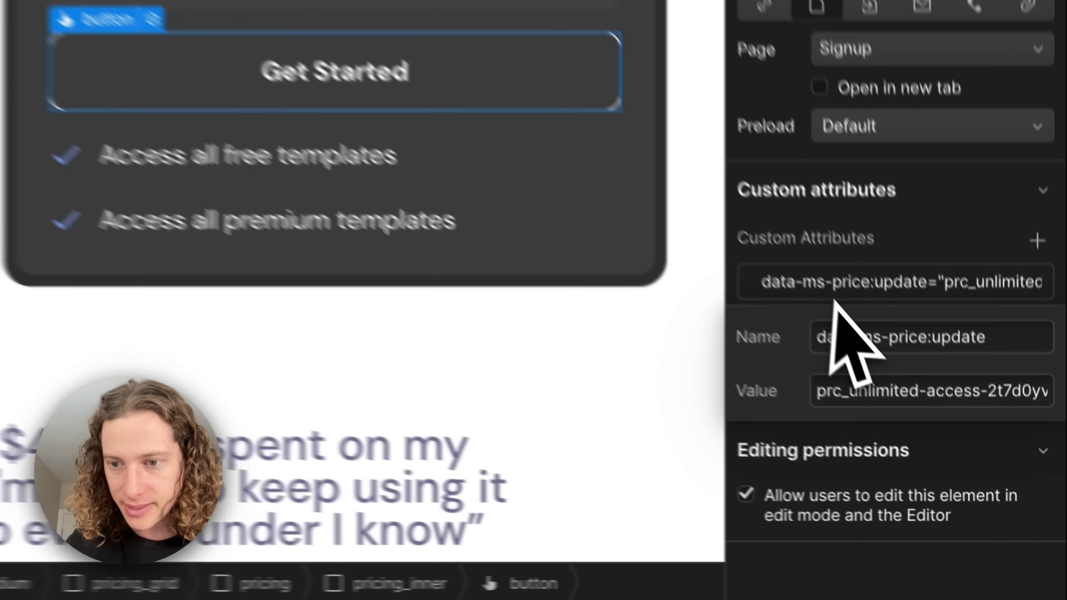
{"action": "key", "text": "Tab"}
{"action": "key", "text": "ctrl+v"}
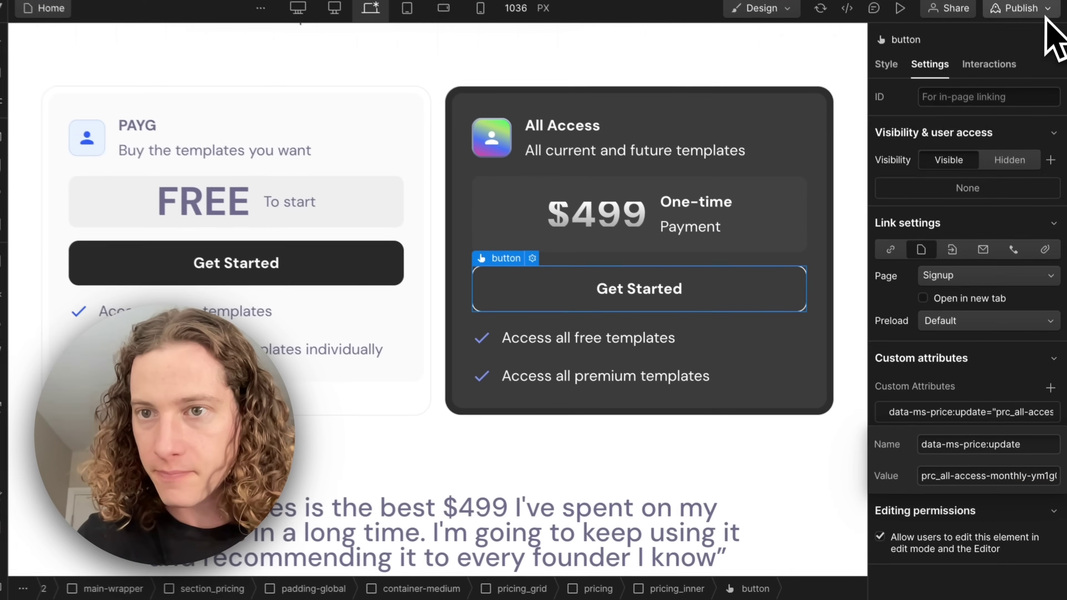
Publish the Webflow site to the selected domains
{"action": "left_click", "coordinate": [1038, 18]}
{"action": "left_click", "coordinate": [934, 281]}
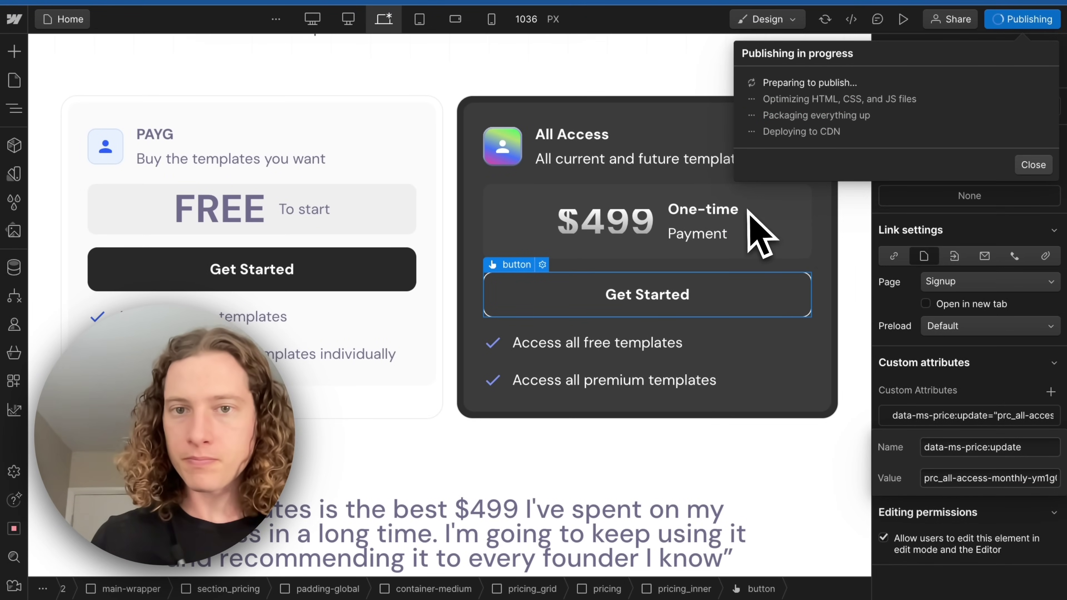
{"action": "key", "text": "ctrl+Right"}
Start a new gated content item for the plan named Mockup
{"action": "left_click", "coordinate": [584, 69]}
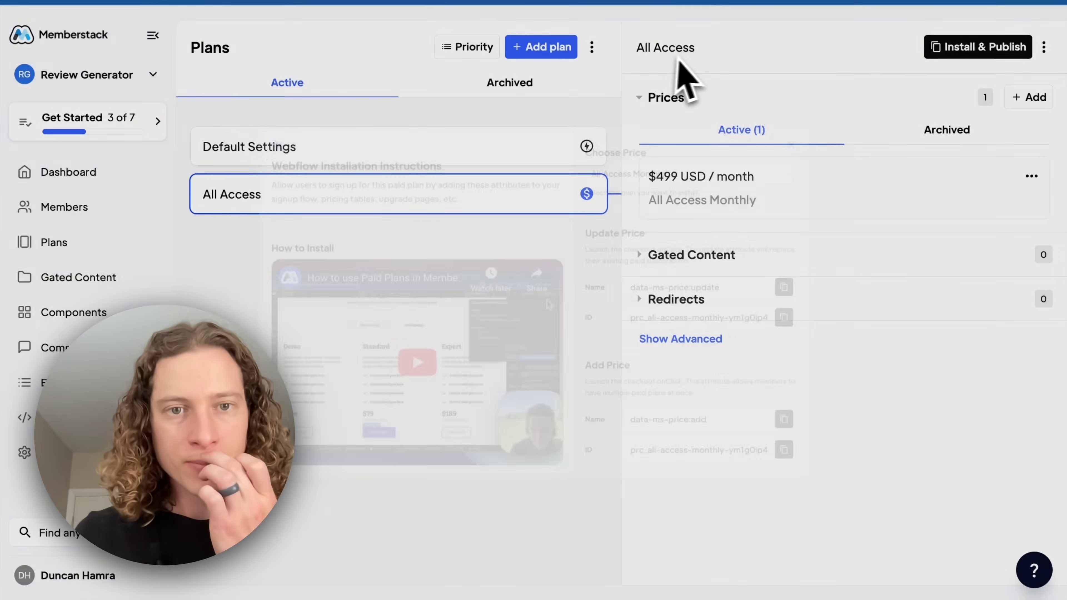
{"action": "left_click", "coordinate": [754, 258]}
{"action": "left_click", "coordinate": [792, 344]}
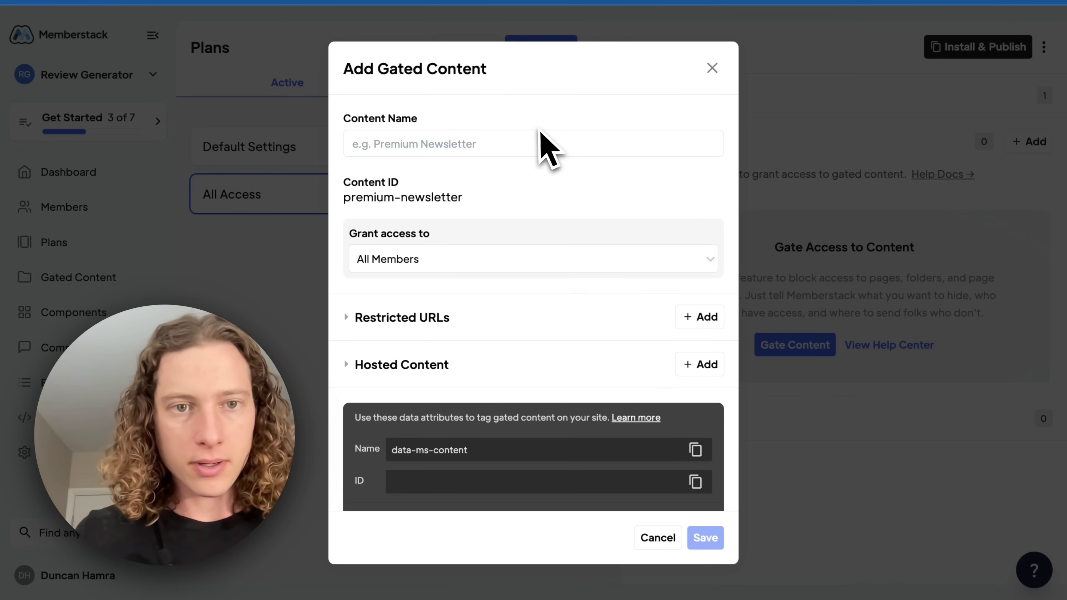
{"action": "left_click", "coordinate": [536, 134]}
{"action": "type", "text": "LMo"}
{"action": "key", "text": "BackSpace"}
{"action": "key", "text": "BackSpace"}
{"action": "key", "text": "BackSpace"}
{"action": "type", "text": "Mok"}
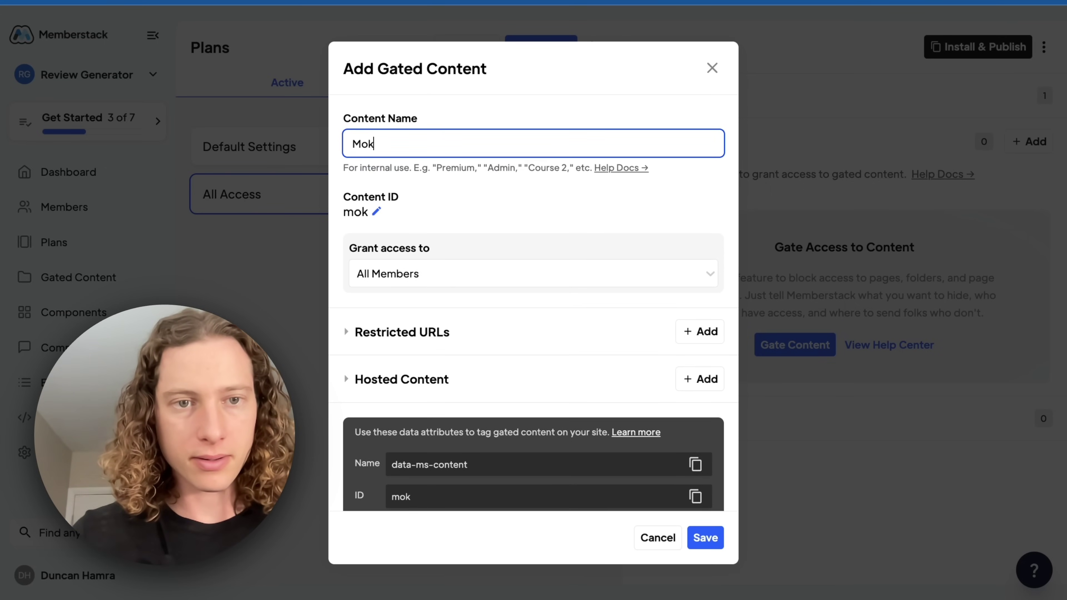
{"action": "key", "text": "BackSpace"}
{"action": "type", "text": "ckup"}
Limit the Mockup content's access to members on the All Access plan
{"action": "left_click", "coordinate": [443, 275]}
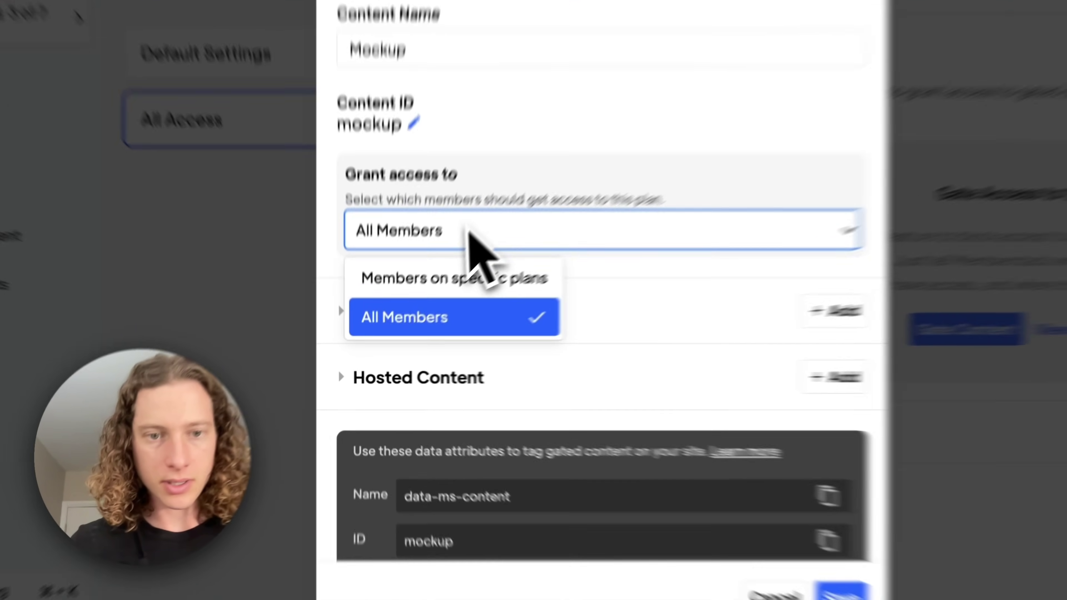
{"action": "left_click", "coordinate": [500, 246]}
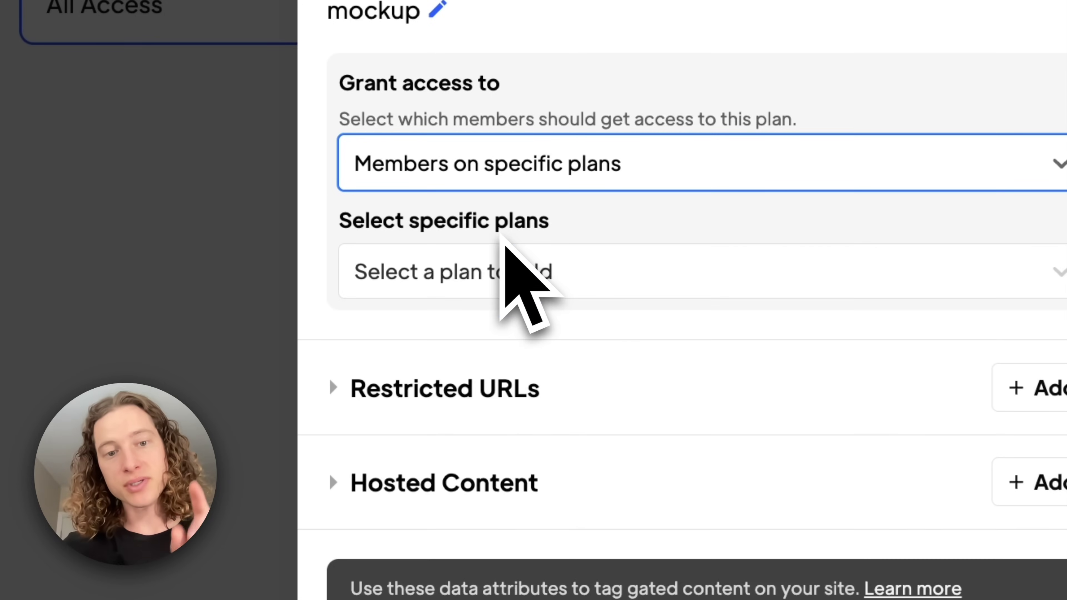
{"action": "left_click", "coordinate": [562, 277]}
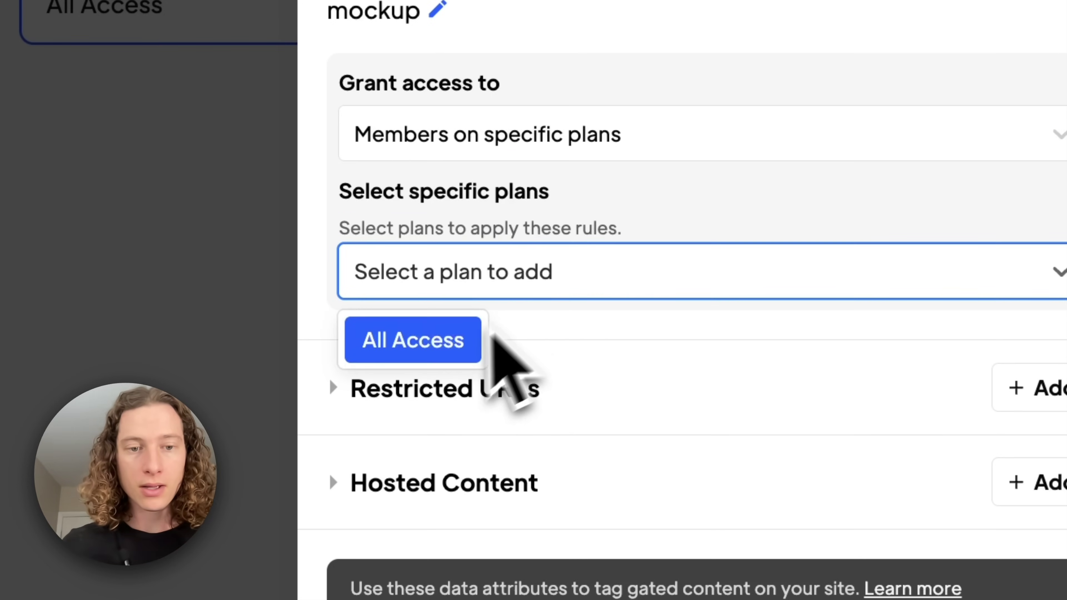
{"action": "left_click", "coordinate": [435, 354]}
Add a restricted URL rule matching URLs that start with /mockup
{"action": "left_click", "coordinate": [605, 391]}
{"action": "scroll", "coordinate": [631, 508], "scroll_direction": "down", "scroll_amount": 2}
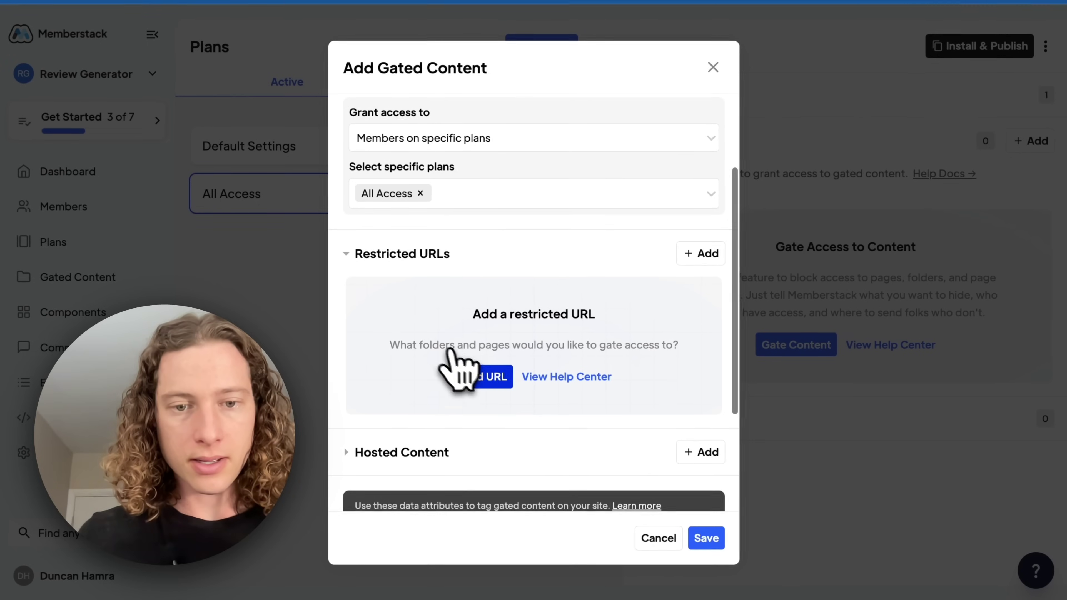
{"action": "left_click", "coordinate": [494, 383]}
{"action": "scroll", "coordinate": [483, 365], "scroll_direction": "down", "scroll_amount": 1}
{"action": "left_click", "coordinate": [504, 306]}
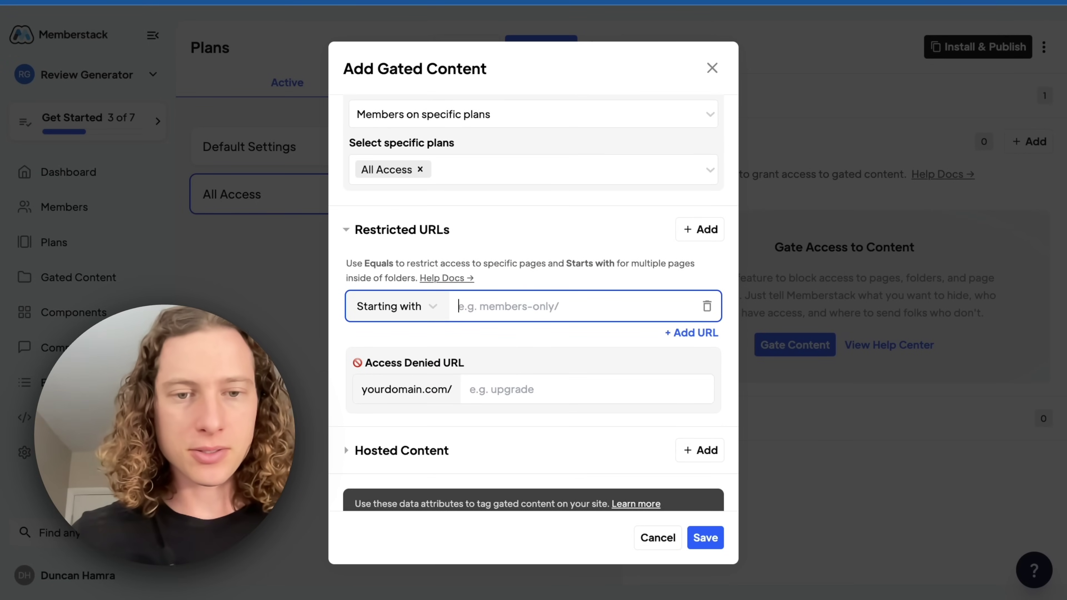
{"action": "type", "text": "/welcome"}
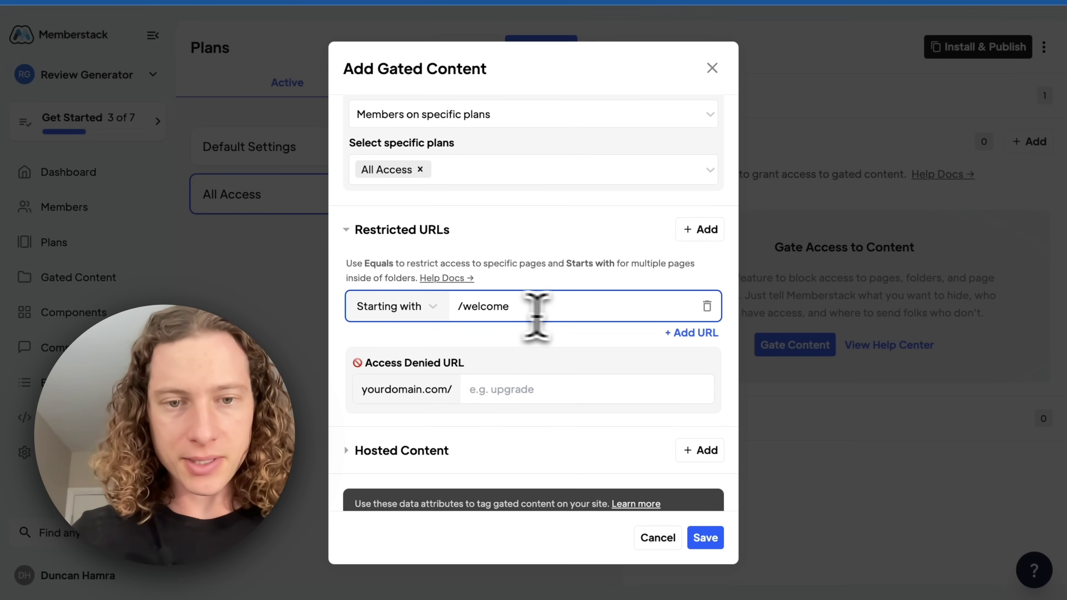
{"action": "key", "text": "ctrl+a"}
{"action": "type", "text": "/mockup"}
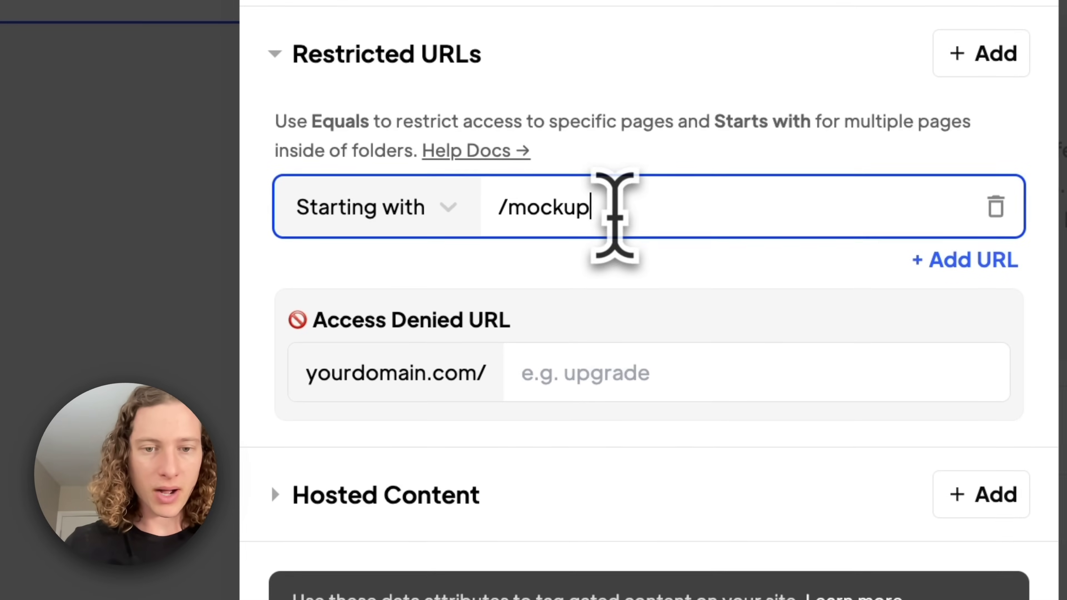
{"action": "left_click", "coordinate": [561, 342]}
{"action": "left_click", "coordinate": [448, 202]}
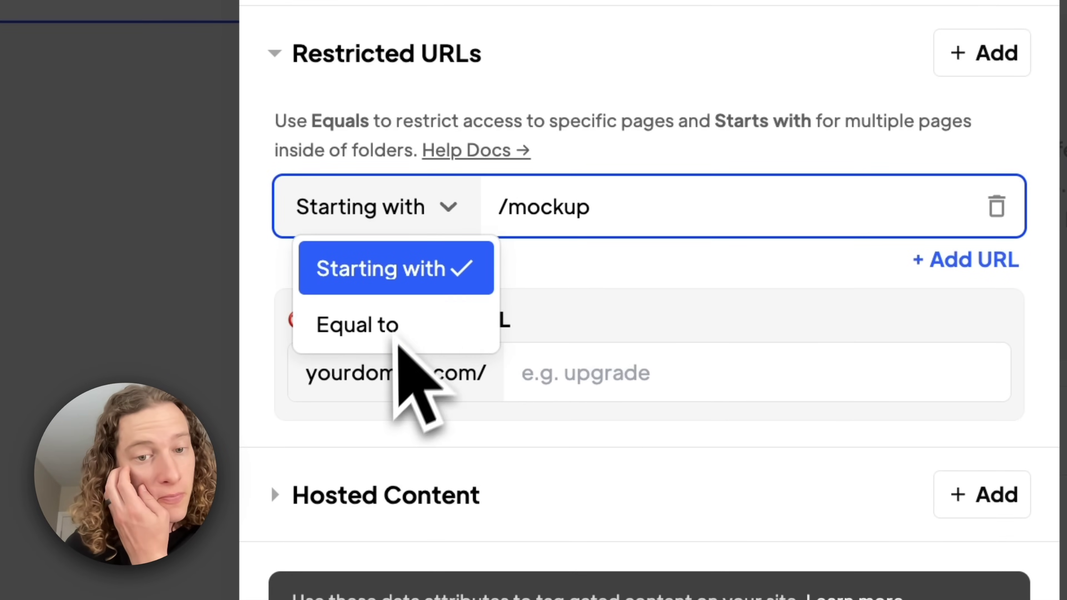
{"action": "left_click", "coordinate": [554, 267]}
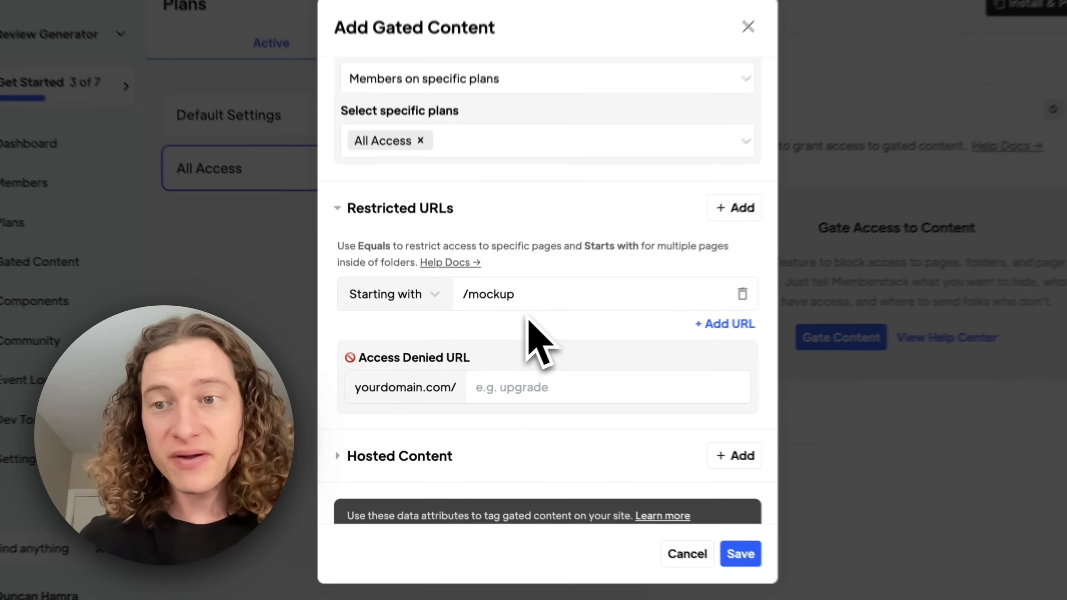
Redirect denied visitors to upgrade and save the gated content
{"action": "scroll", "coordinate": [529, 339], "scroll_direction": "down", "scroll_amount": 2}
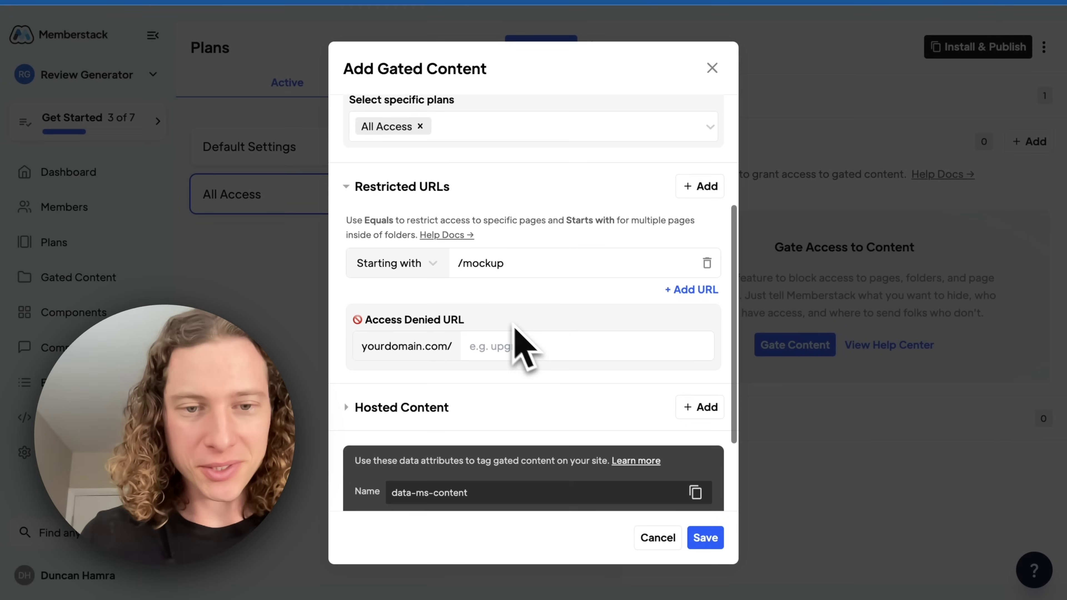
{"action": "left_click", "coordinate": [517, 343]}
{"action": "type", "text": "upgrade"}
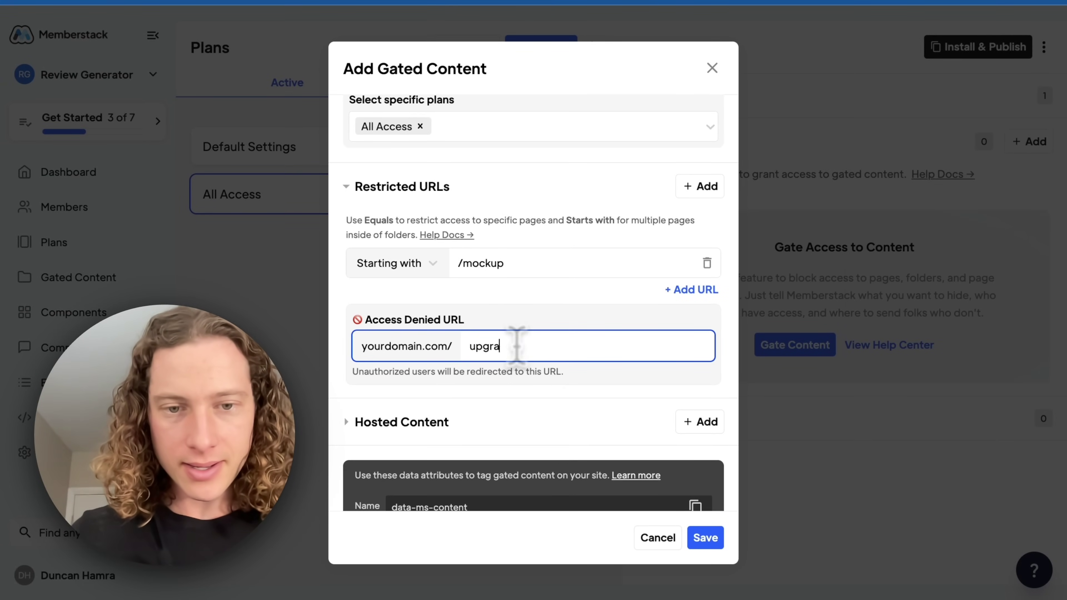
{"action": "left_click", "coordinate": [546, 321]}
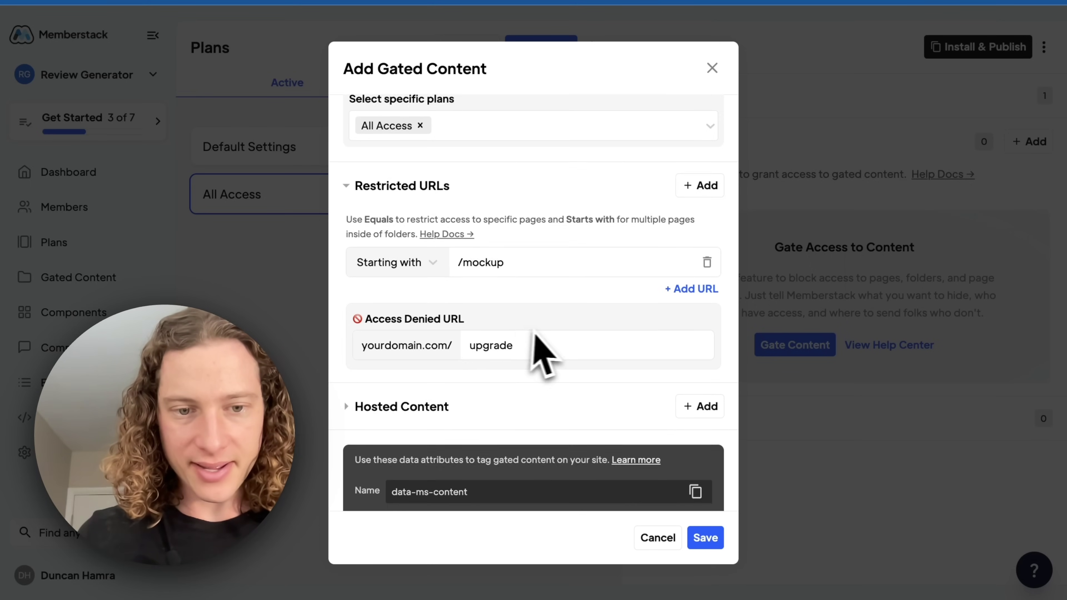
{"action": "scroll", "coordinate": [534, 353], "scroll_direction": "down", "scroll_amount": 2}
{"action": "left_click", "coordinate": [700, 538]}
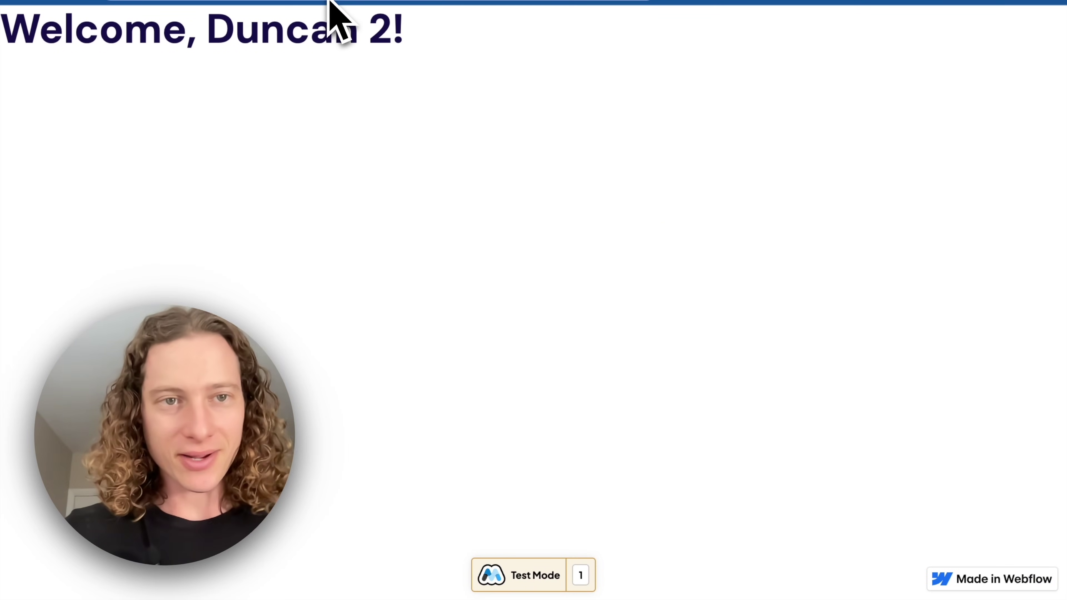
Load the /mockup page as a non-member to see it return 404
{"action": "left_click", "coordinate": [329, 2]}
{"action": "type", "text": "mockup"}
{"action": "key", "text": "Return"}
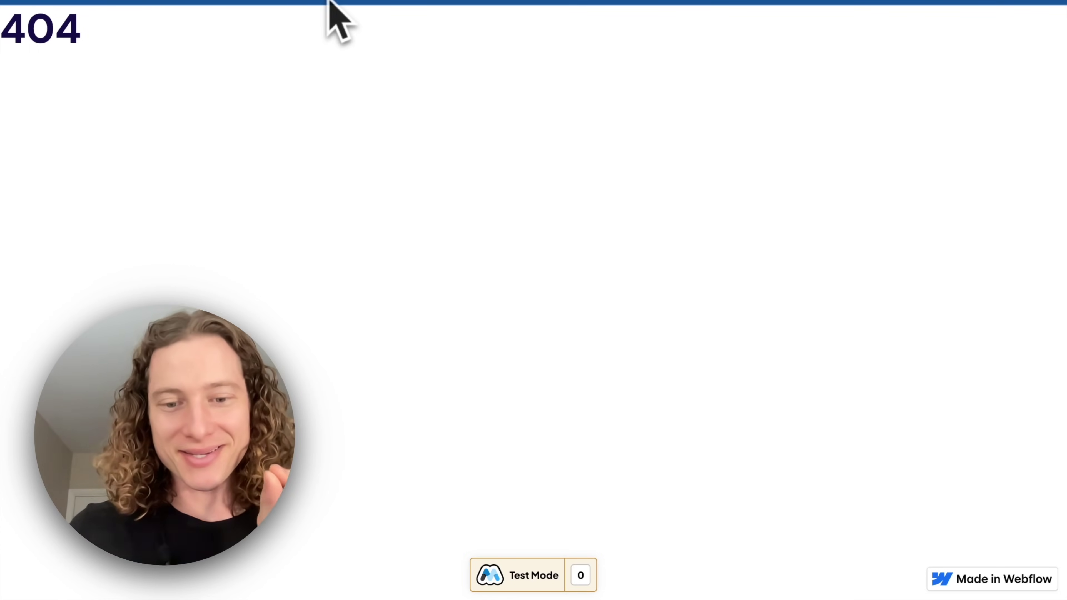
From the pricing page, start All Access checkout, copying the test card number for Stripe test checkout
{"action": "left_click", "coordinate": [317, 9]}
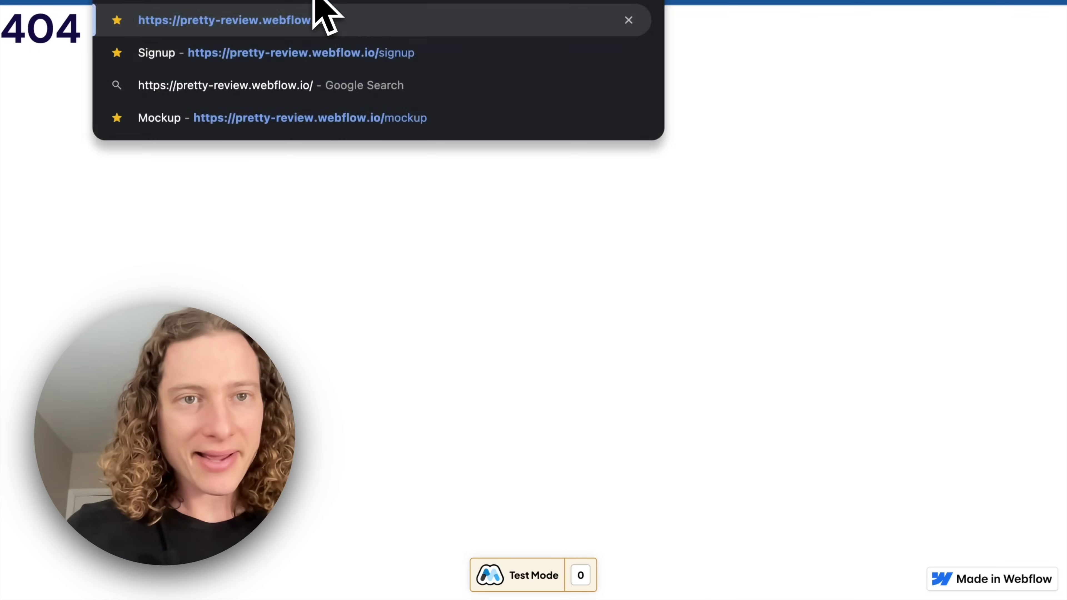
{"action": "key", "text": "Return"}
{"action": "scroll", "coordinate": [546, 176], "scroll_direction": "down", "scroll_amount": 2}
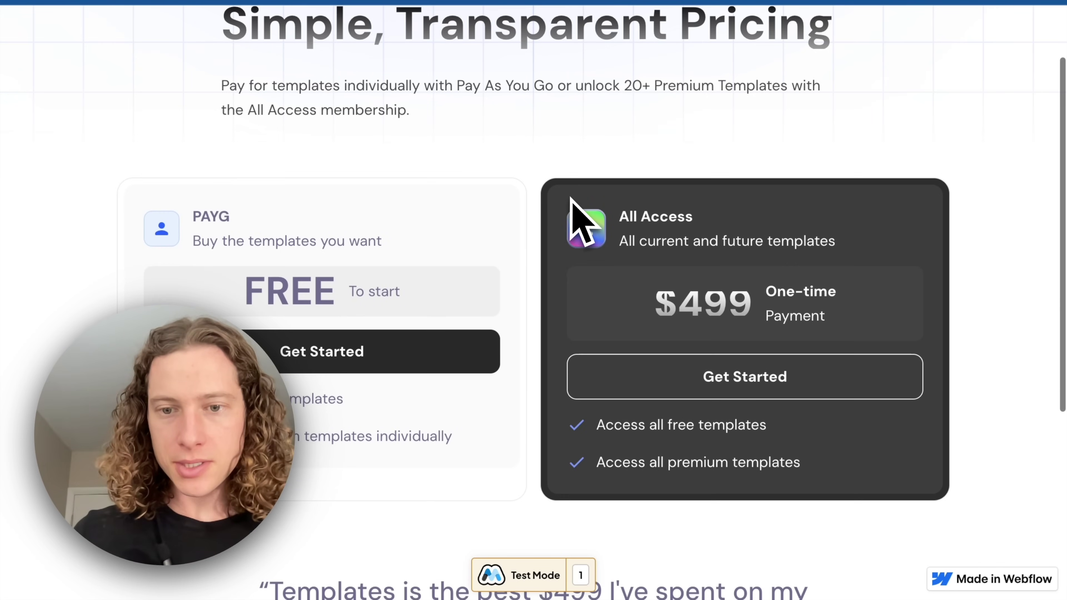
{"action": "left_click", "coordinate": [687, 370]}
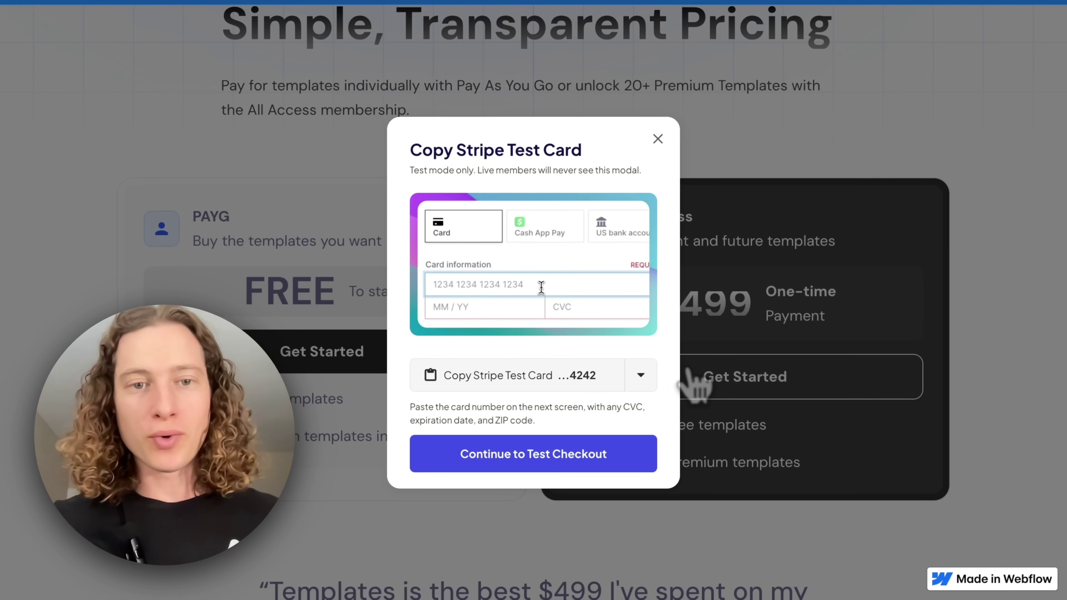
{"action": "left_click", "coordinate": [490, 381]}
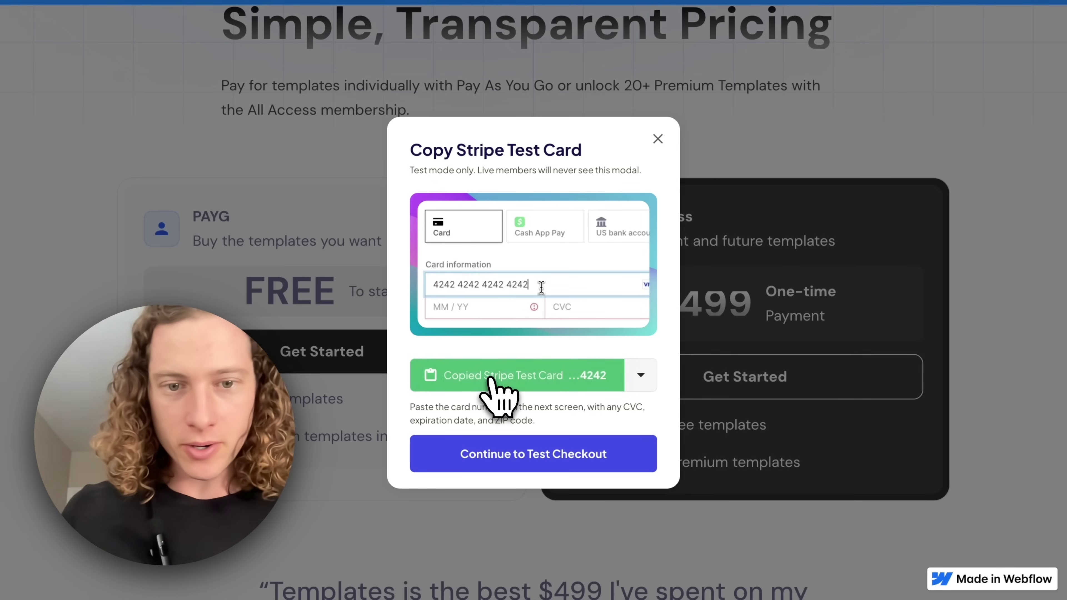
{"action": "left_click", "coordinate": [571, 463]}
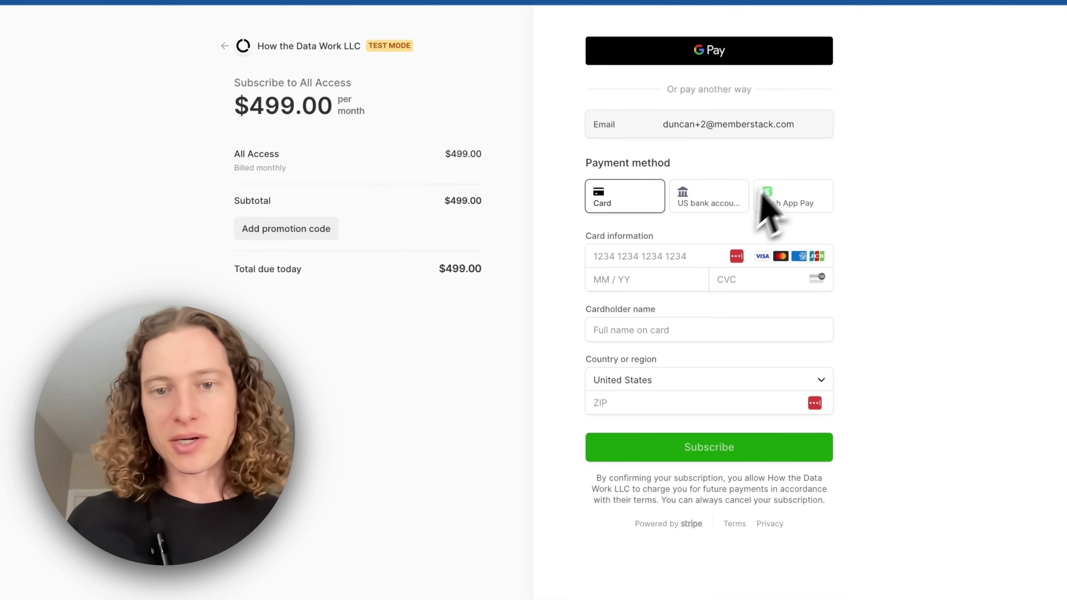
Fill in the test card, expiry 02/34, CVC 345, cardholder name and ZIP code, then subscribe
{"action": "left_click", "coordinate": [666, 255]}
{"action": "key", "text": "ctrl+v"}
{"action": "left_click", "coordinate": [660, 280]}
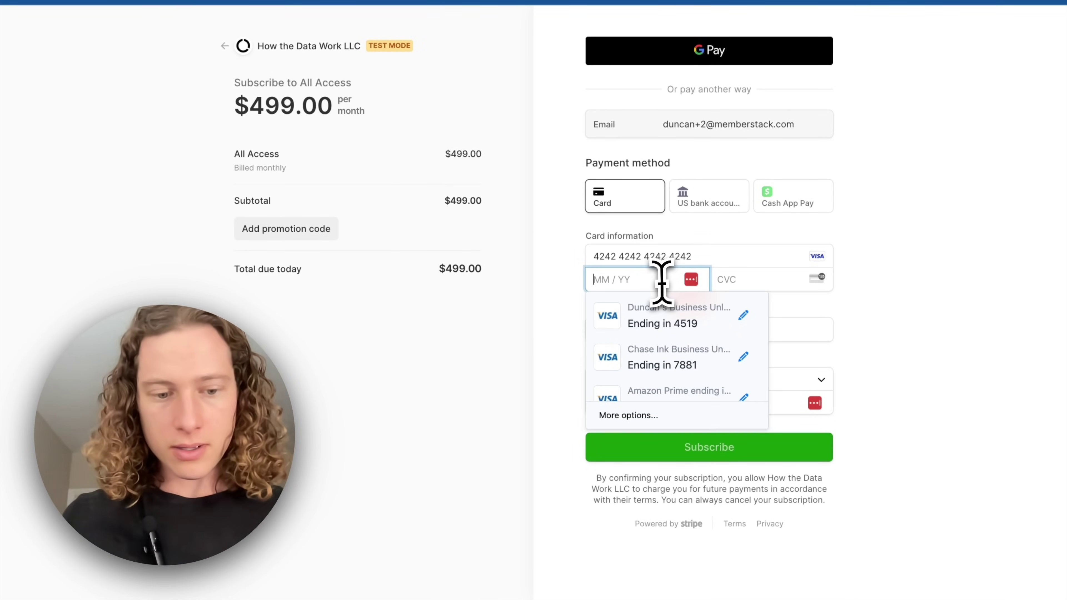
{"action": "type", "text": "0234"}
{"action": "left_click", "coordinate": [782, 280]}
{"action": "type", "text": "345"}
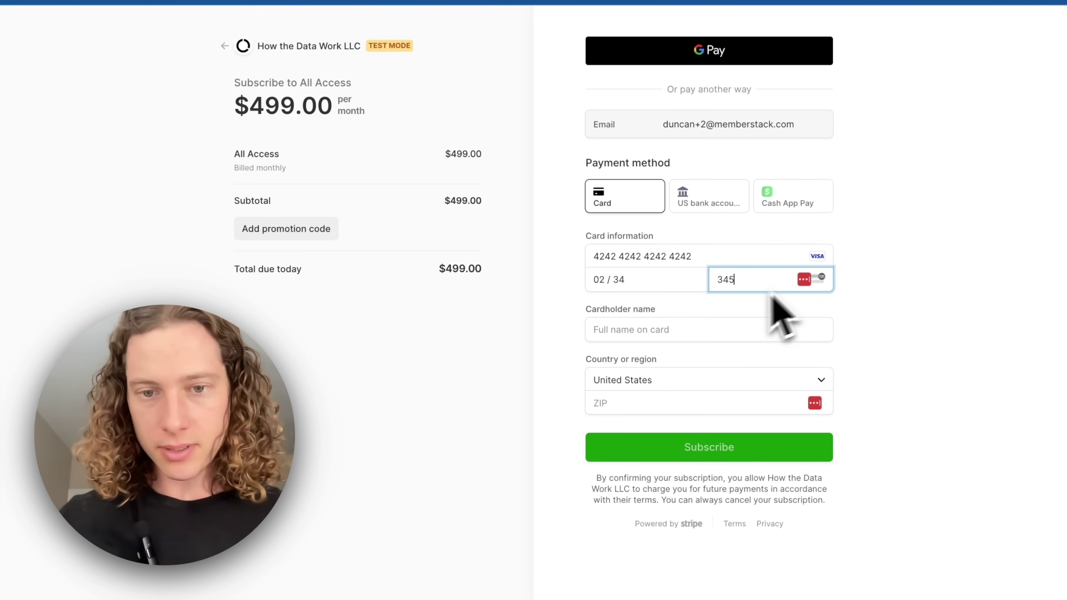
{"action": "left_click", "coordinate": [679, 326]}
{"action": "type", "text": "sdfasdflskdj"}
{"action": "type", "text": "Ducnan"}
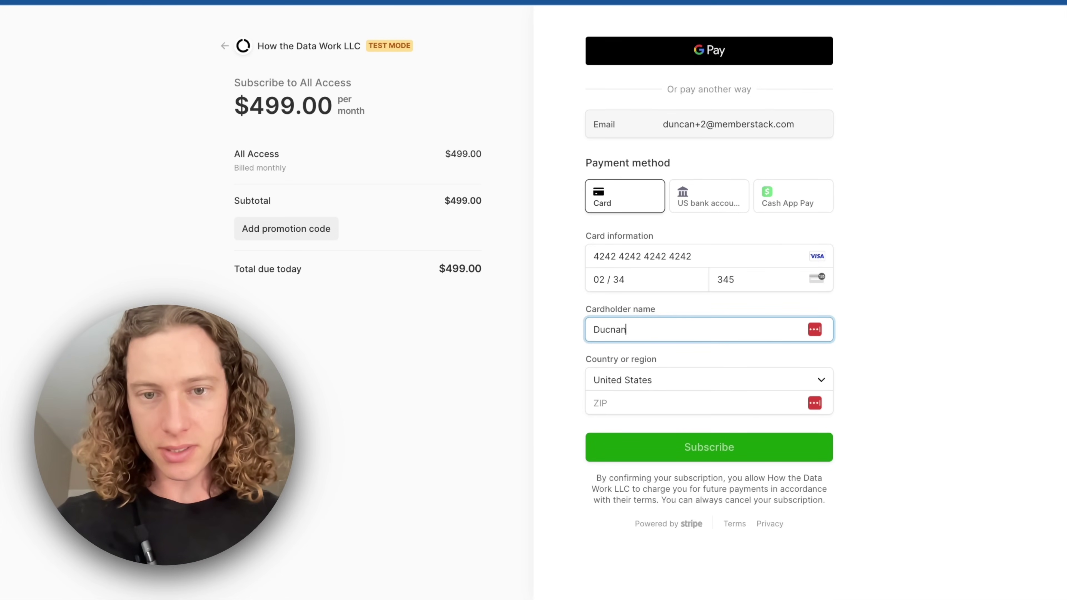
{"action": "left_click", "coordinate": [641, 399]}
{"action": "type", "text": "23423"}
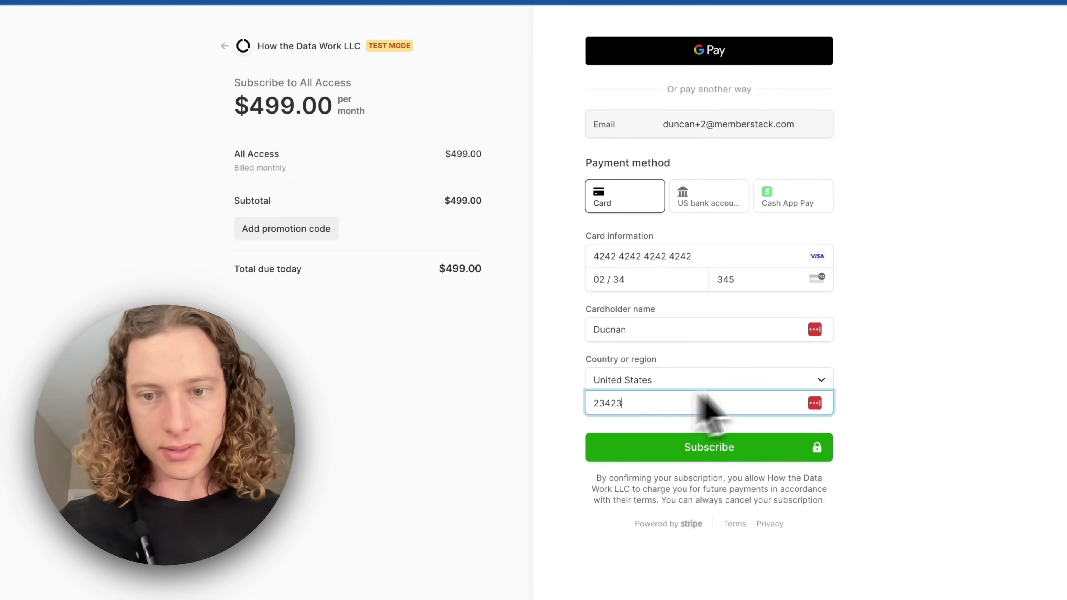
{"action": "left_click", "coordinate": [771, 446]}
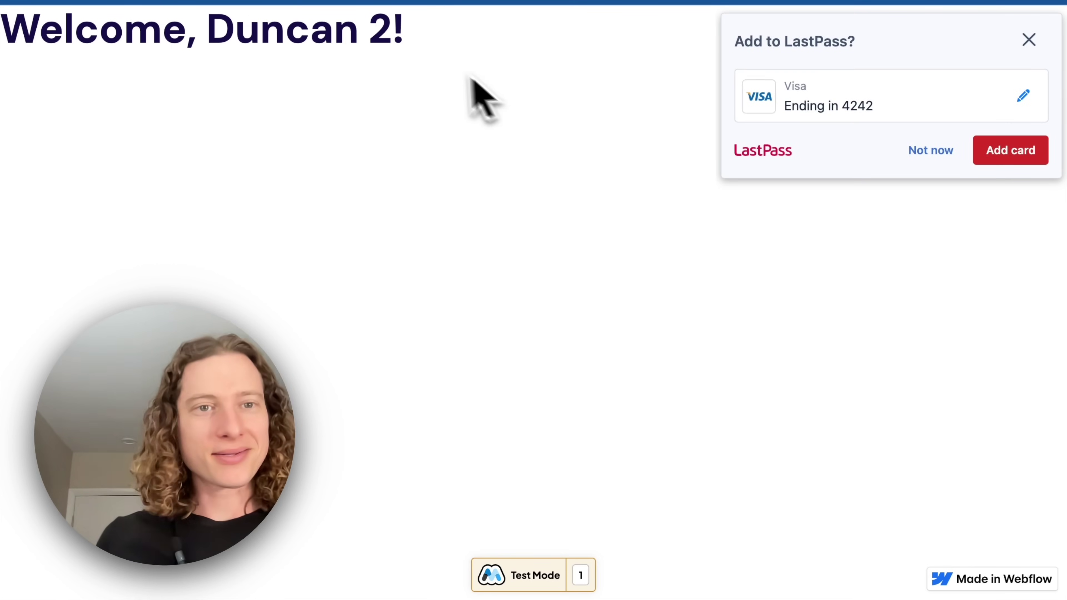
Edit the Welcome page URL in the address bar to reach /mockup
{"action": "left_click", "coordinate": [290, 1]}
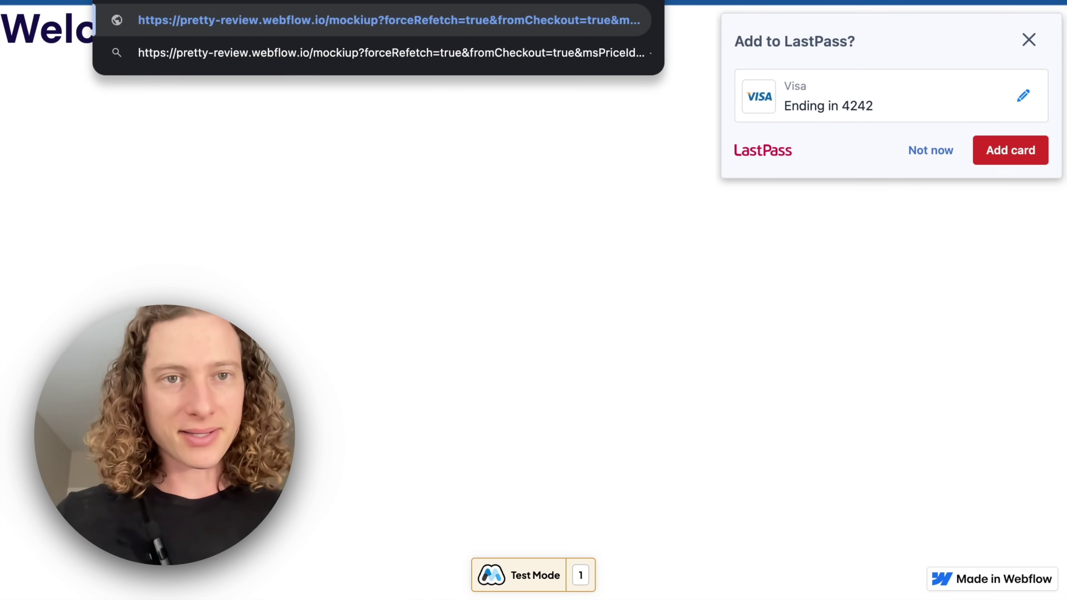